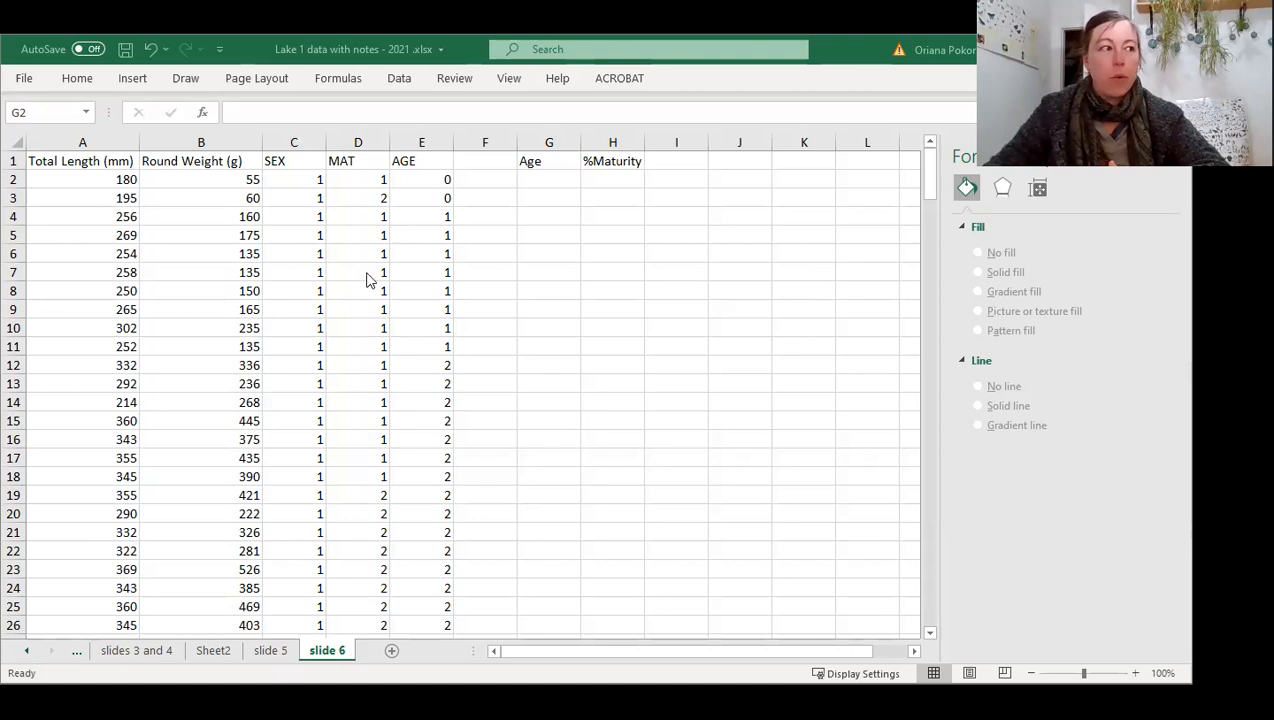
left_click(366, 181)
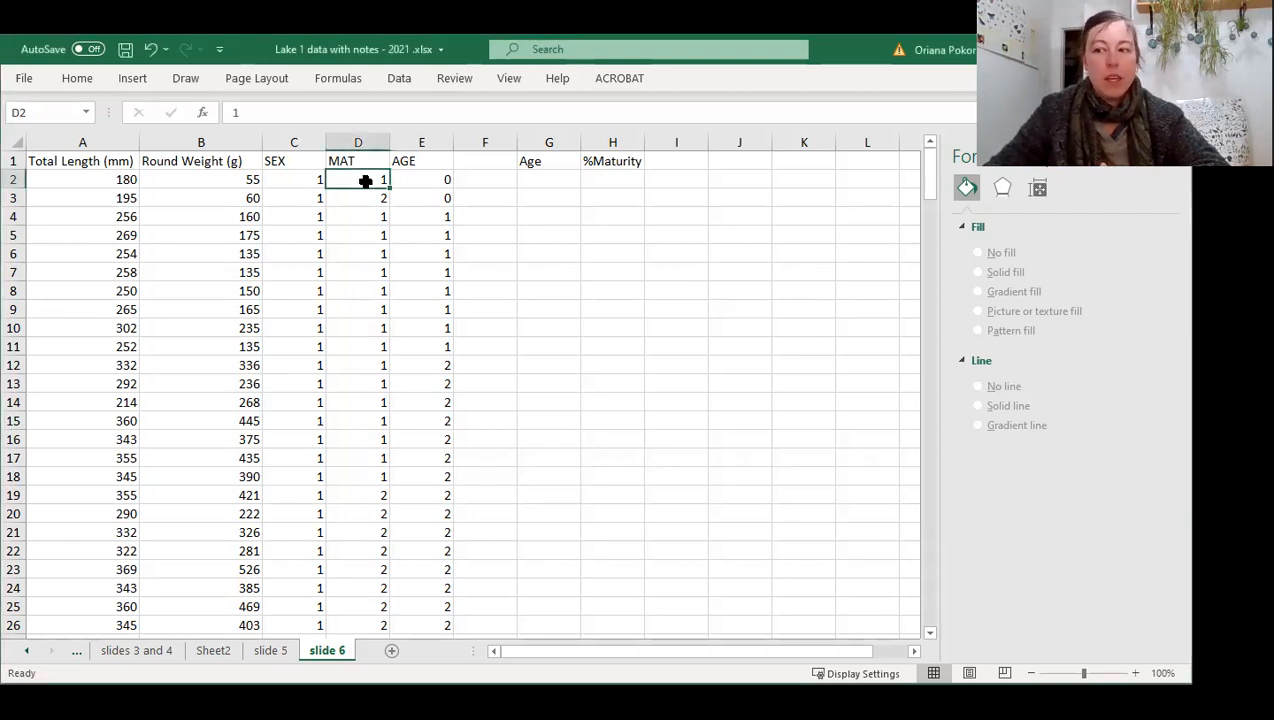
left_click(367, 204)
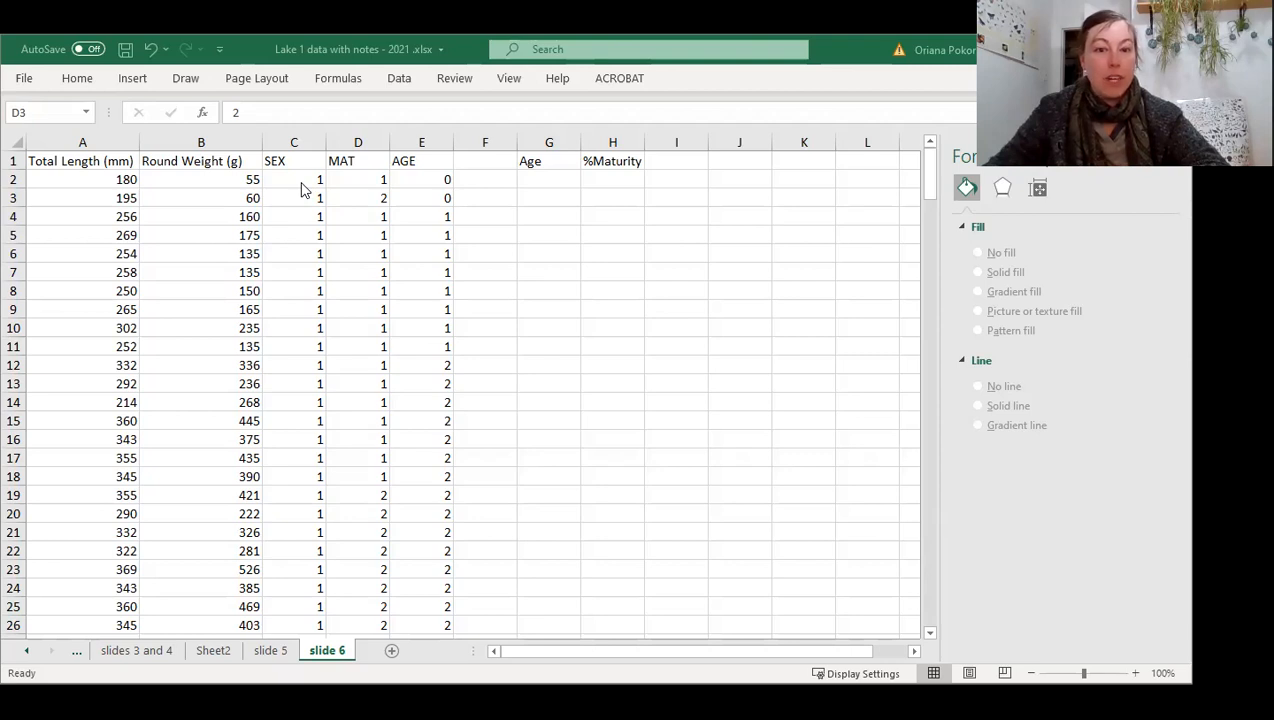
Start a custom sort of columns A to E with SEX as the first level, smallest to largest
left_click(83, 143)
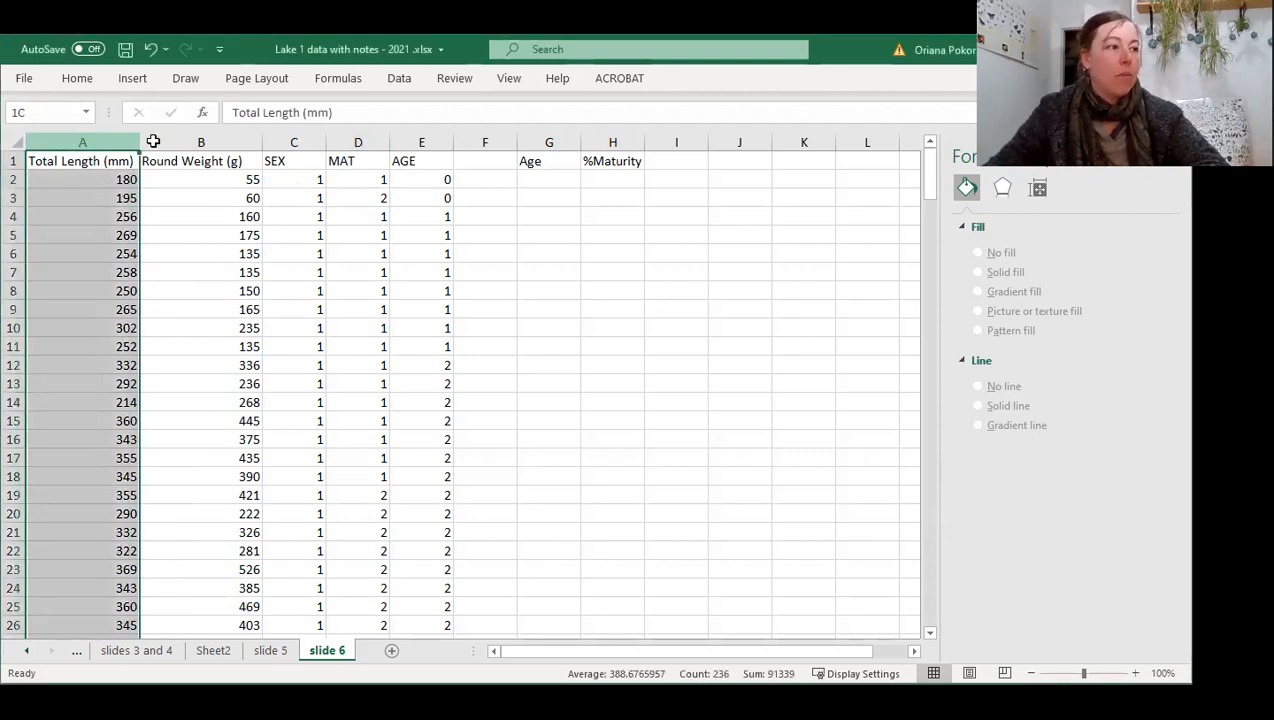
left_click(414, 140, "shift")
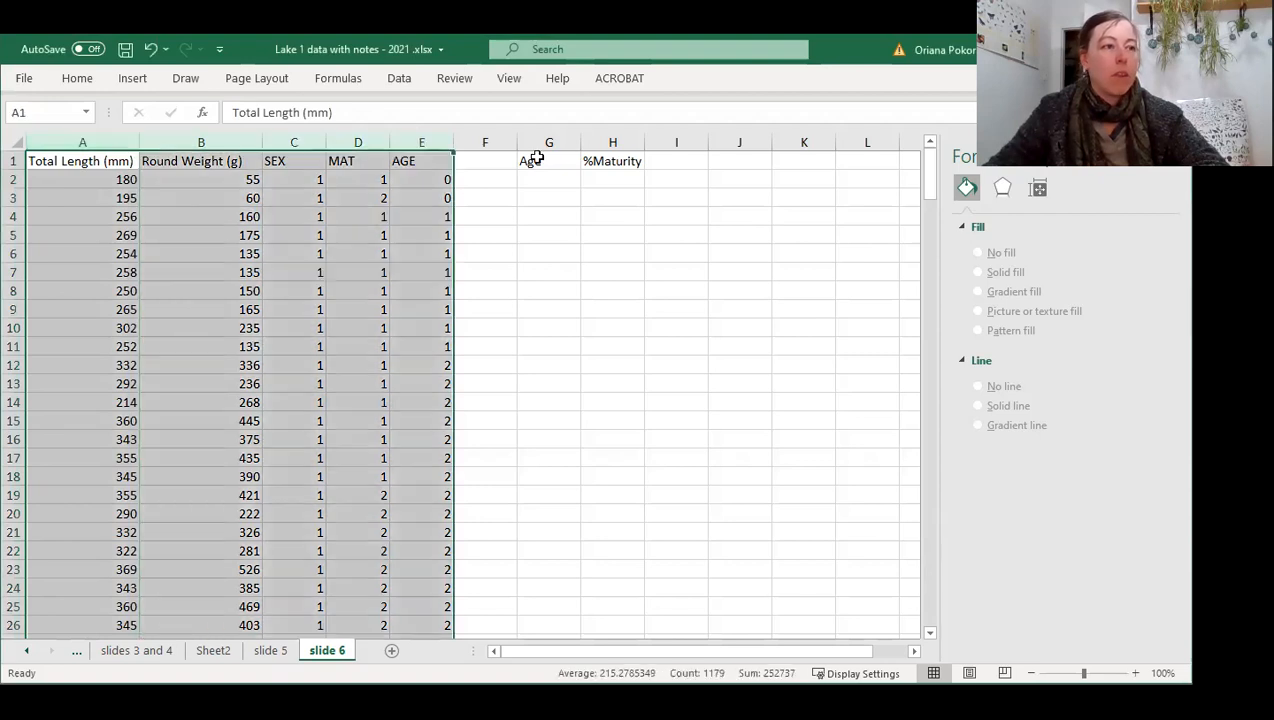
left_click(78, 79)
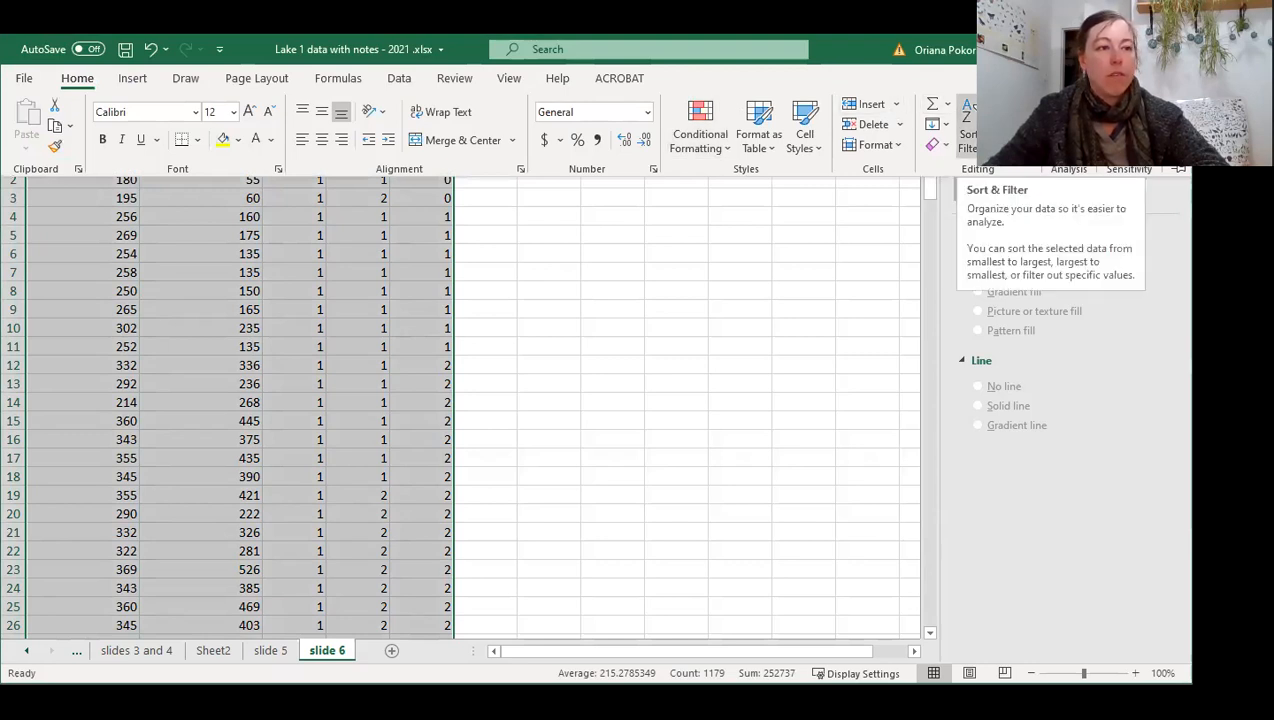
left_click(968, 128)
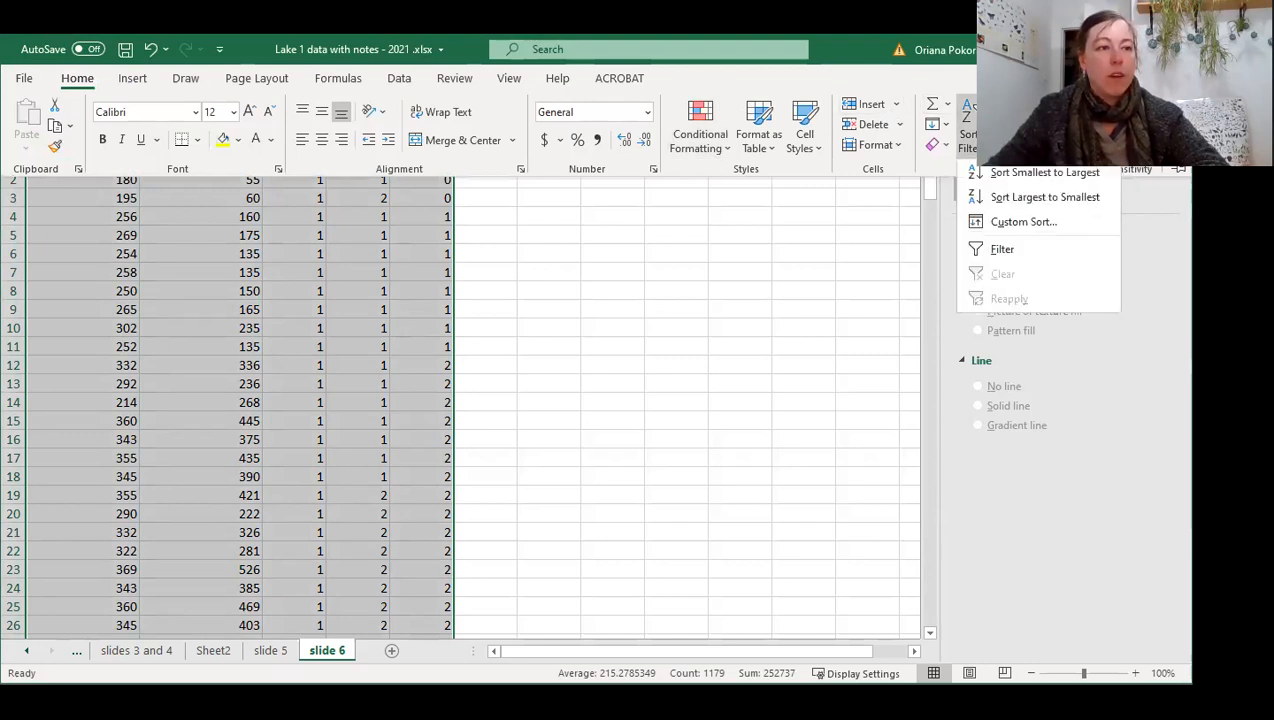
left_click(1005, 230)
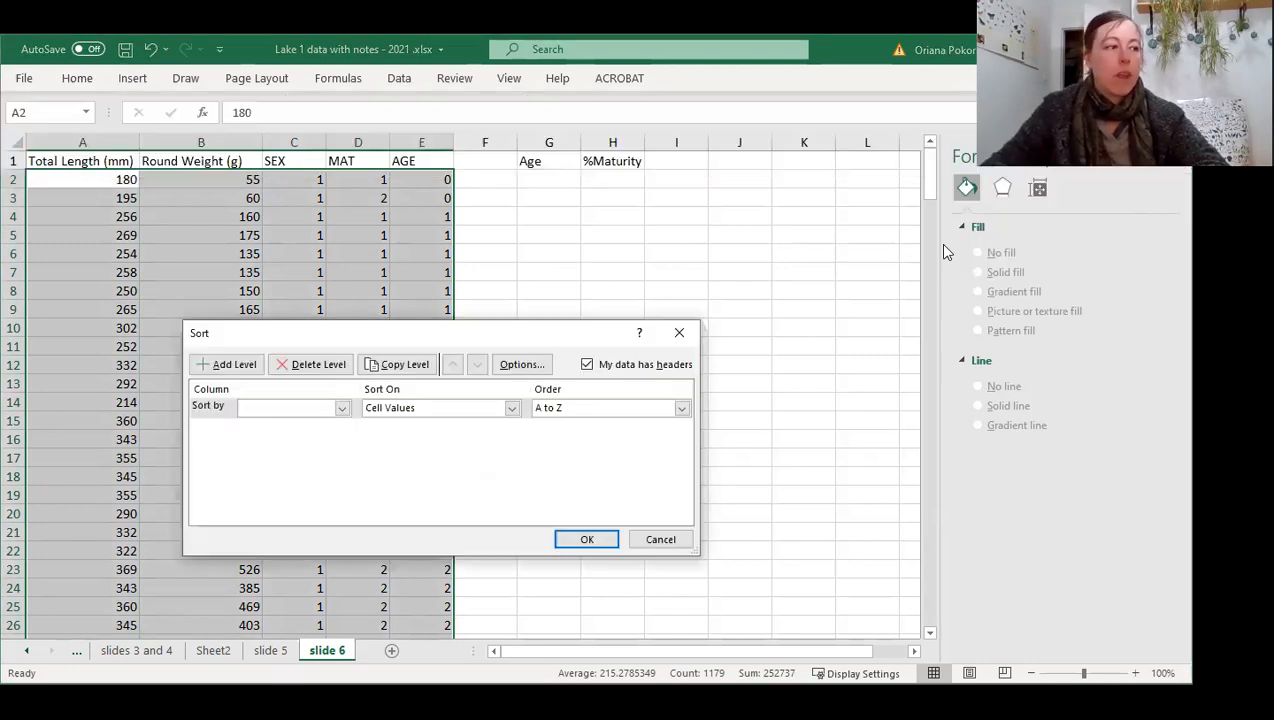
left_click(343, 408)
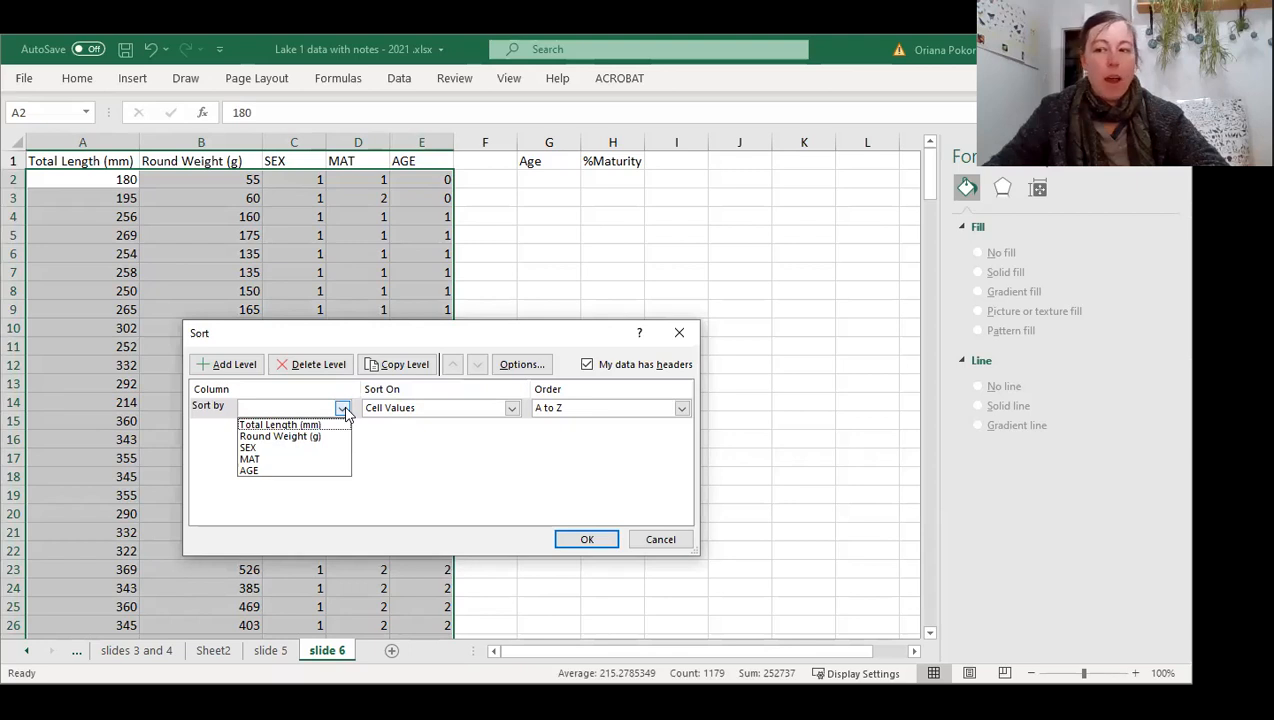
left_click(309, 446)
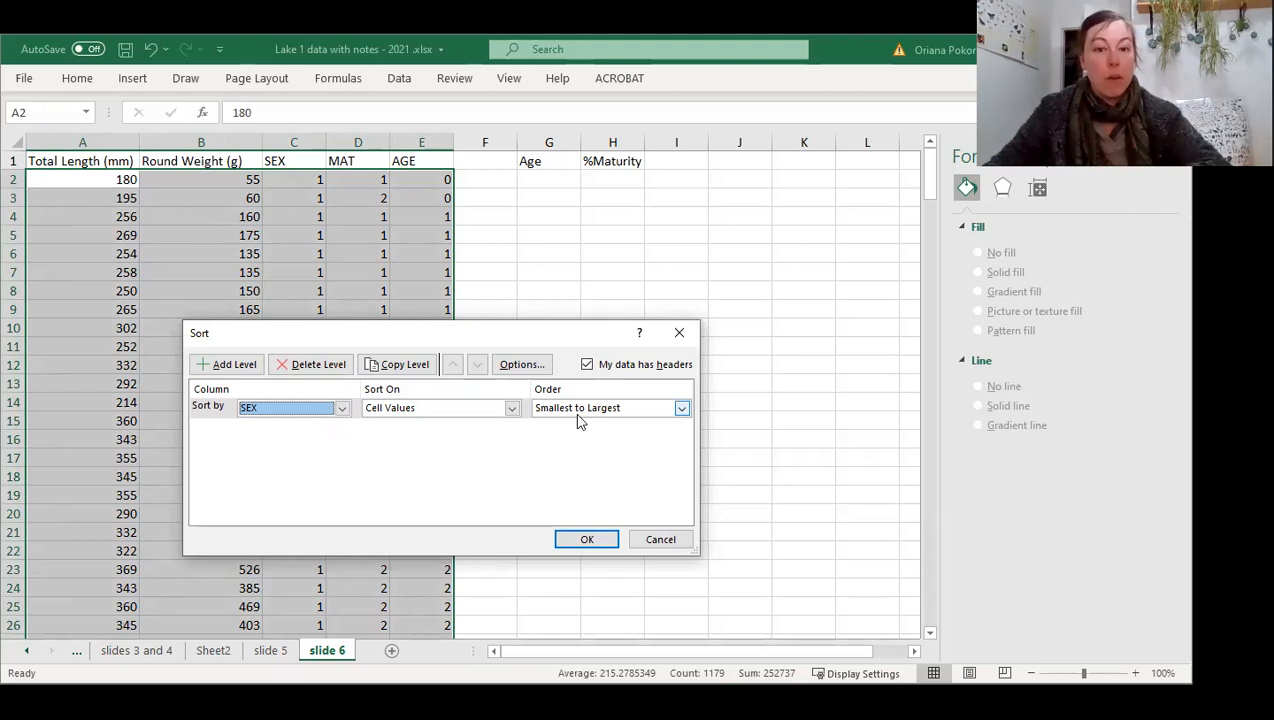
Add AGE and MAT, in that order, as further smallest-to-largest sort levels and apply the sort
left_click(226, 366)
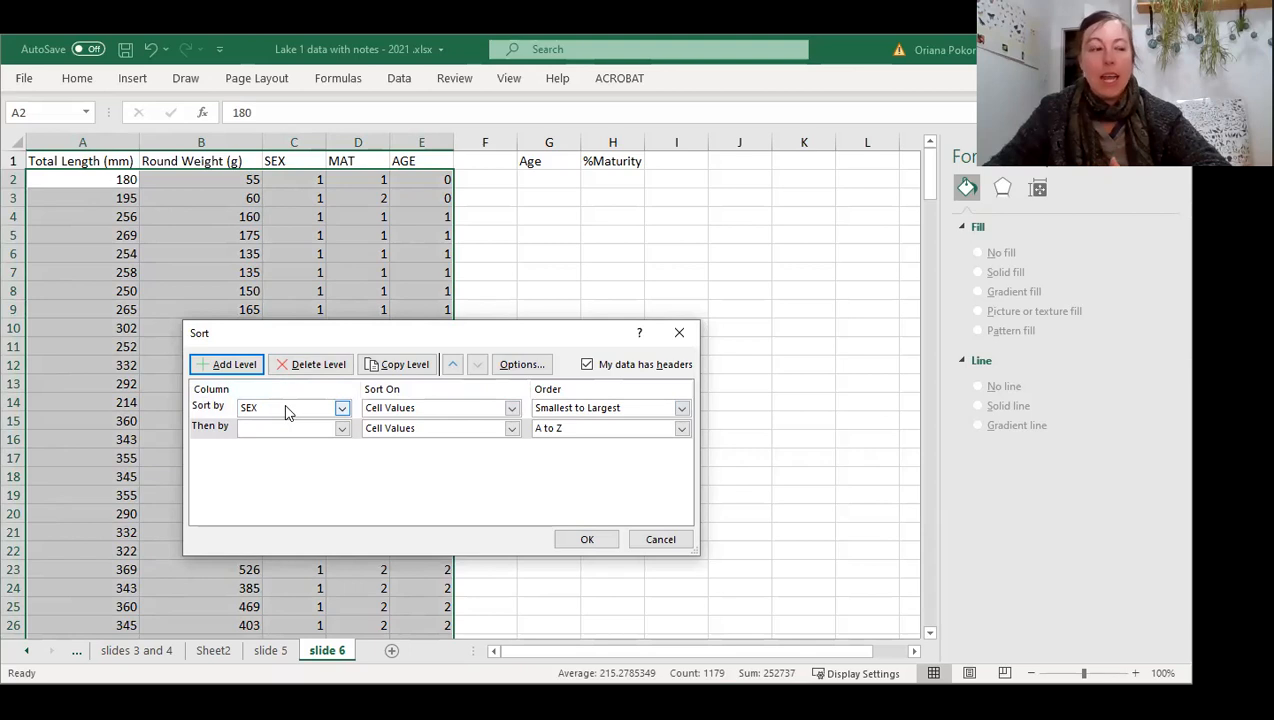
left_click(342, 428)
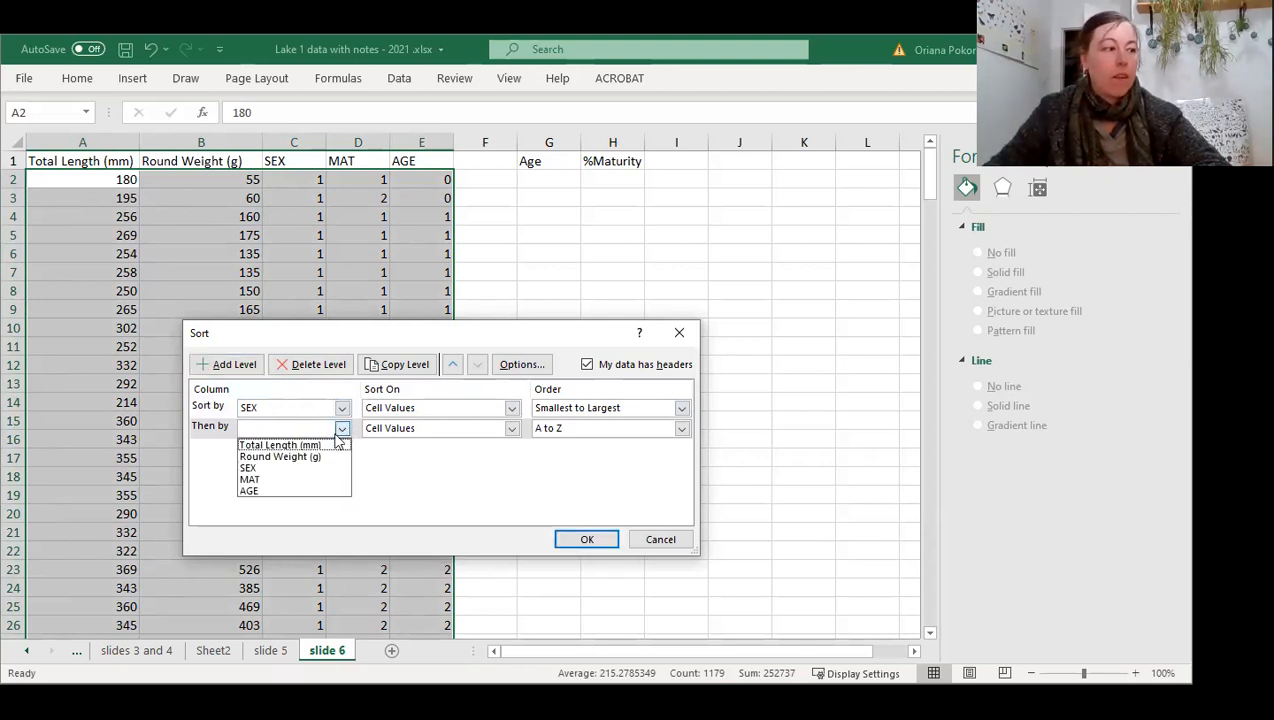
left_click(280, 490)
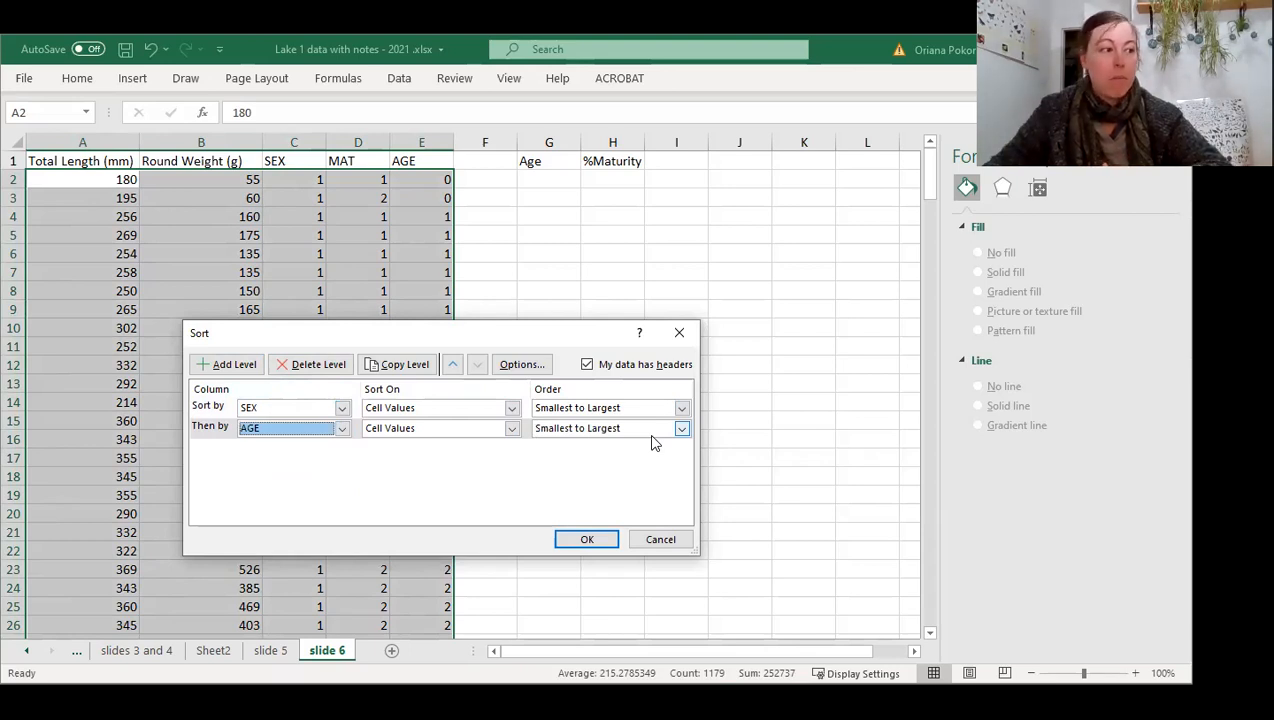
left_click(225, 366)
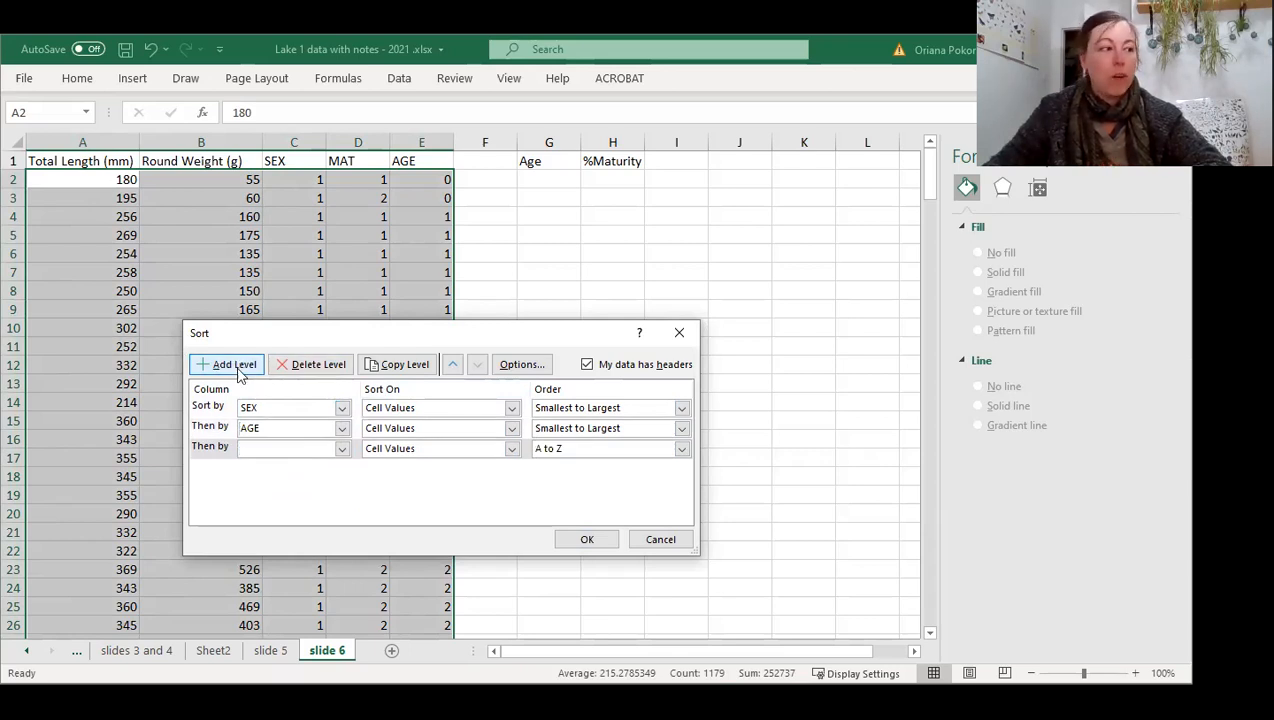
left_click(341, 450)
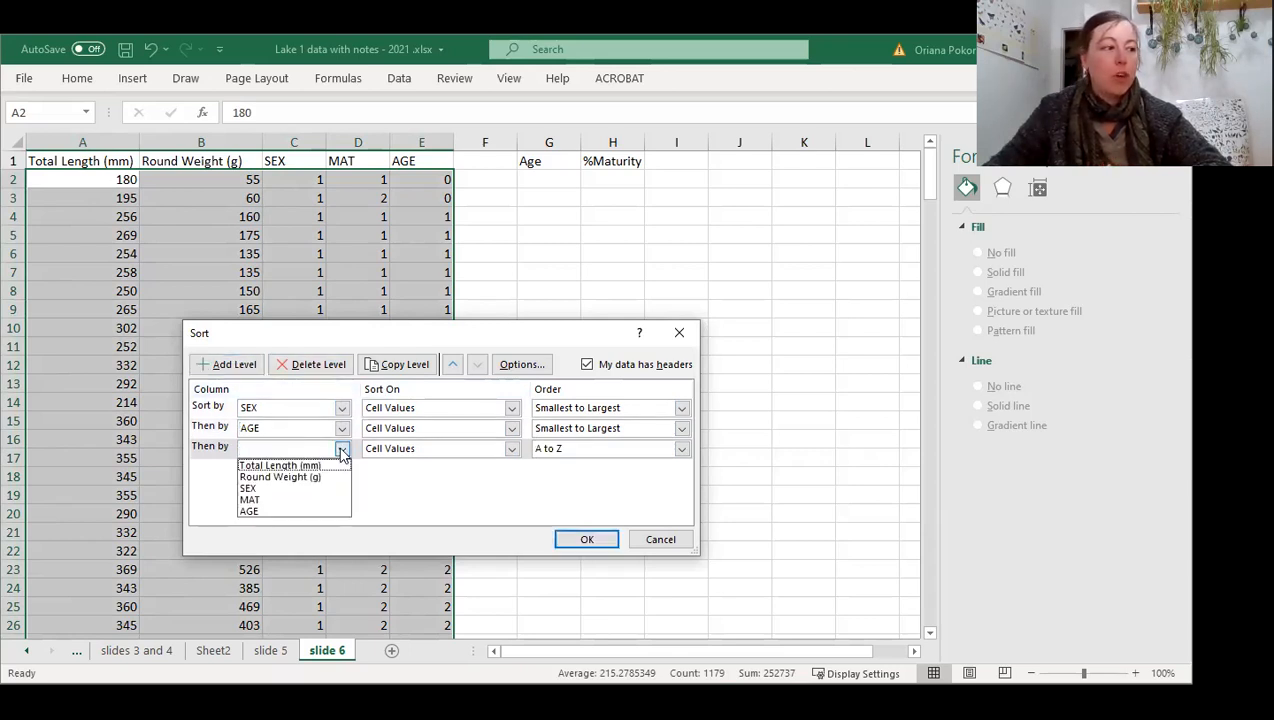
left_click(287, 499)
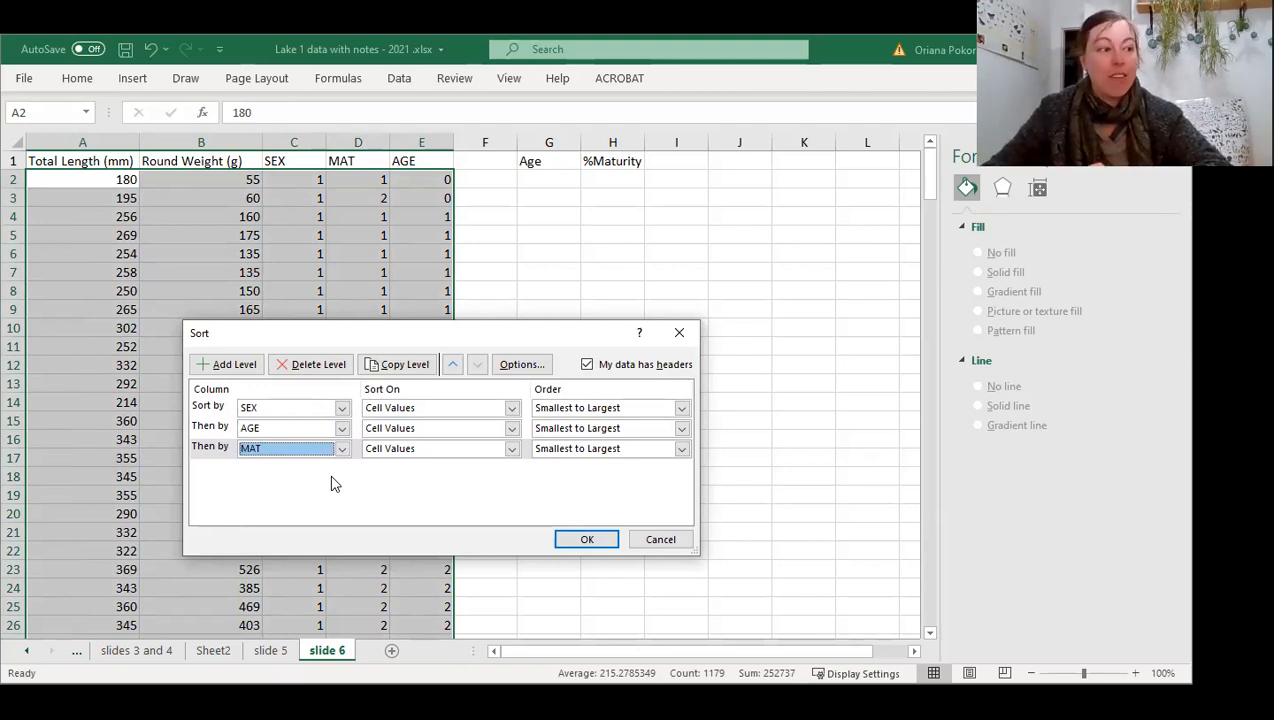
left_click(598, 541)
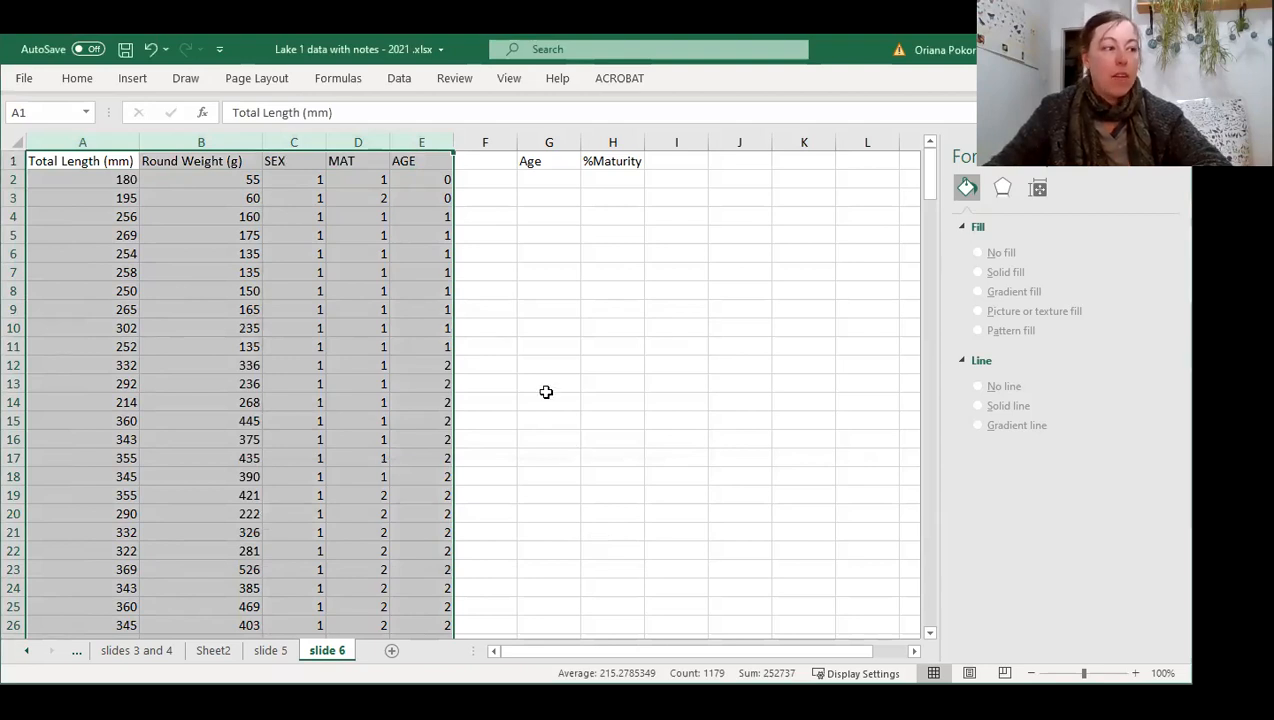
left_click(546, 392)
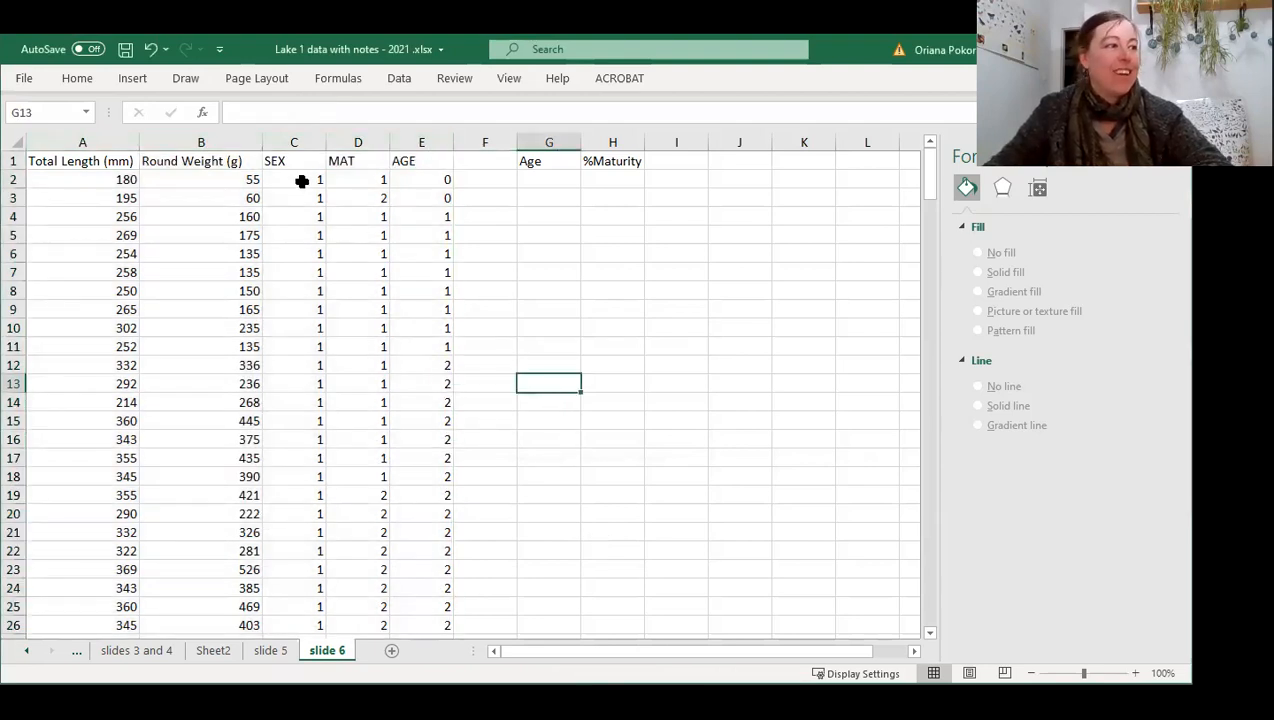
Examine the block of rows with SEX 1 and check which ages it covers, up to the oldest fish
left_click_drag(300, 180, 307, 540)
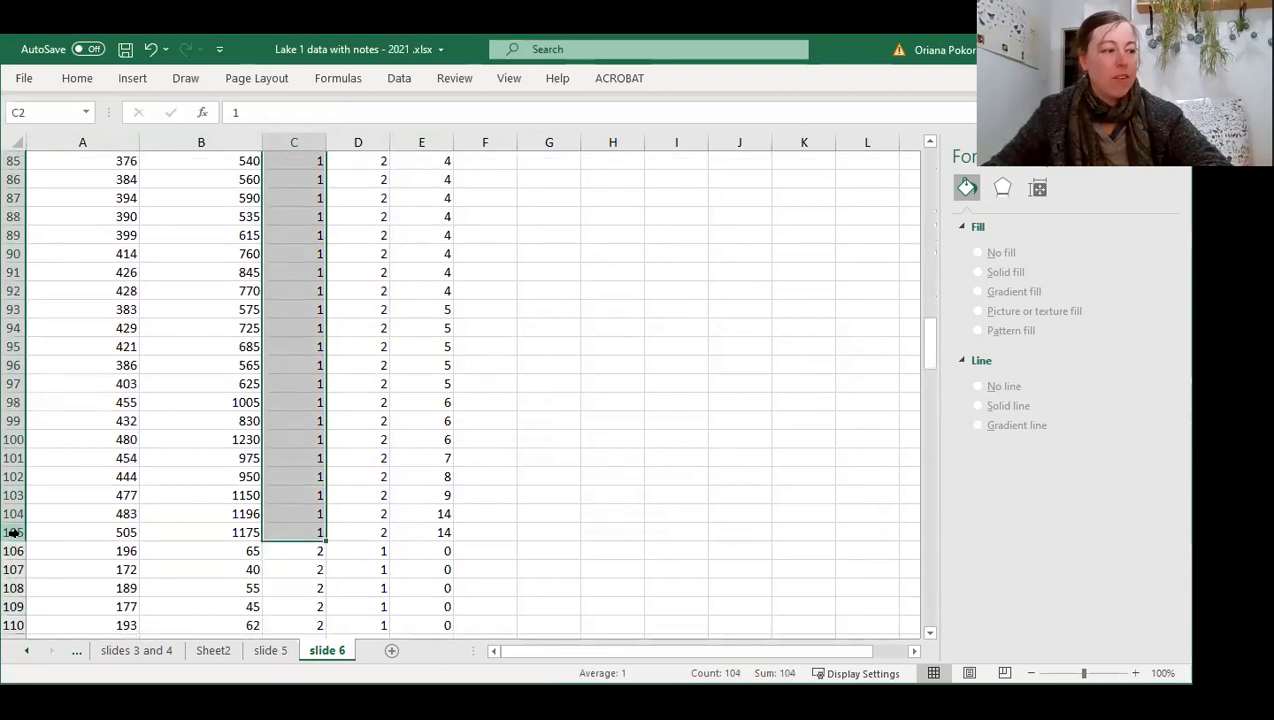
scroll(376, 502, "up", 1)
scroll(376, 502, "up", 20)
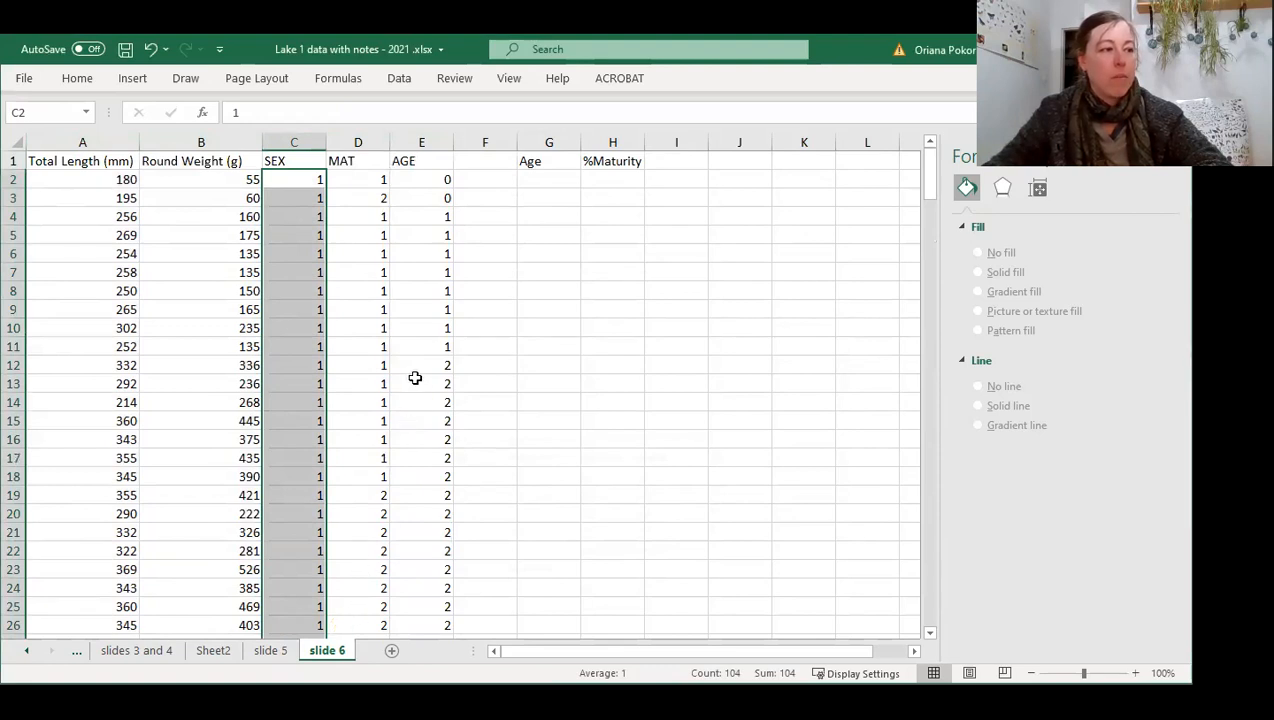
left_click(416, 372)
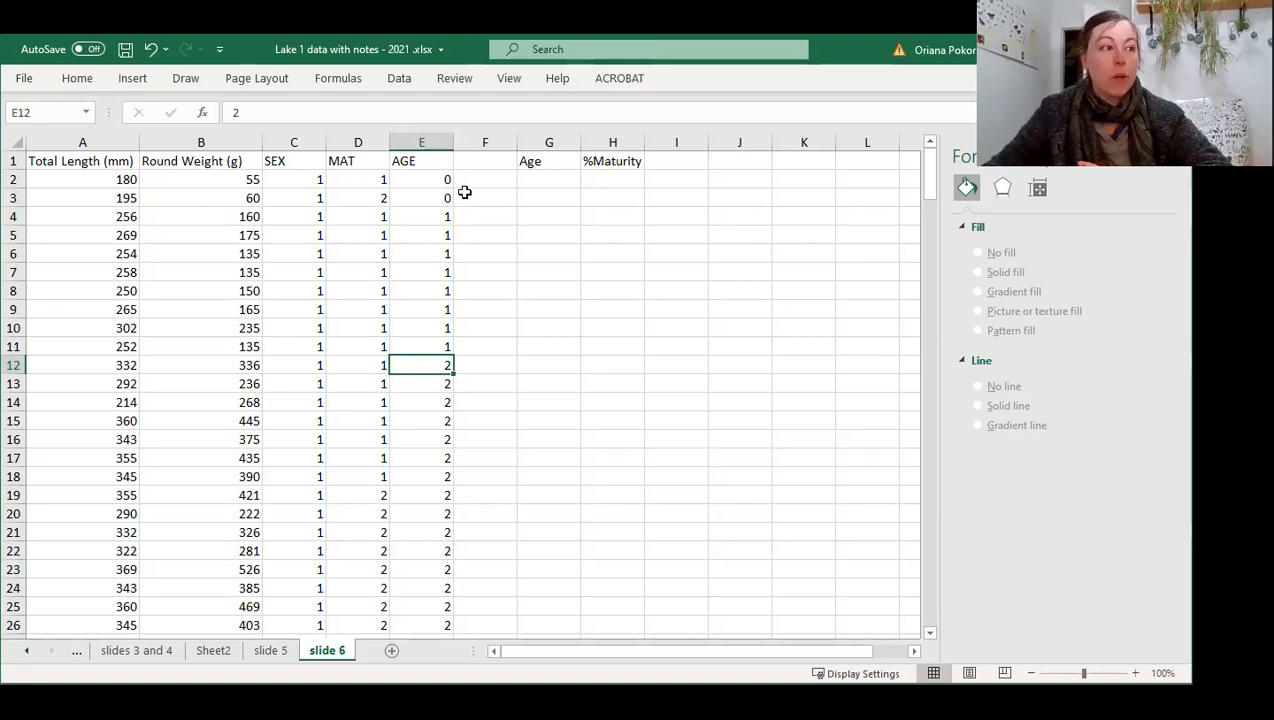
left_click(547, 162)
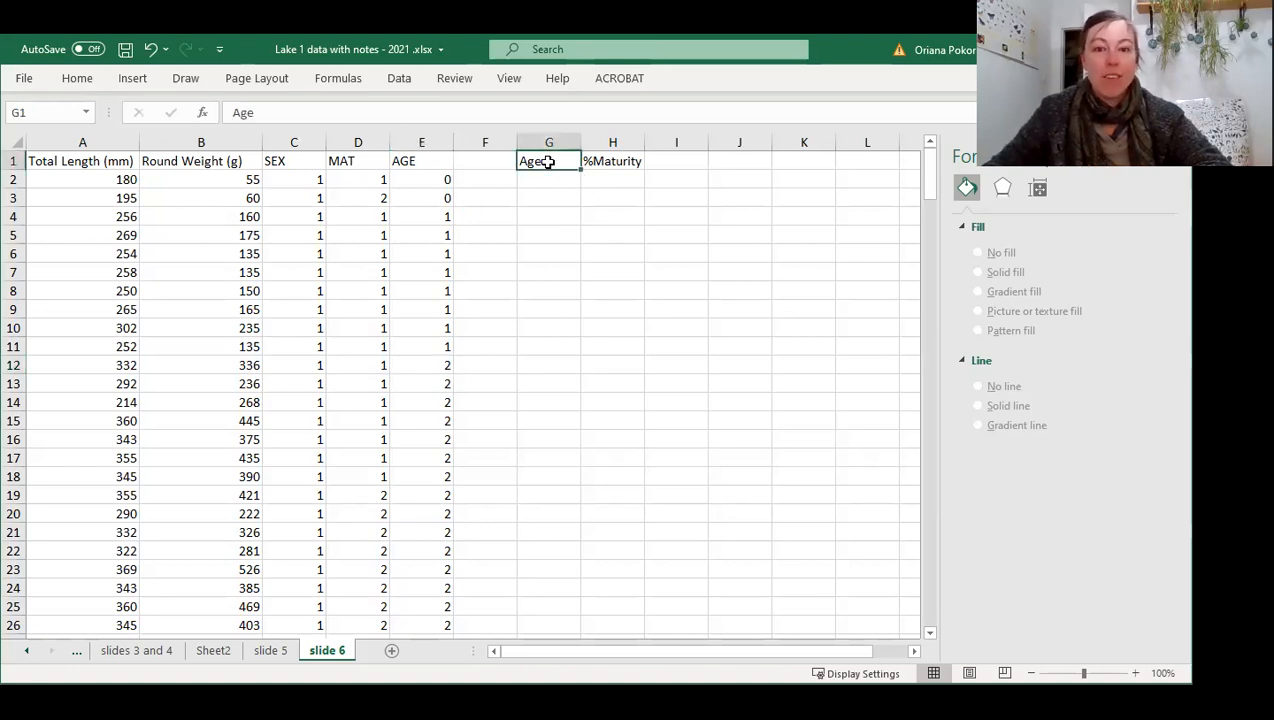
left_click(610, 157)
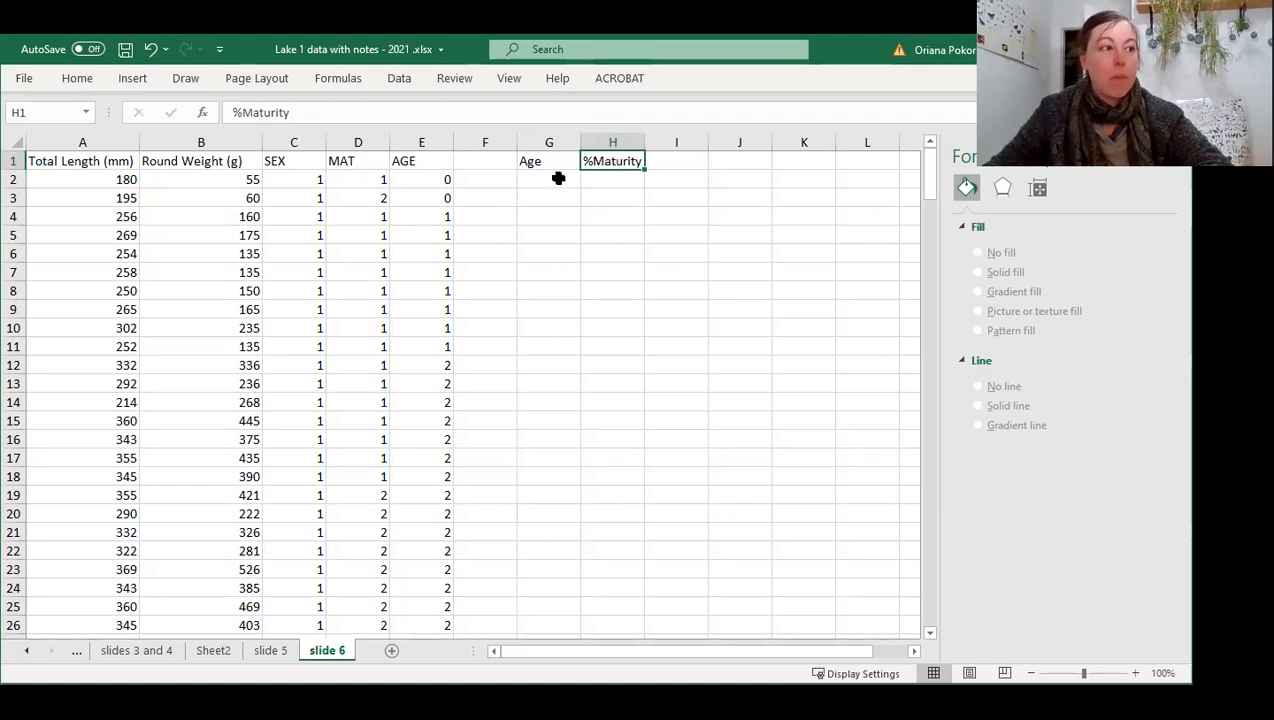
scroll(401, 196, "down", 10)
scroll(401, 196, "down", 20)
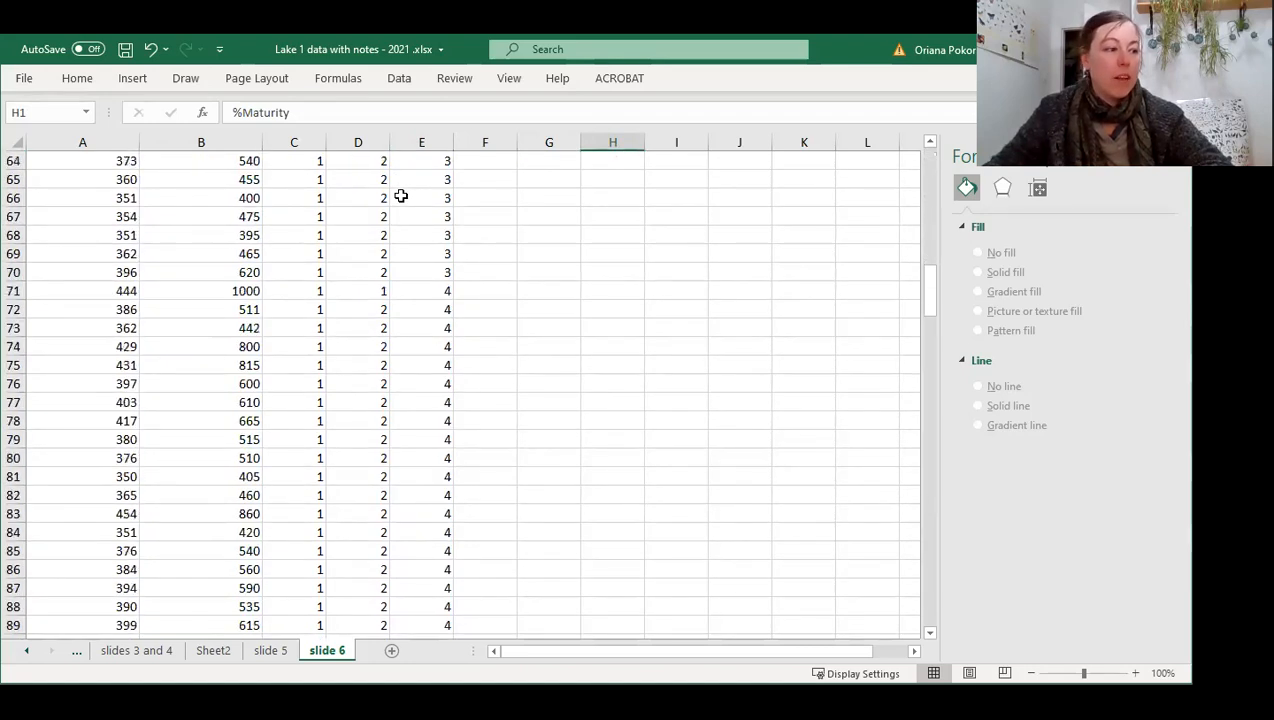
scroll(401, 196, "up", 3)
scroll(401, 196, "up", 1)
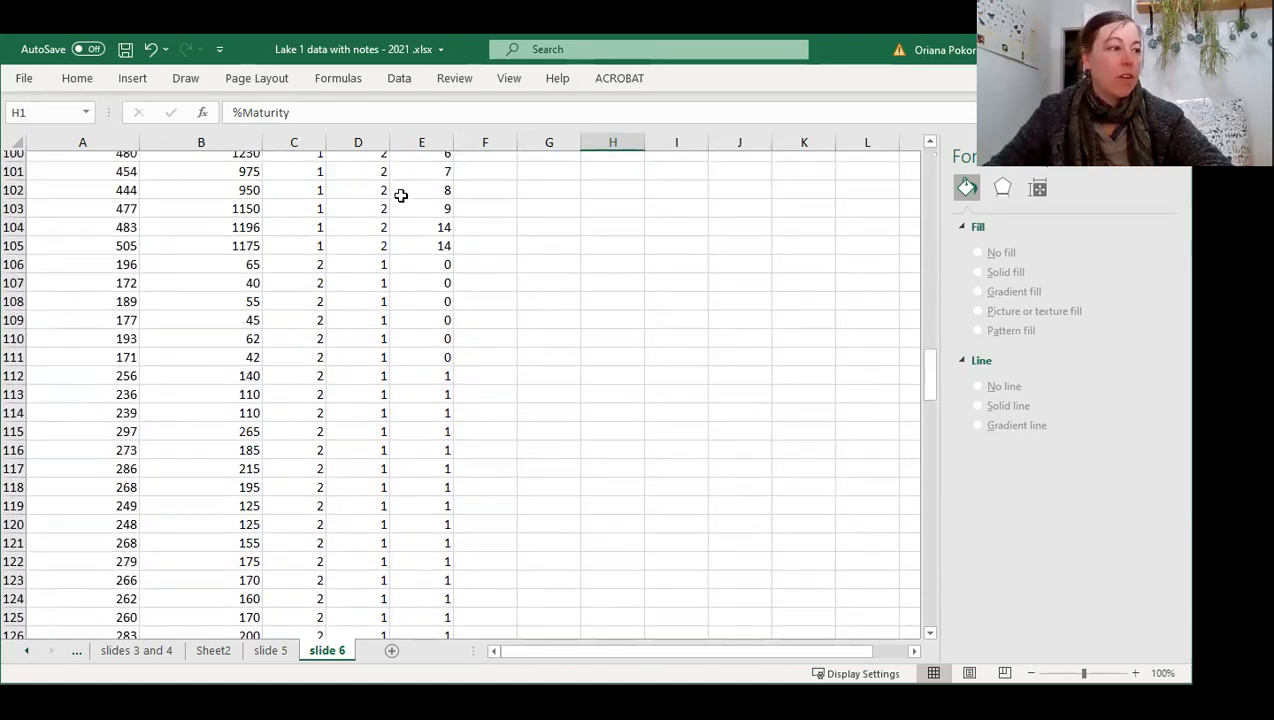
left_click(425, 256)
scroll(425, 256, "up", 20)
scroll(425, 256, "up", 11)
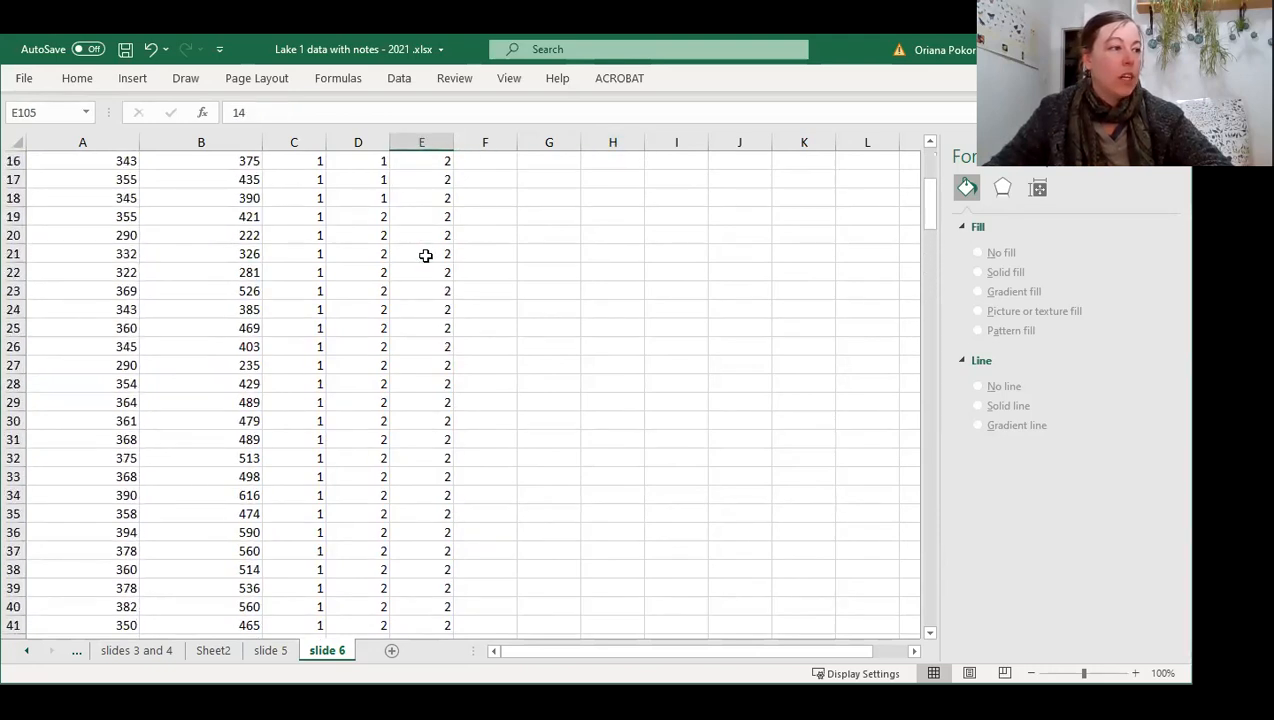
Fill the Age column of the summary table with the ages 1 through 14, starting in G2
left_click(556, 178)
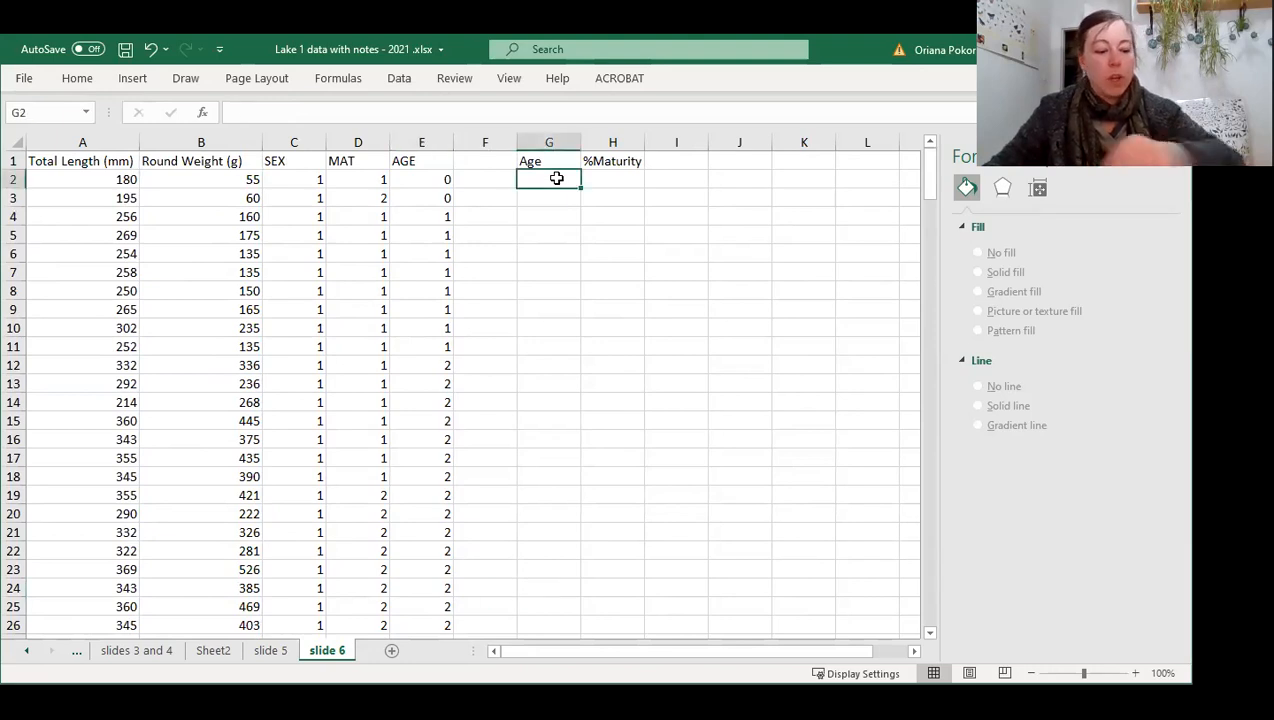
type("1")
key("Return")
type("2 3 4 5 6 7")
key("Return")
type("8")
key("Return")
type("9")
key("Return")
type("10")
key("Return")
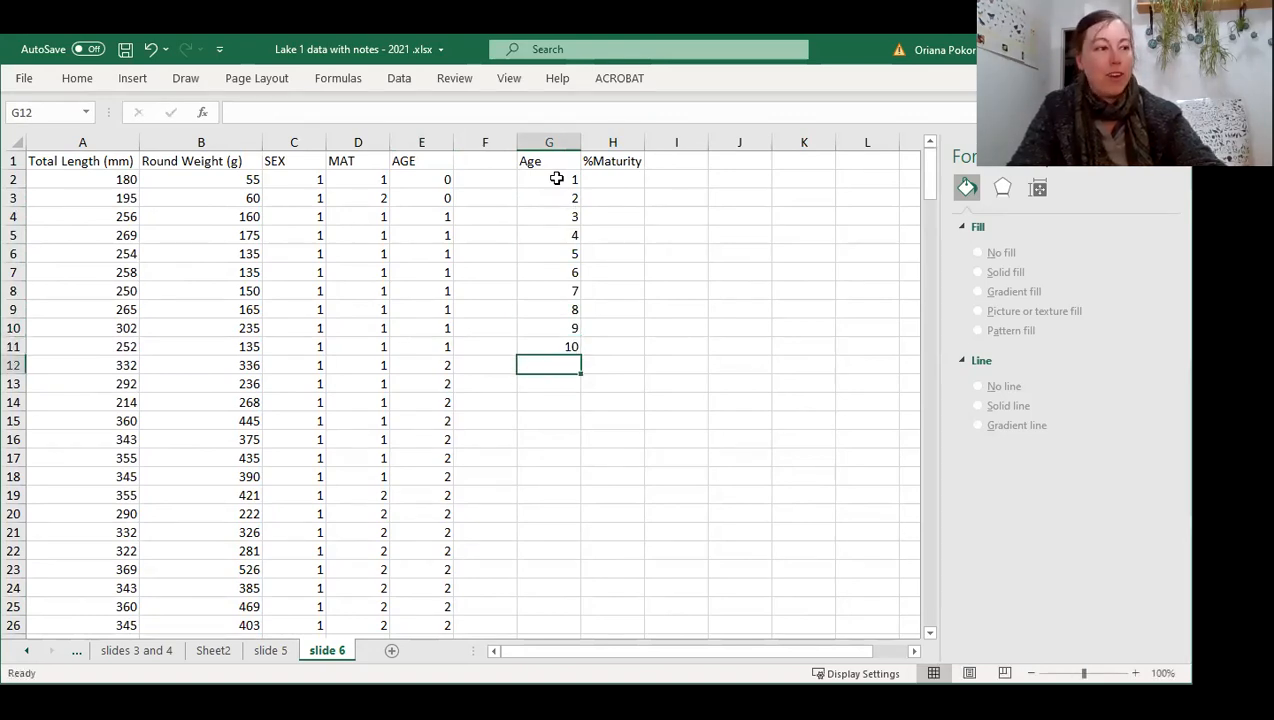
type("11")
key("Return")
type("12")
key("Return")
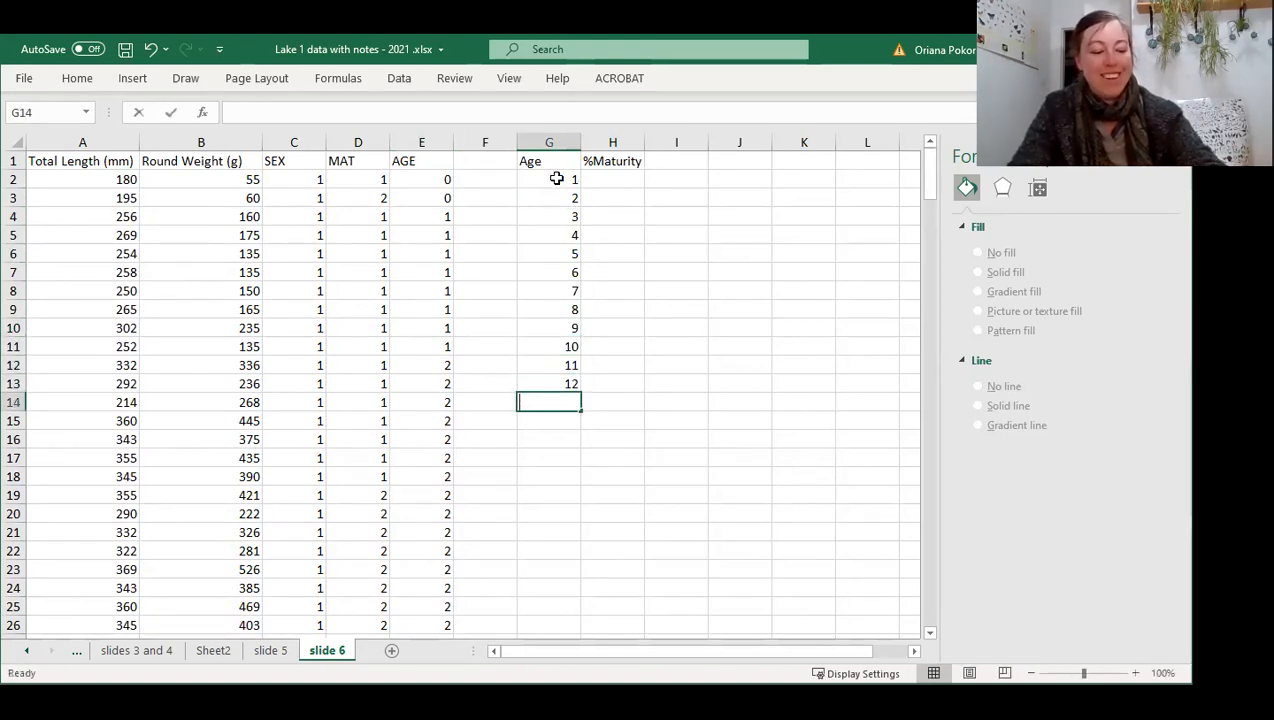
type("13")
key("Return")
type("14")
key("Return")
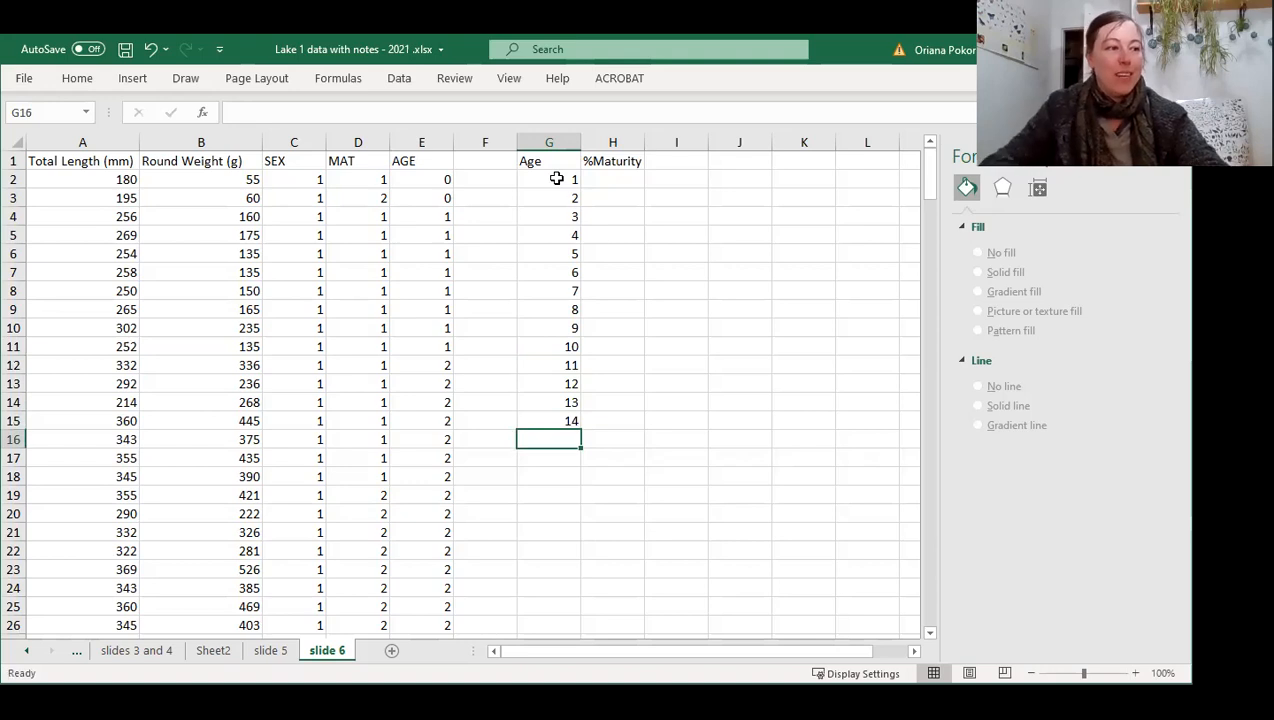
Copy the age list G2:G15 one row down to start in G3, and enter 0 in G2
left_click(560, 181)
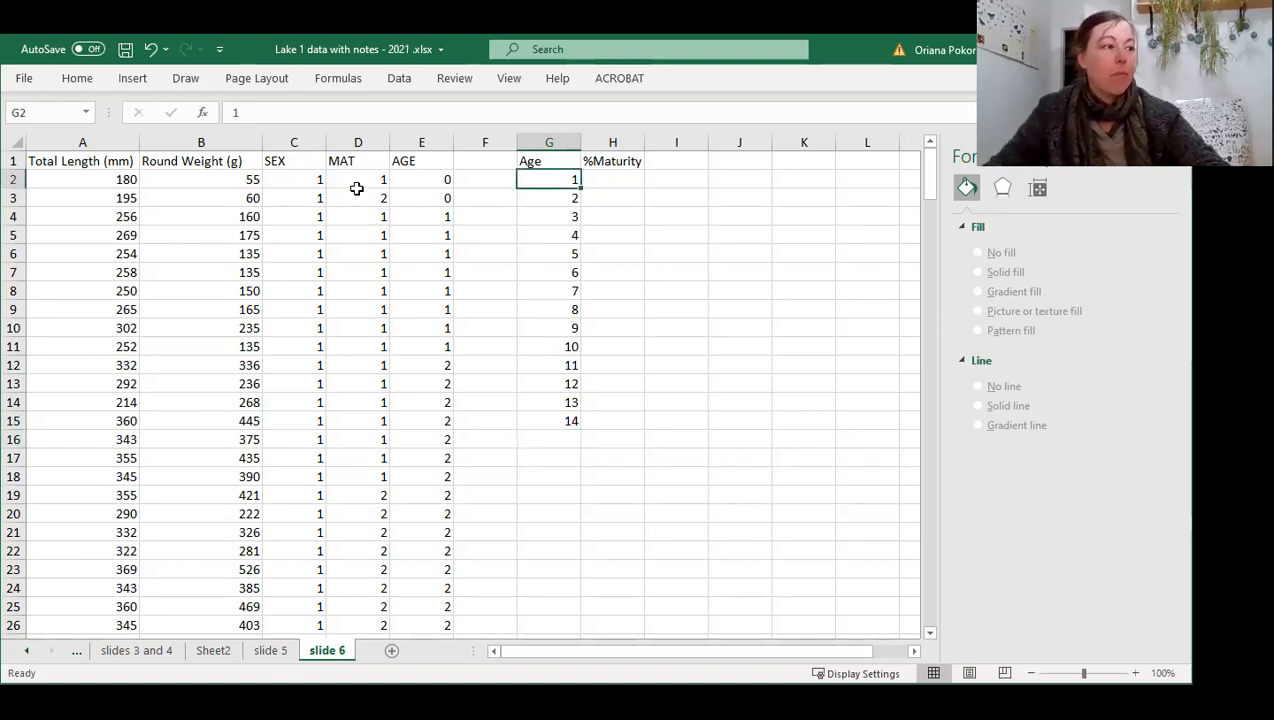
left_click_drag(430, 179, 432, 192)
left_click_drag(557, 179, 567, 423)
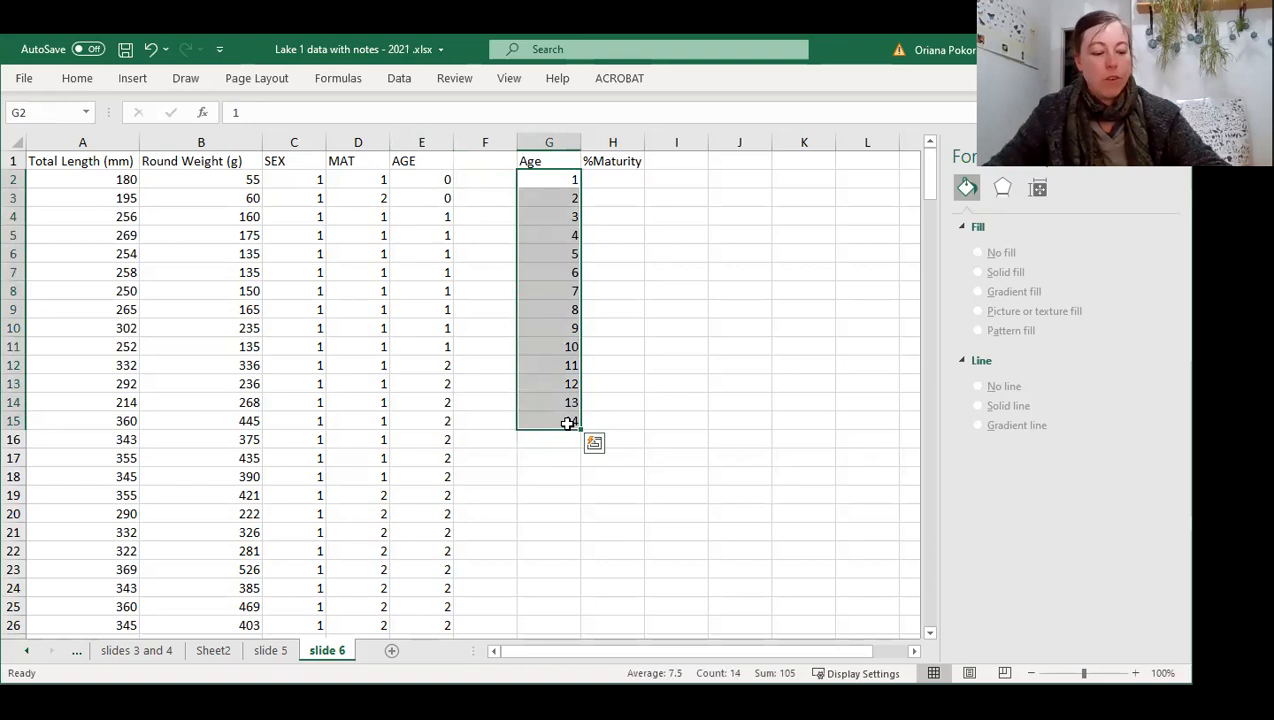
key("ctrl+c")
left_click(557, 200)
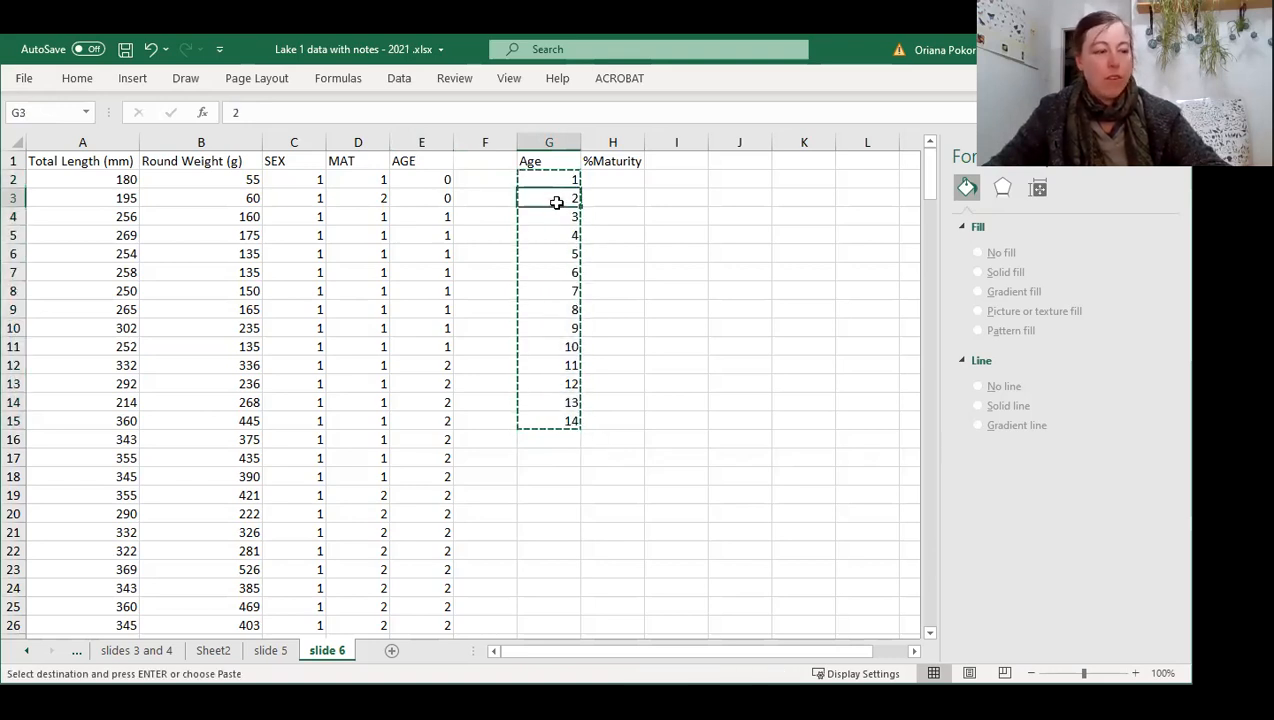
key("ctrl+v")
left_click(555, 178)
type("0")
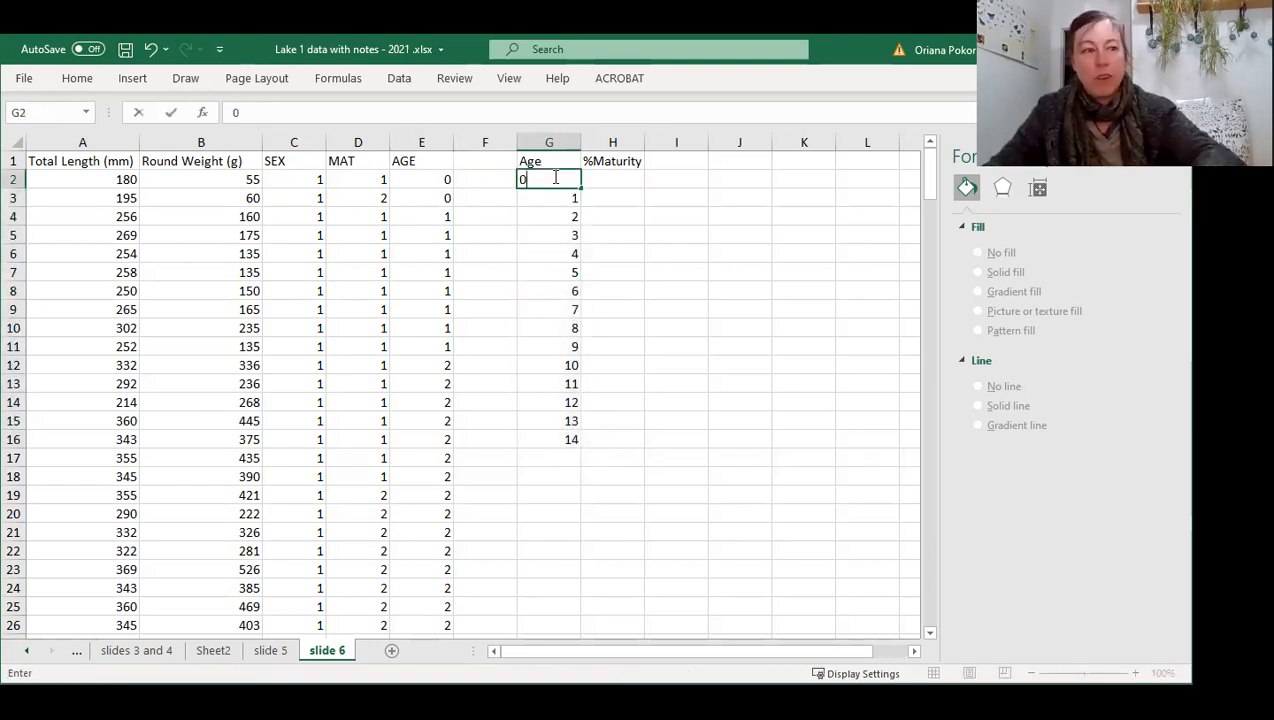
left_click(555, 199)
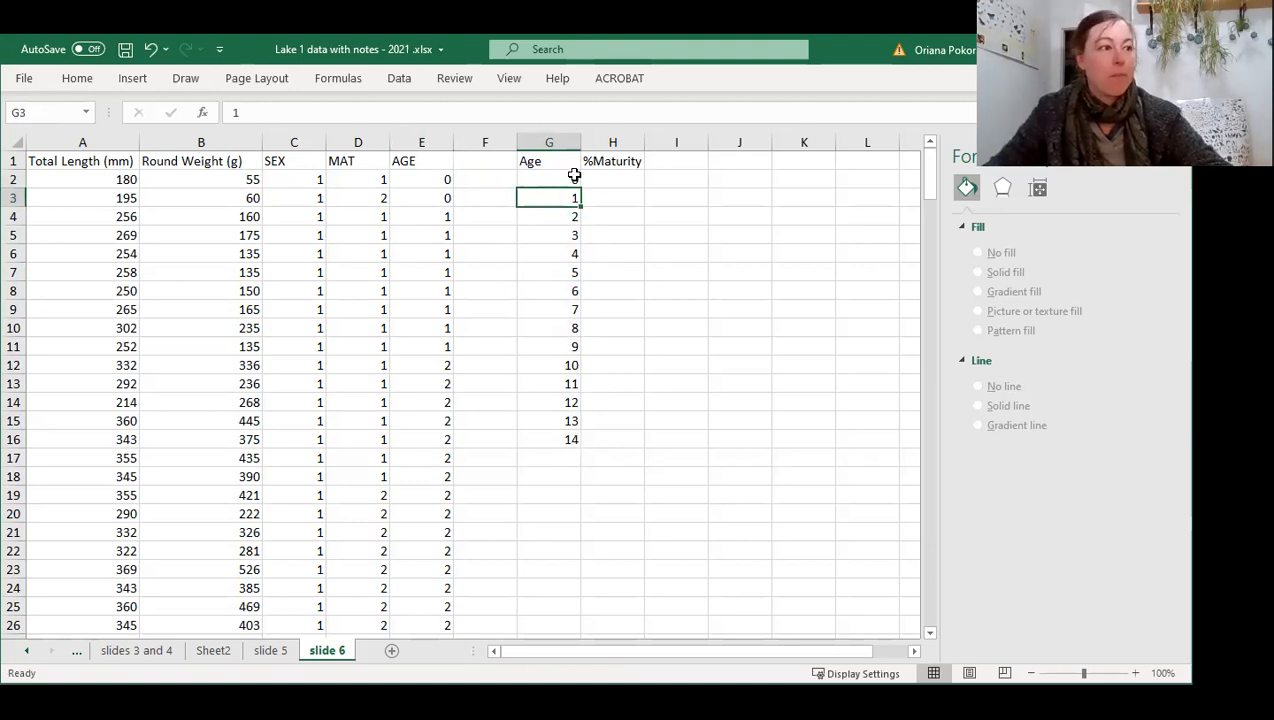
Enter the %Maturity values for the two youngest ages: 0.5 for age 0 in H2 and 0 for age 1 in H3
left_click_drag(418, 178, 363, 190)
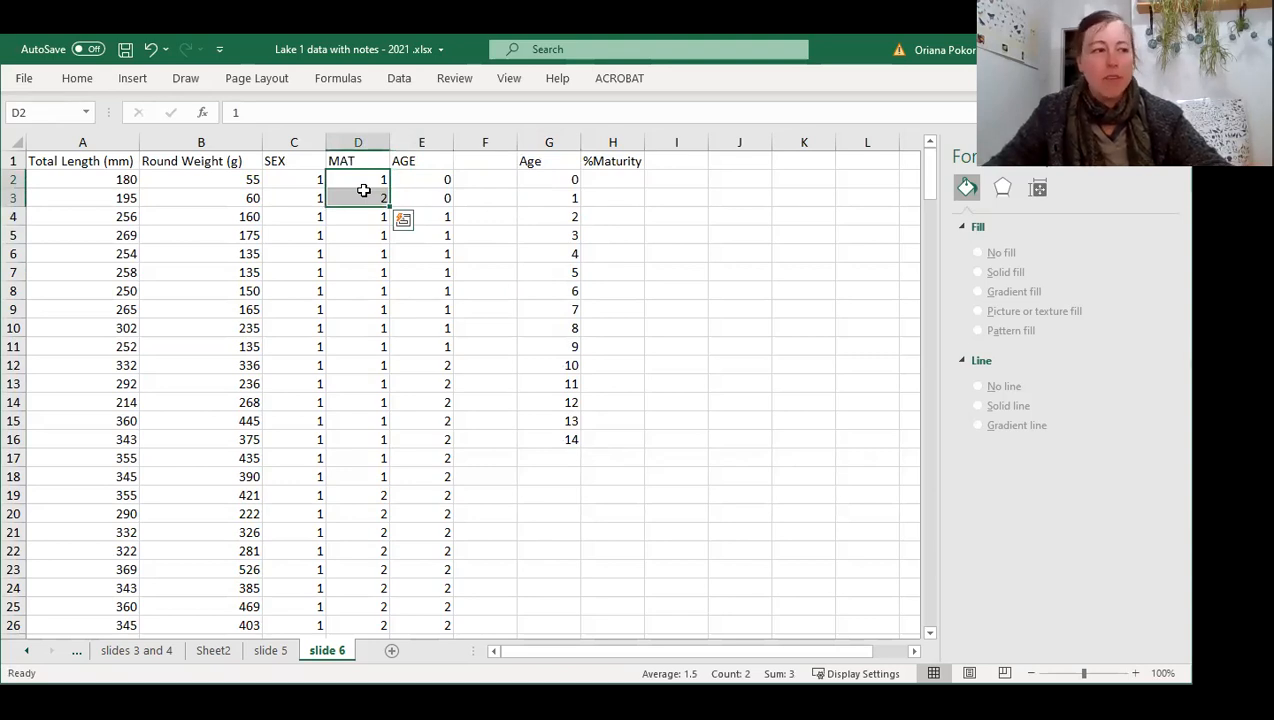
left_click(628, 179)
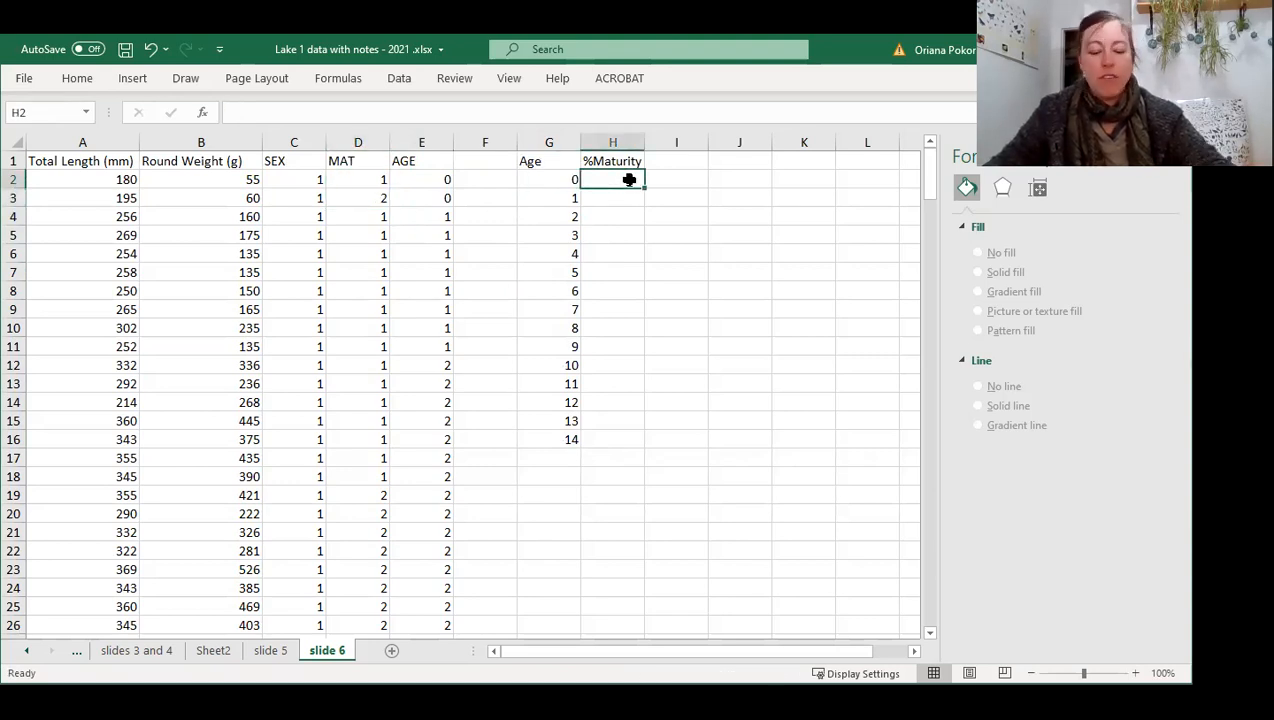
type("0.5")
left_click(558, 199)
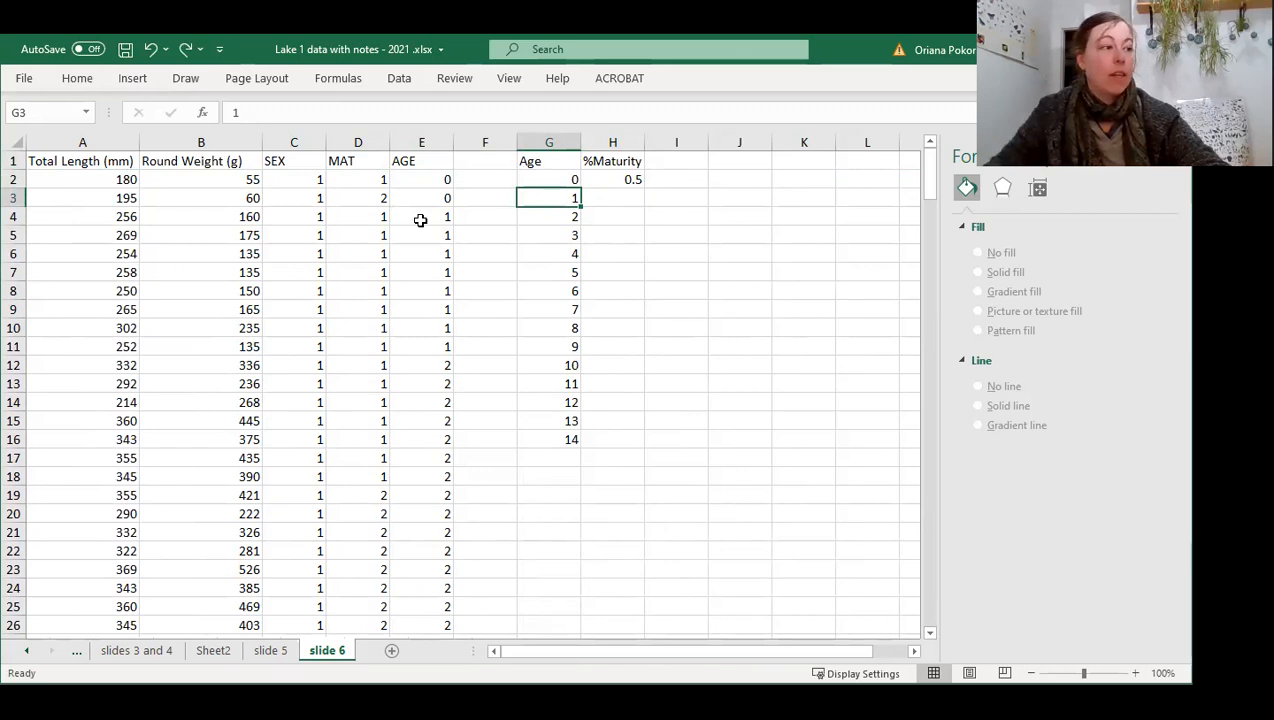
left_click_drag(432, 215, 378, 333)
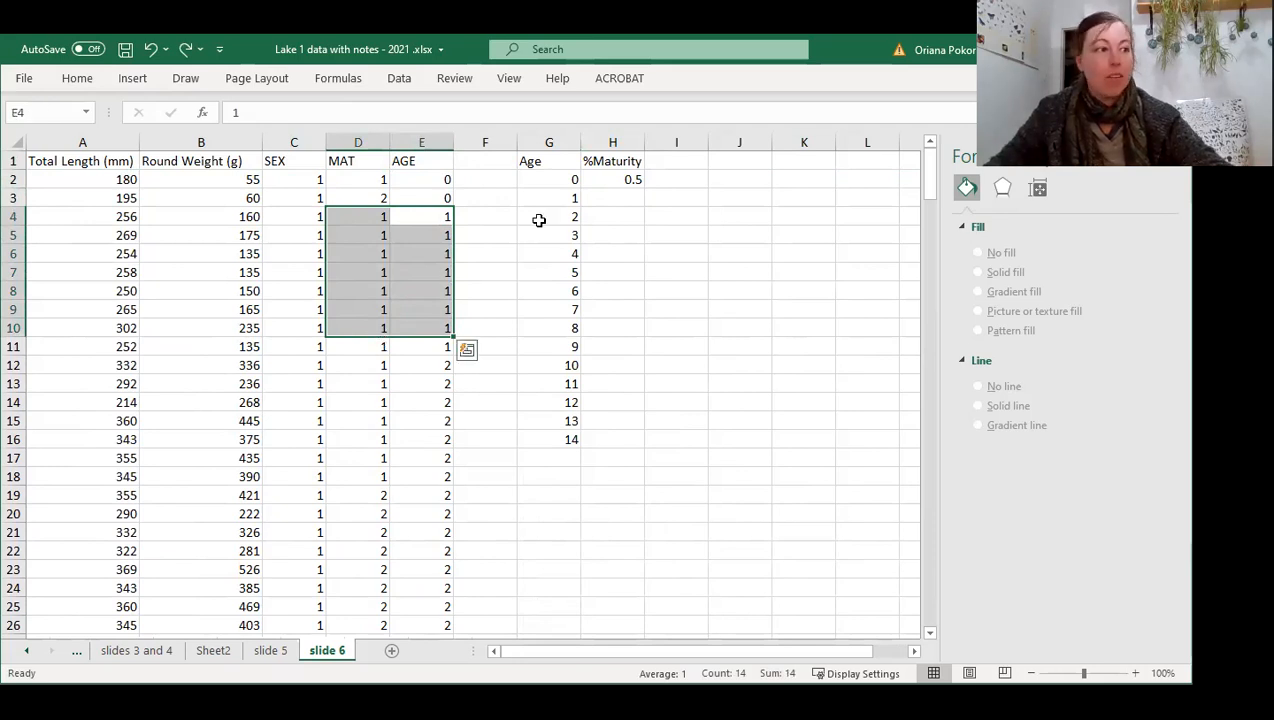
left_click(620, 197)
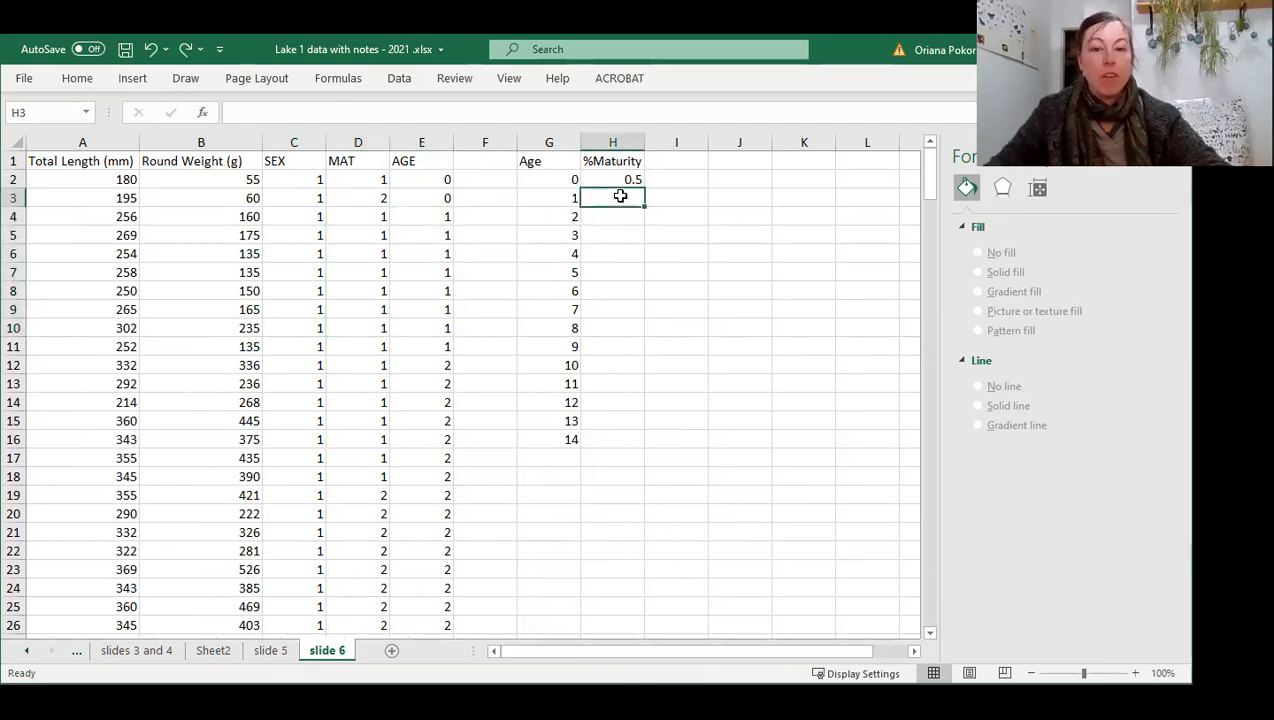
type("0")
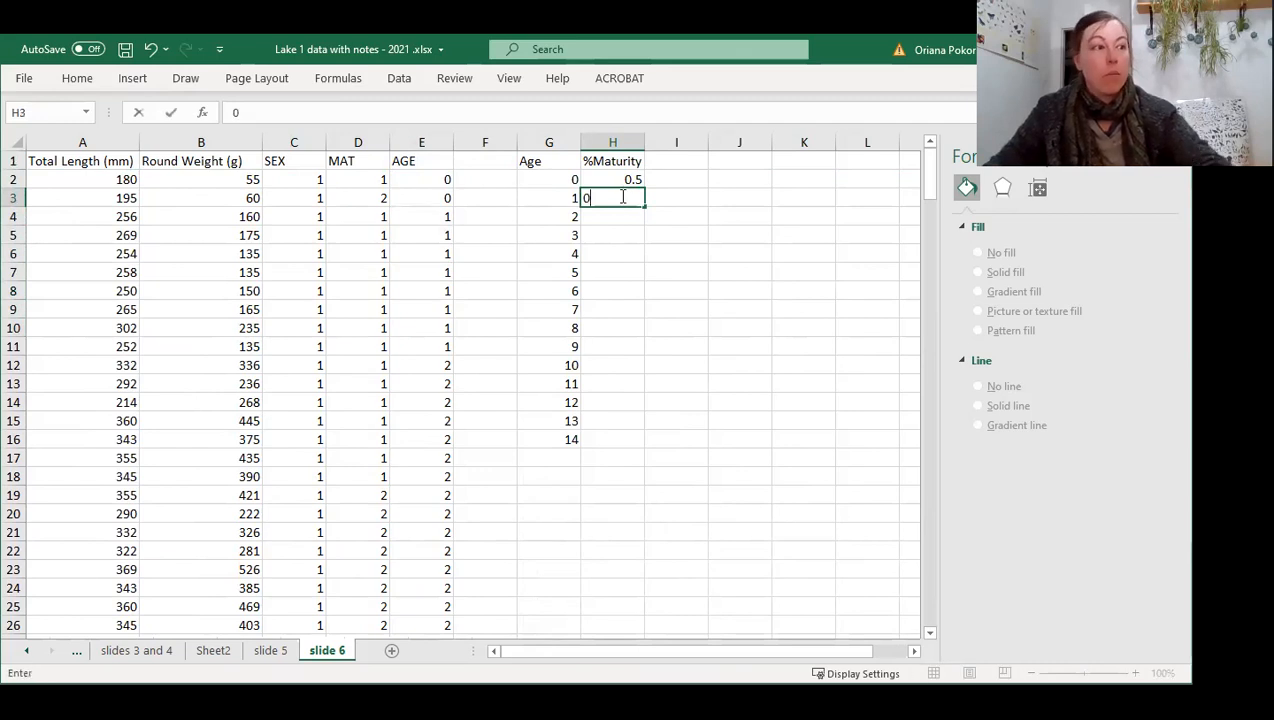
left_click(610, 227)
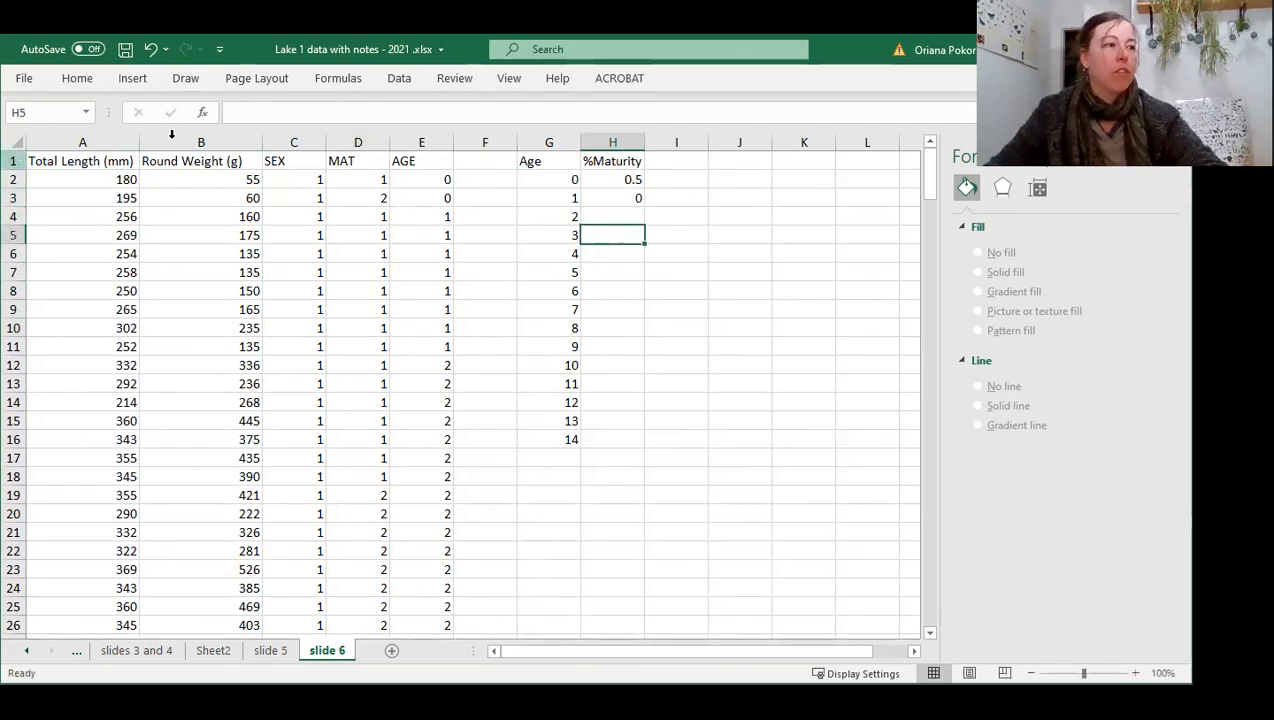
Freeze the top row so the column headers stay in view while going through the fish data
left_click(509, 82)
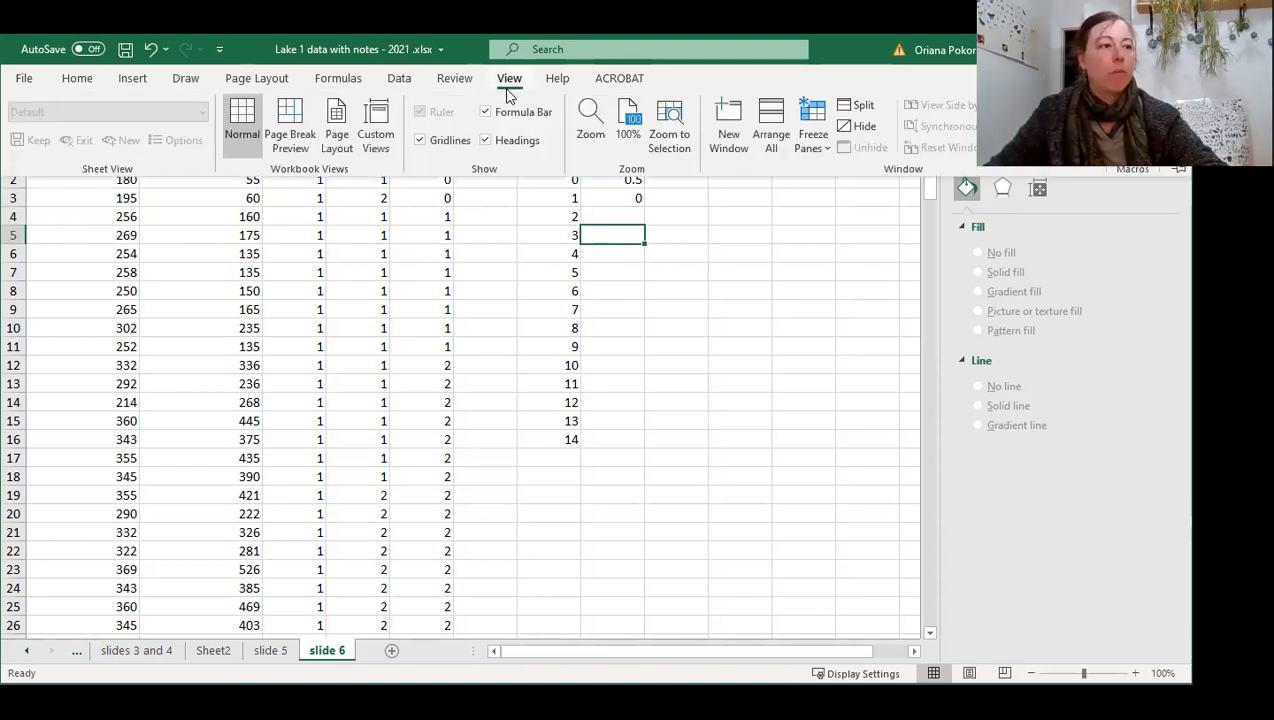
left_click(823, 152)
left_click(862, 230)
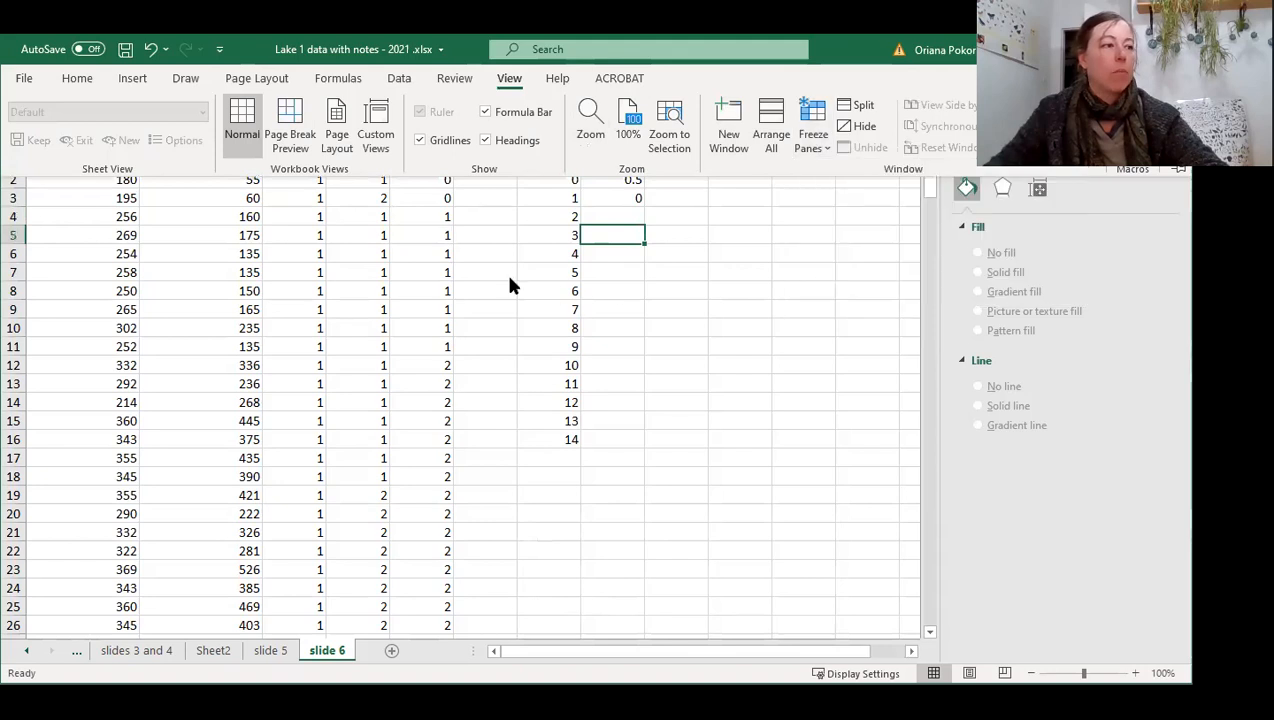
left_click(508, 275)
scroll(507, 261, "down", 3)
scroll(507, 261, "up", 3)
Begin the age 2 %Maturity formula in H4 with a COUNT of the age 2 fish with MAT 2, D19:D52
left_click(579, 216)
left_click(584, 216)
scroll(441, 253, "down", 3)
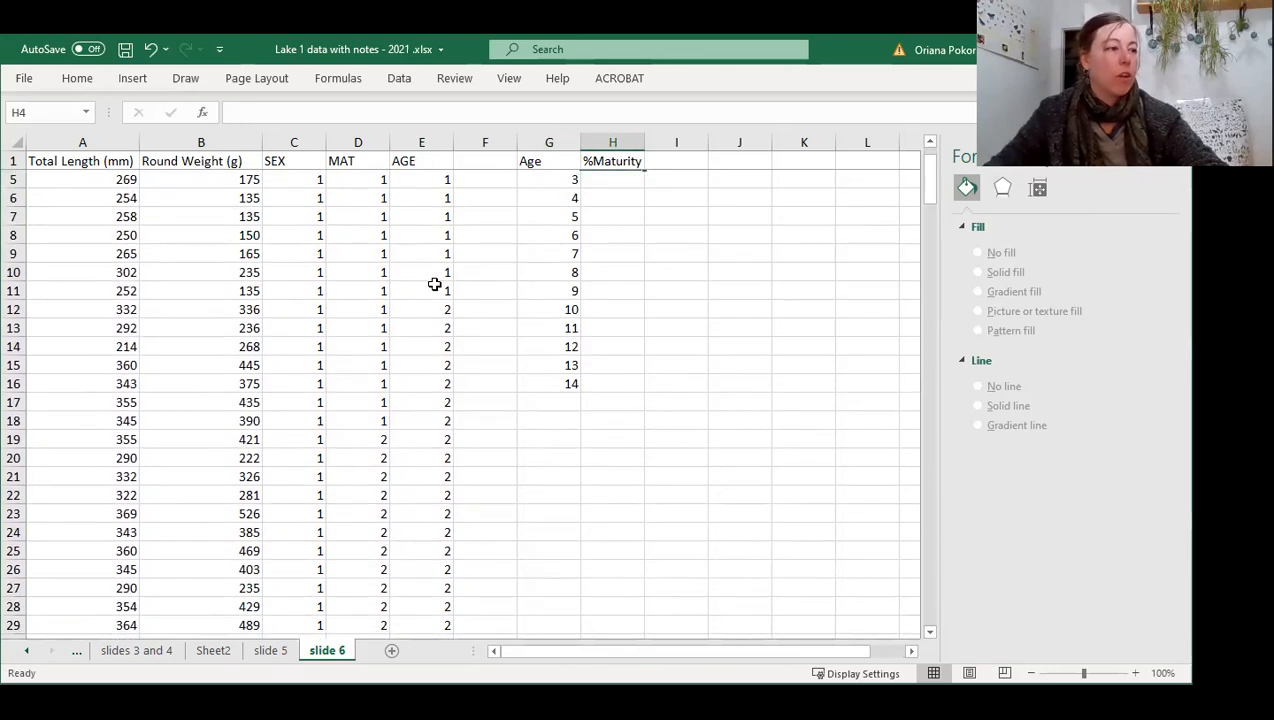
scroll(479, 278, "down", 6)
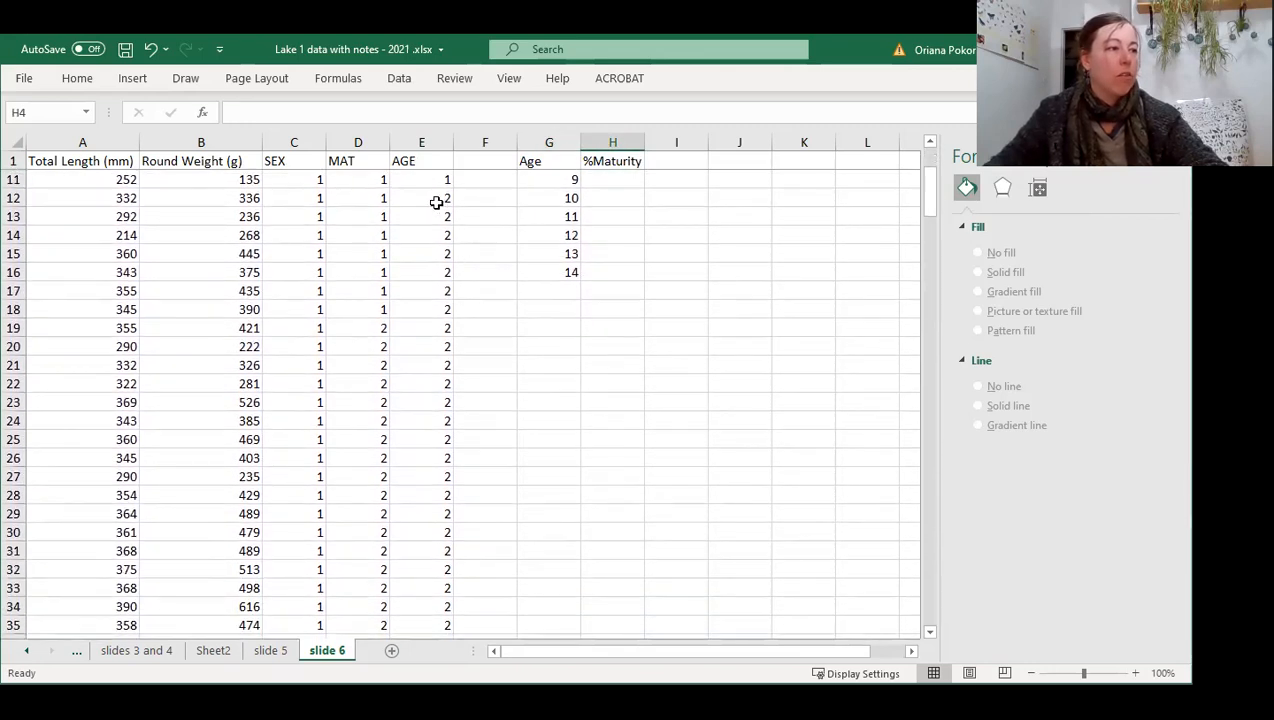
left_click(392, 204)
left_click_drag(392, 204, 357, 309)
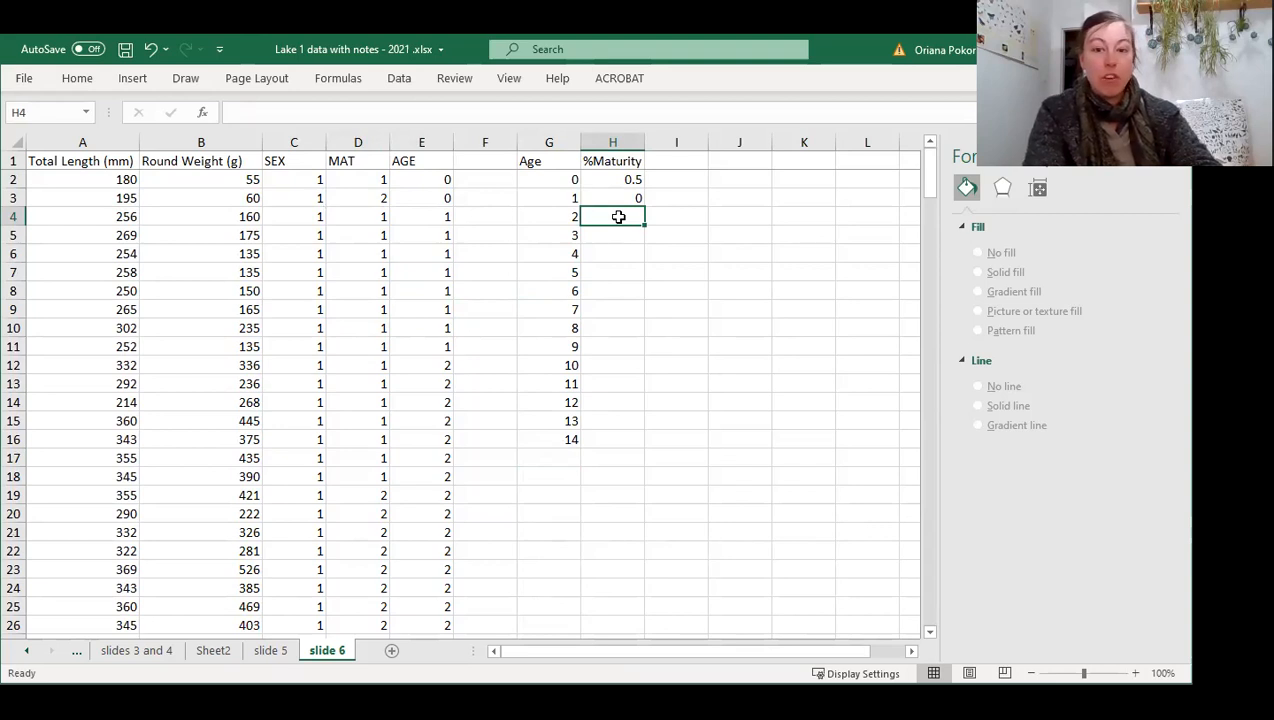
type("=")
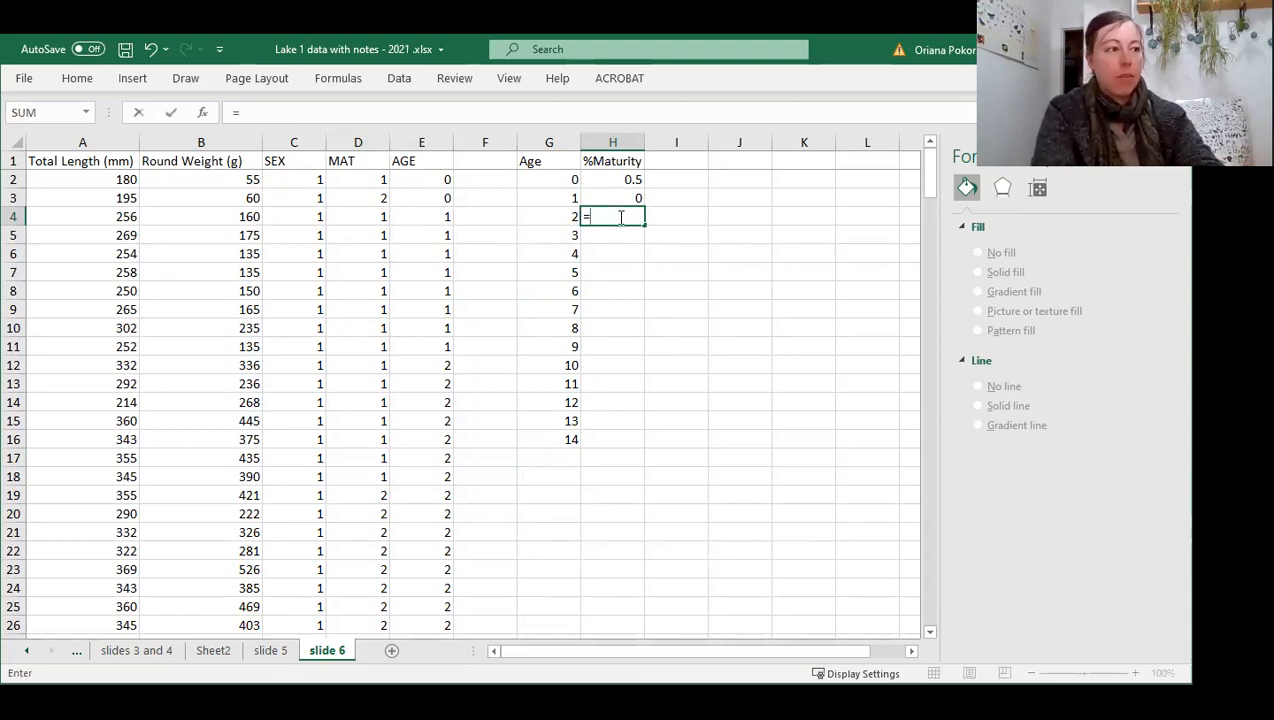
type("count")
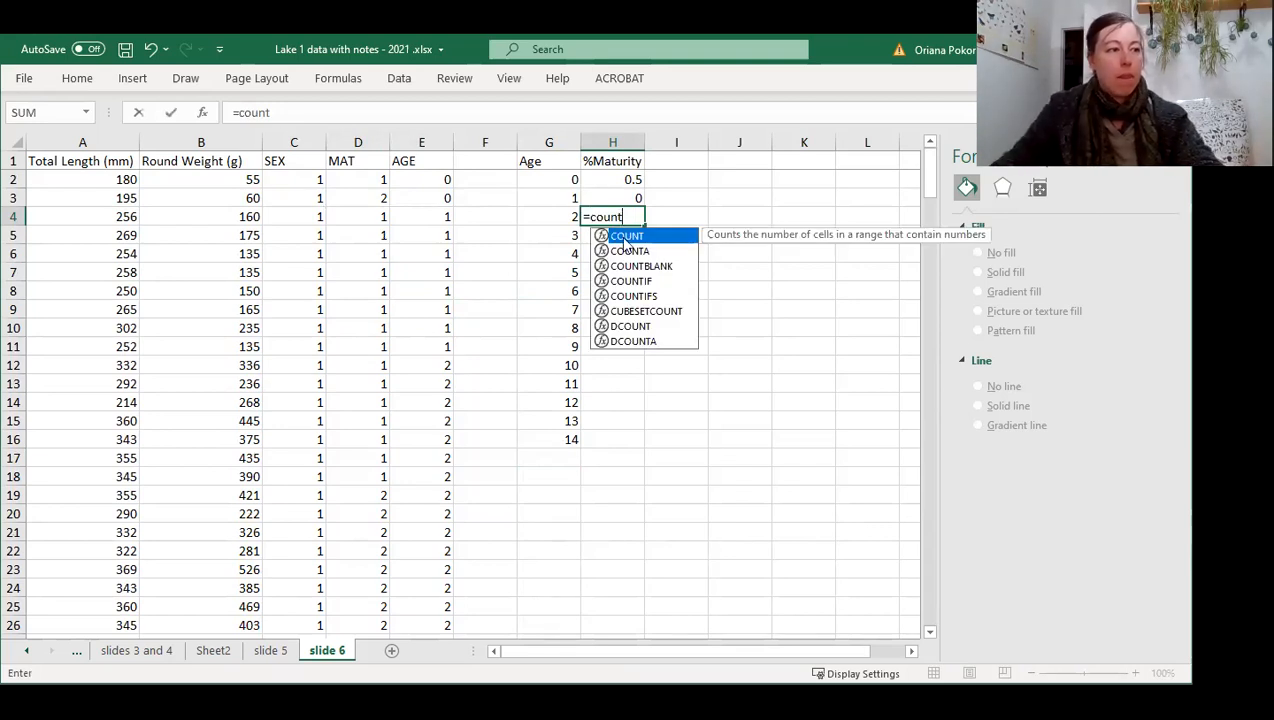
double_click(624, 238)
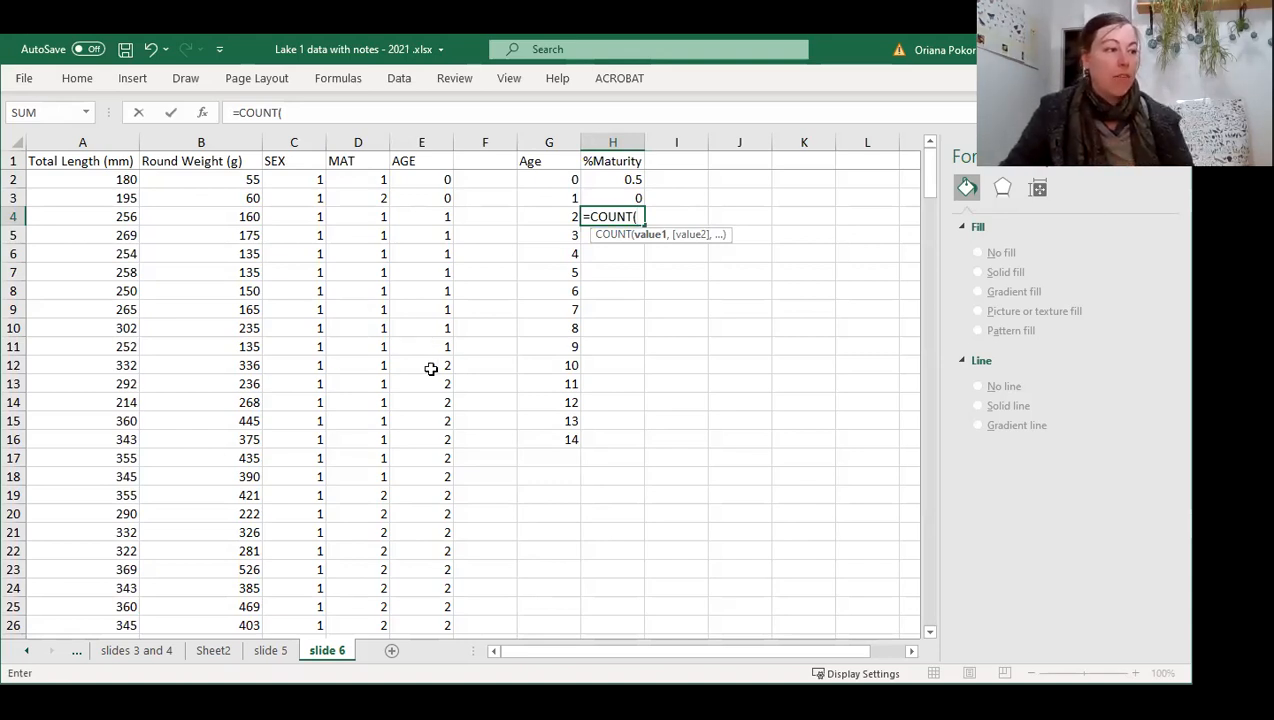
scroll(437, 372, "down", 3)
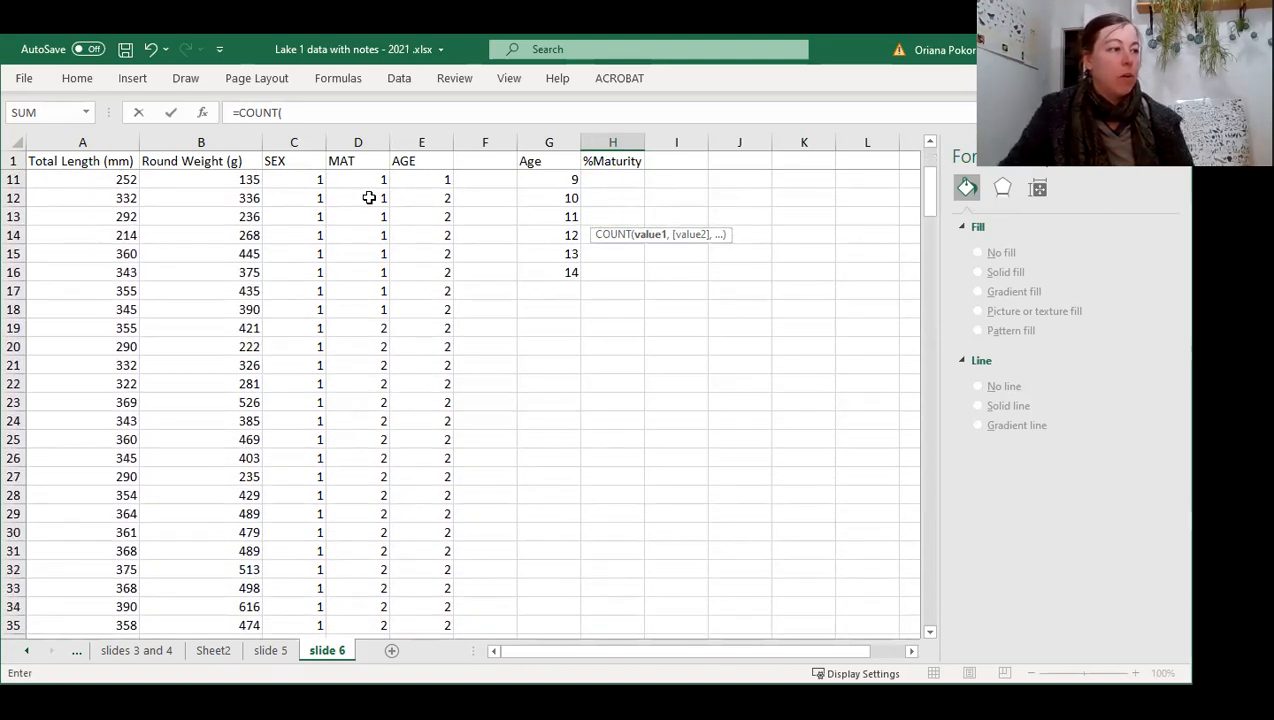
left_click(373, 328)
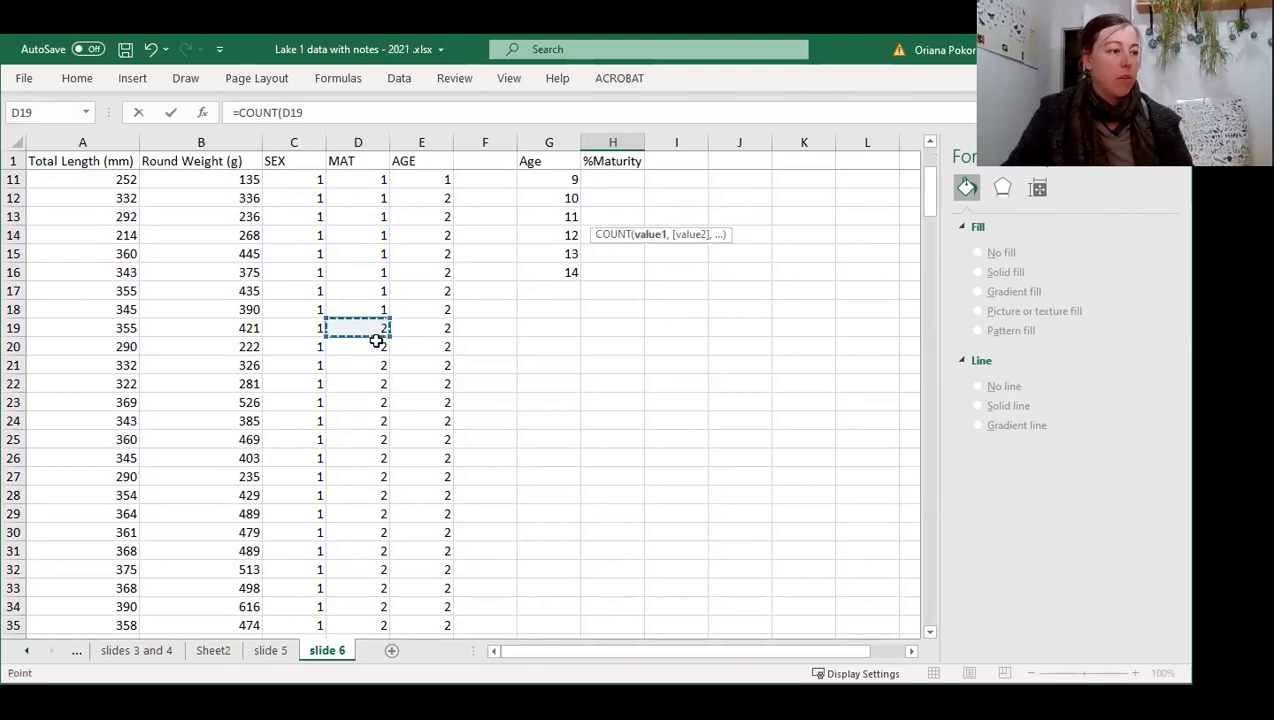
left_click_drag(372, 648, 381, 532)
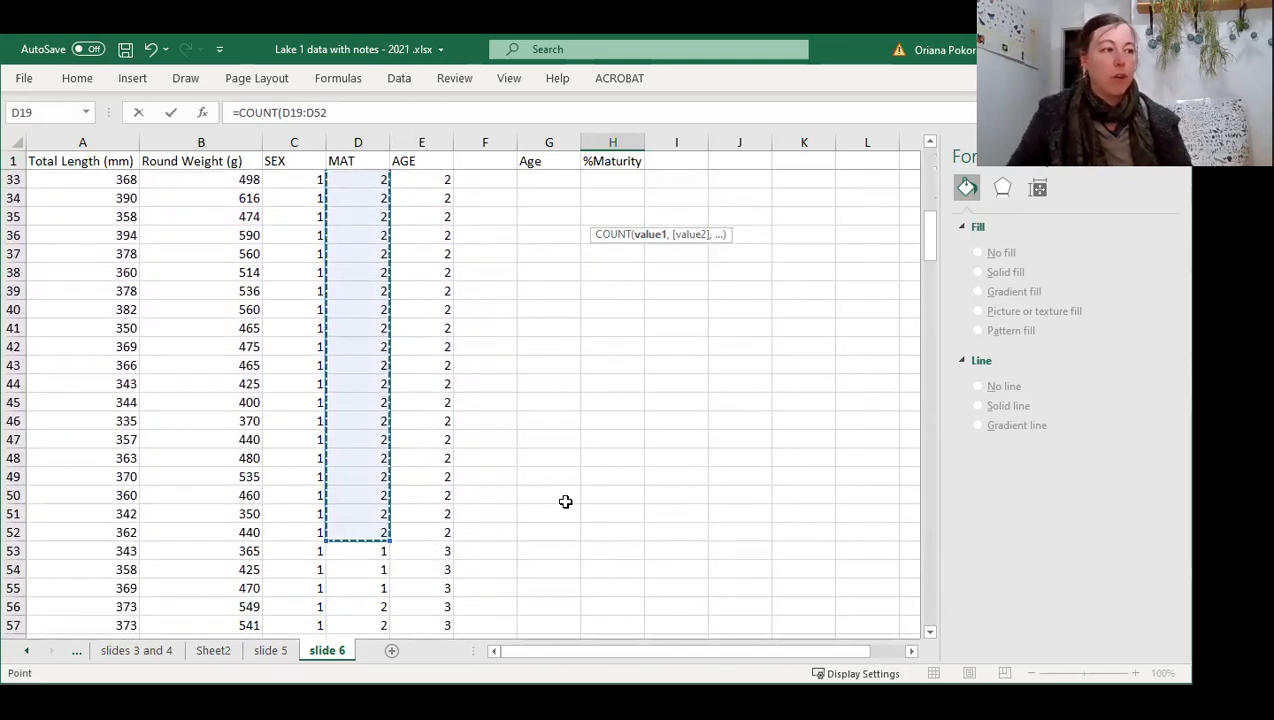
Complete the H4 formula by dividing by a COUNT of all age 2 fish, giving =COUNT(D19:D52)/COUNT(E12:E52)
left_click(364, 112)
type(")/")
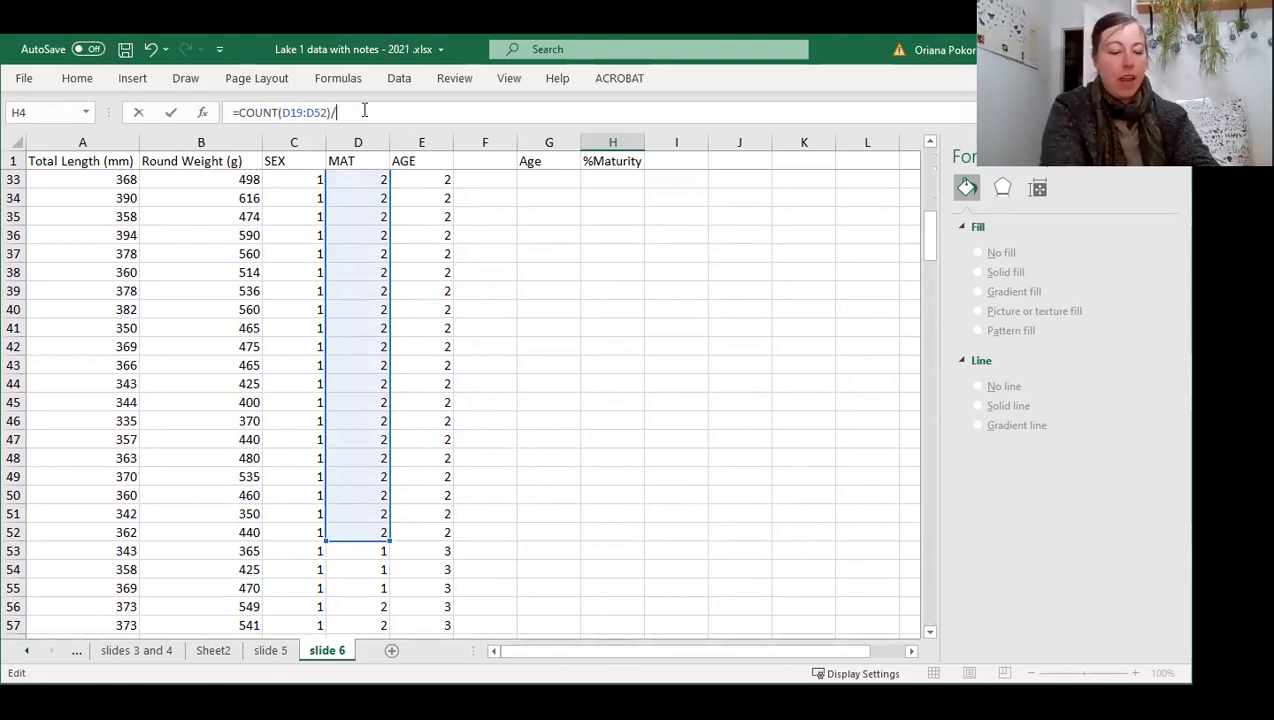
type("count")
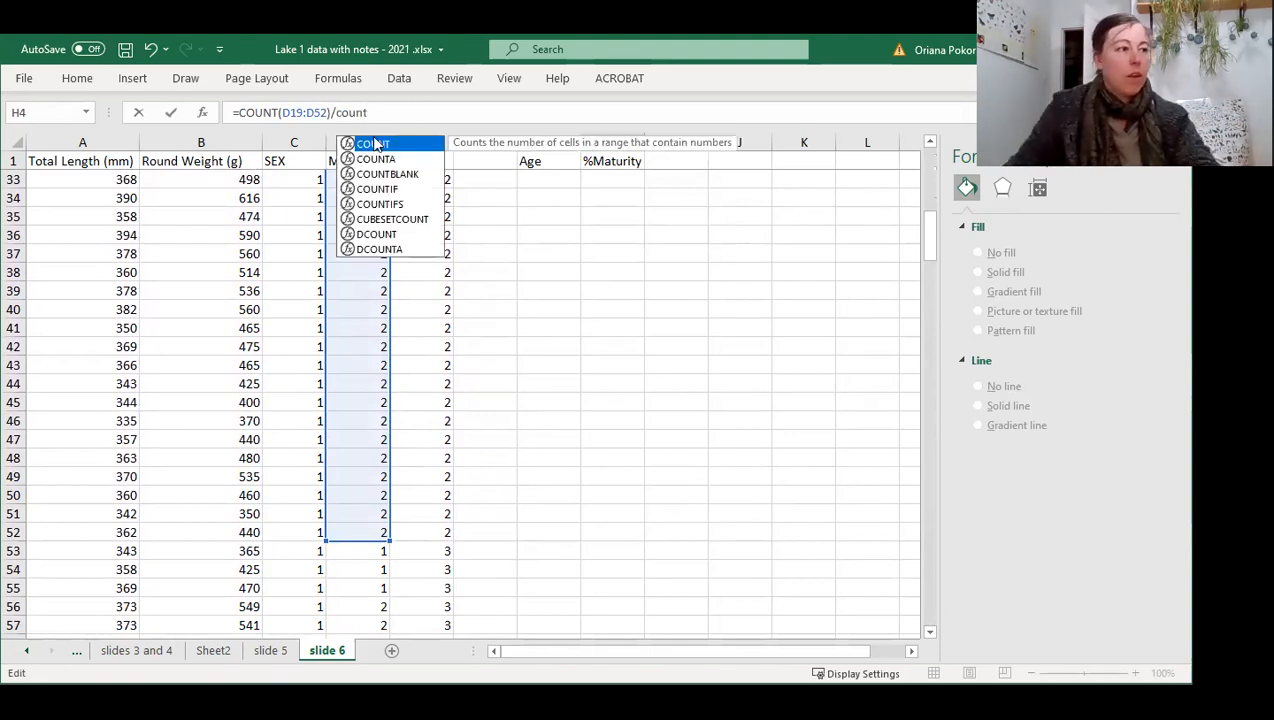
double_click(373, 145)
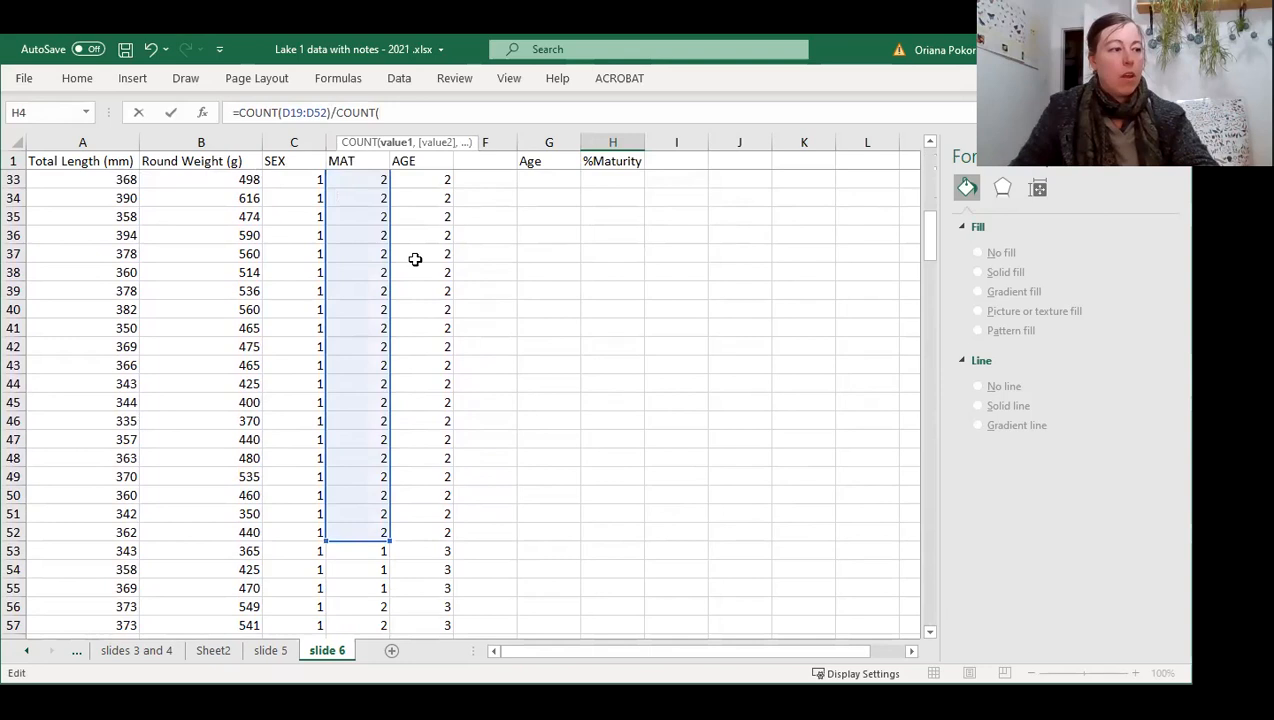
left_click(434, 532)
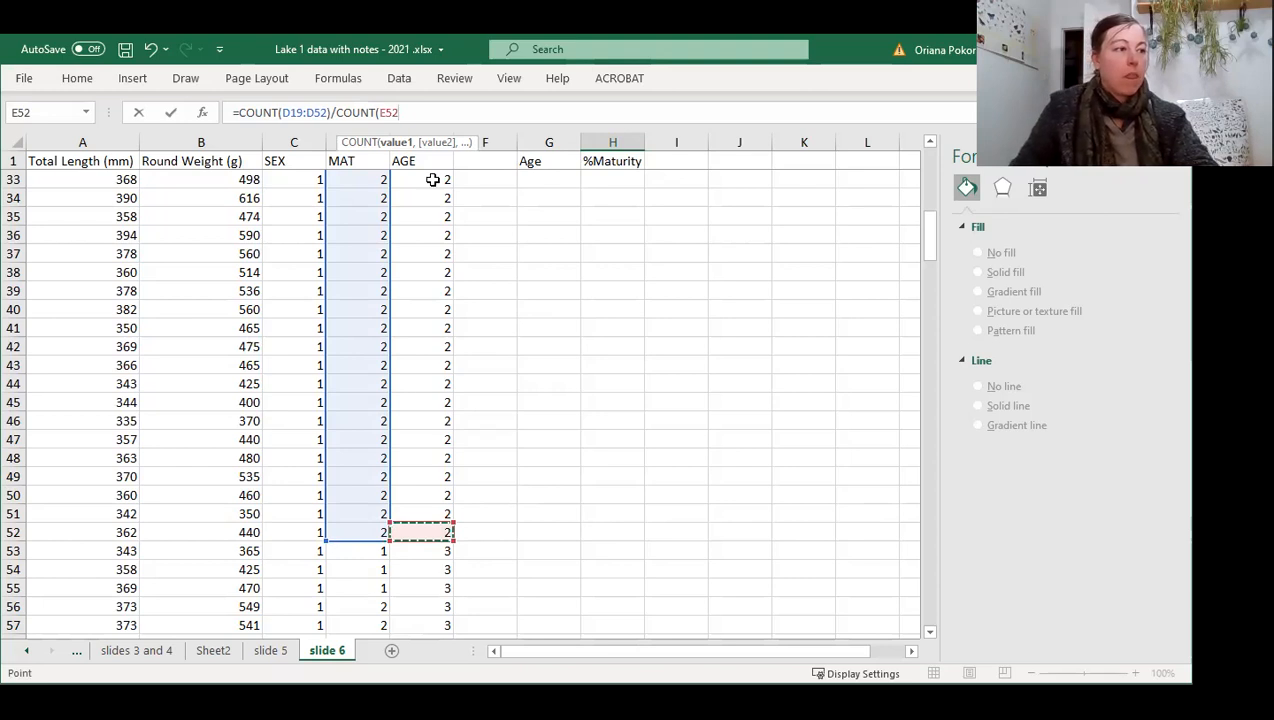
left_click_drag(434, 147, 427, 242)
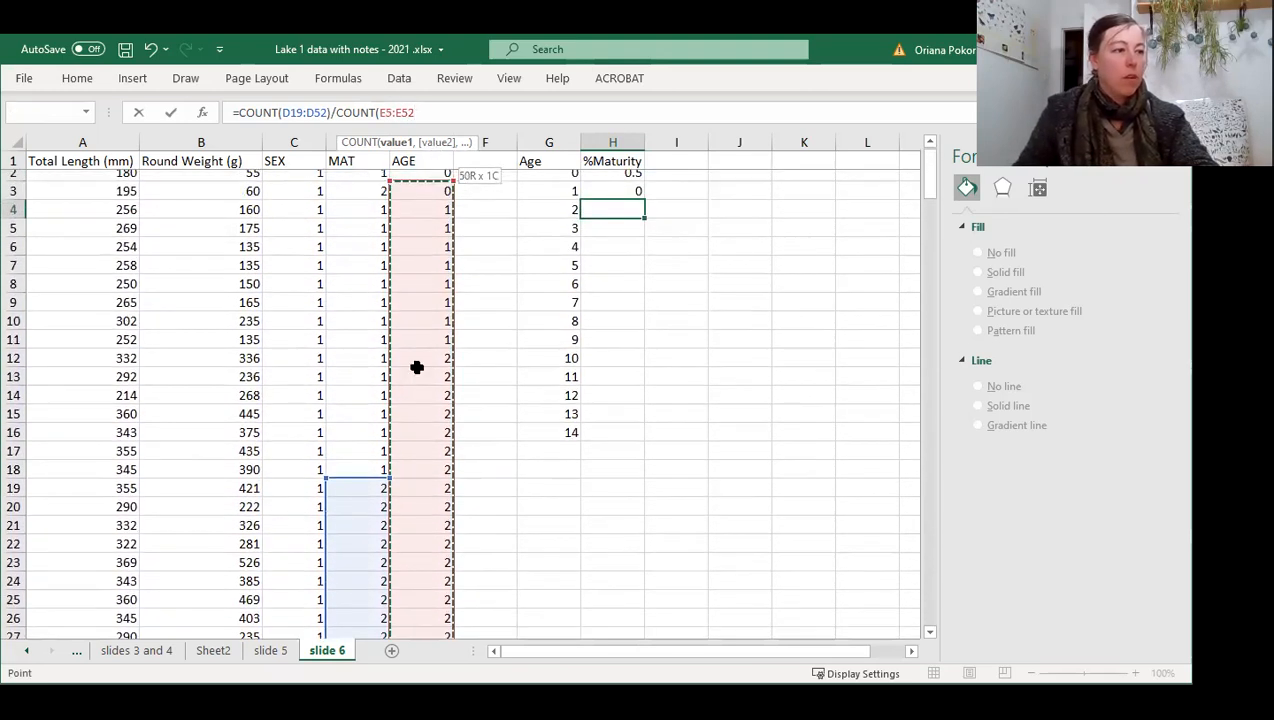
left_click_drag(417, 367, 418, 364)
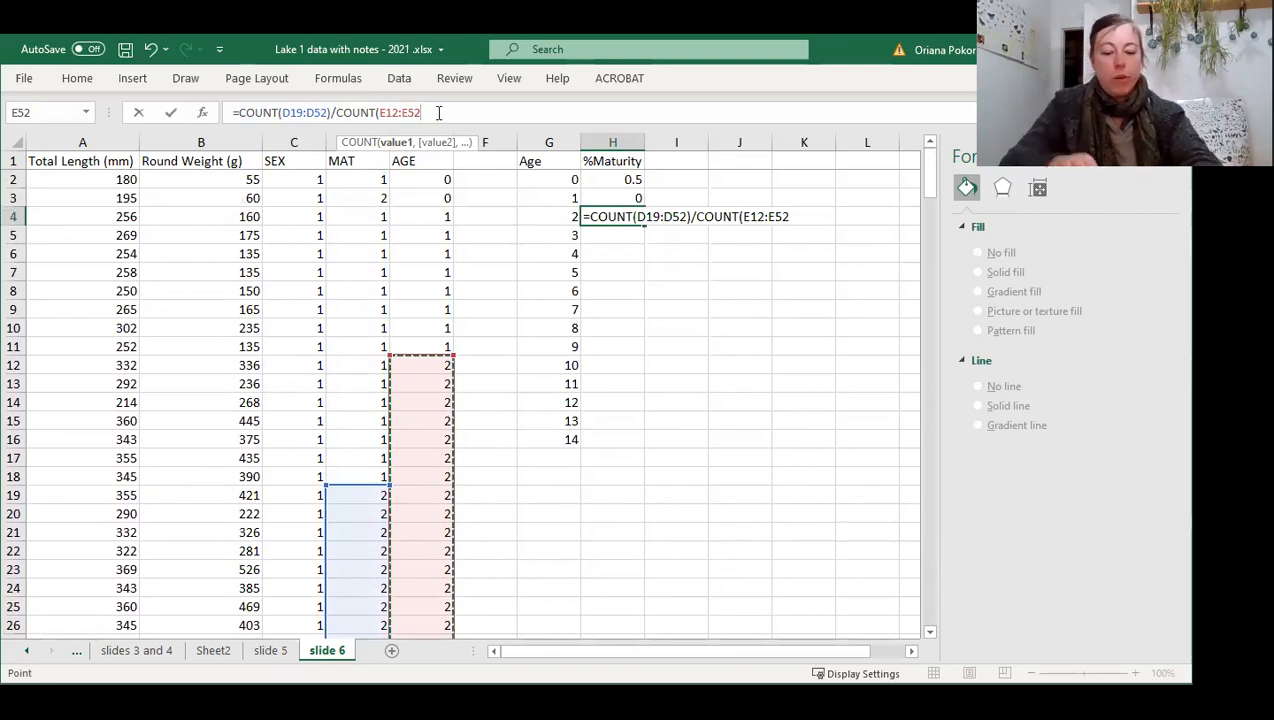
type(")")
key("Return")
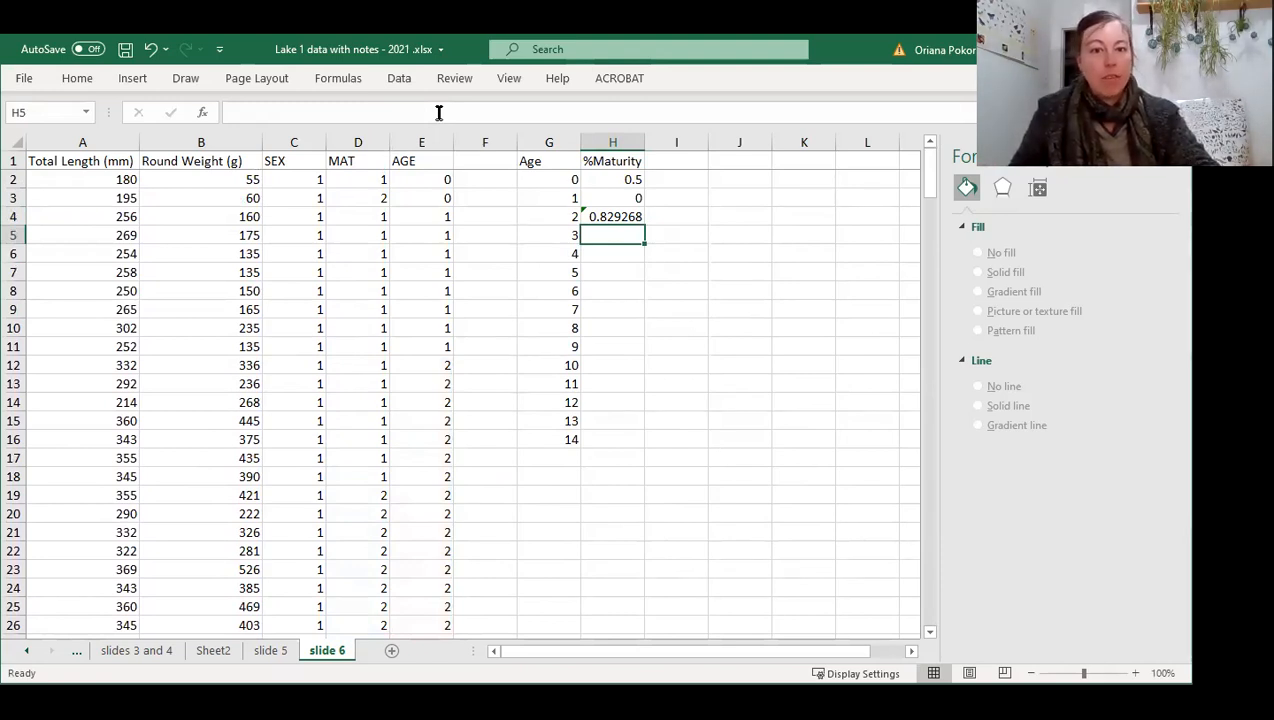
Begin the age 3 %Maturity formula in H5 with a COUNT of the age 3 fish with MAT 2, D56:D70
left_click(247, 105)
type("=")
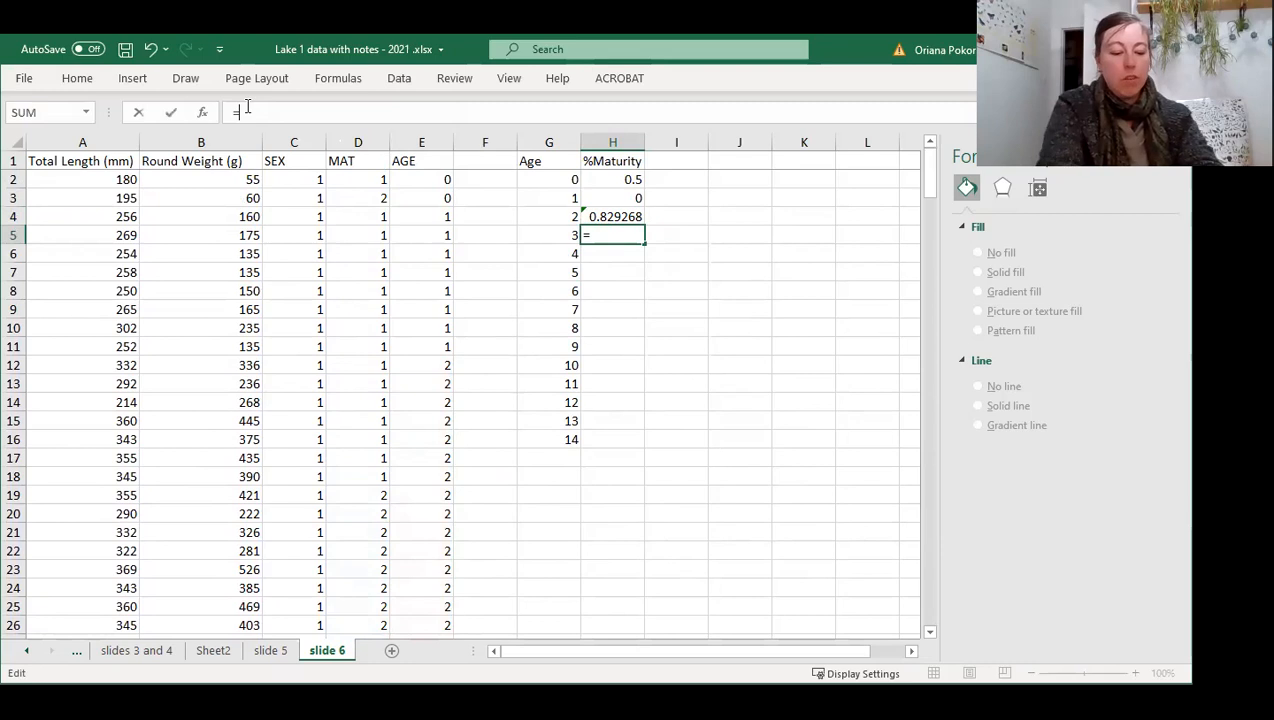
type("count")
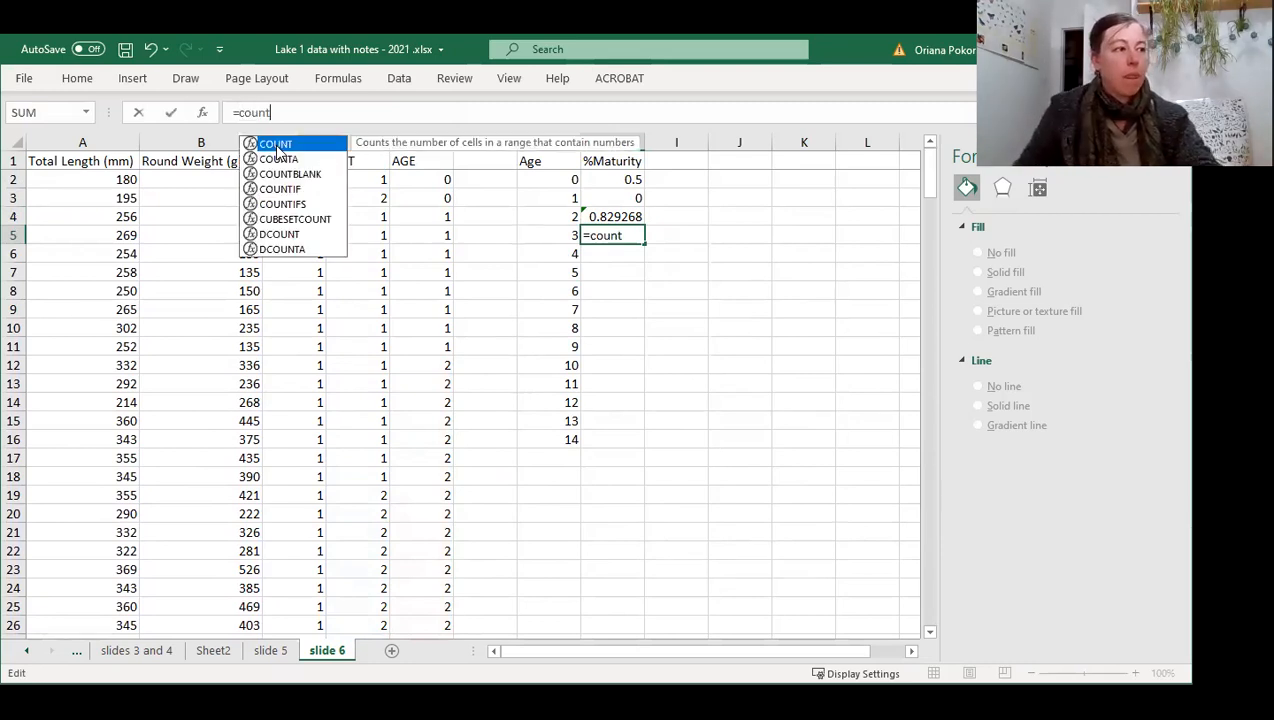
double_click(276, 145)
scroll(331, 230, "down", 7)
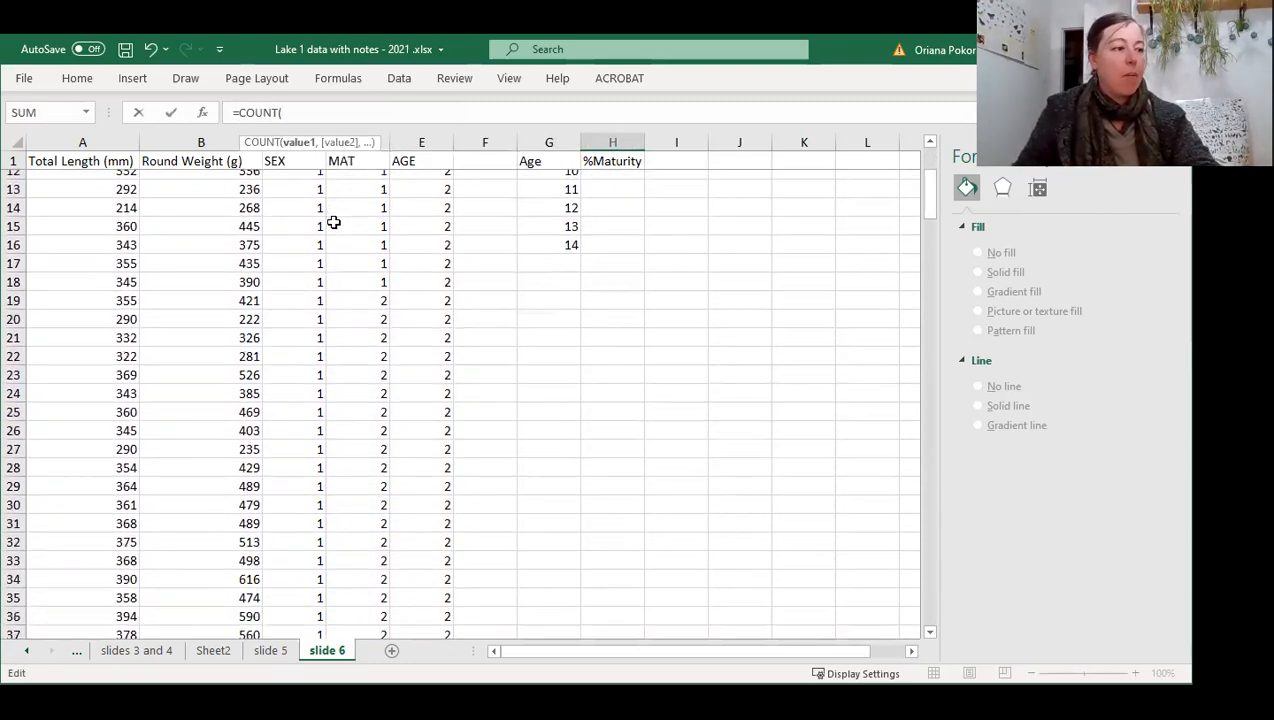
scroll(331, 230, "down", 9)
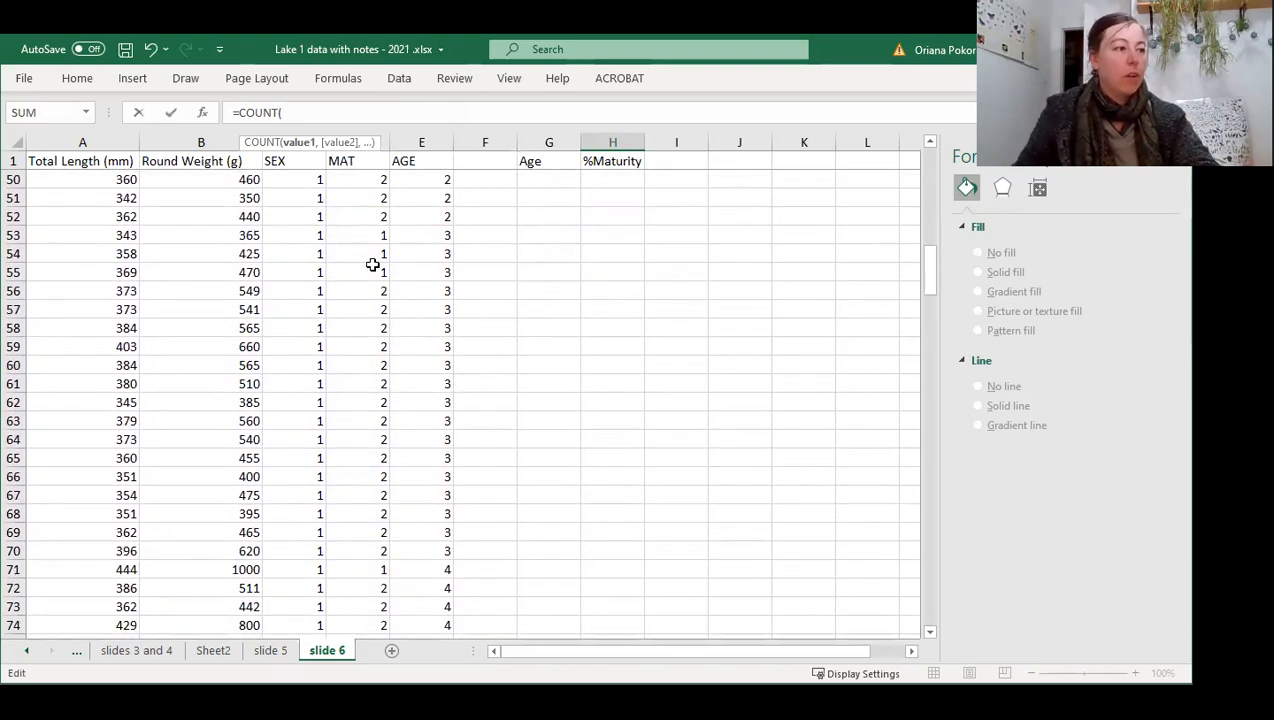
left_click_drag(369, 288, 372, 549)
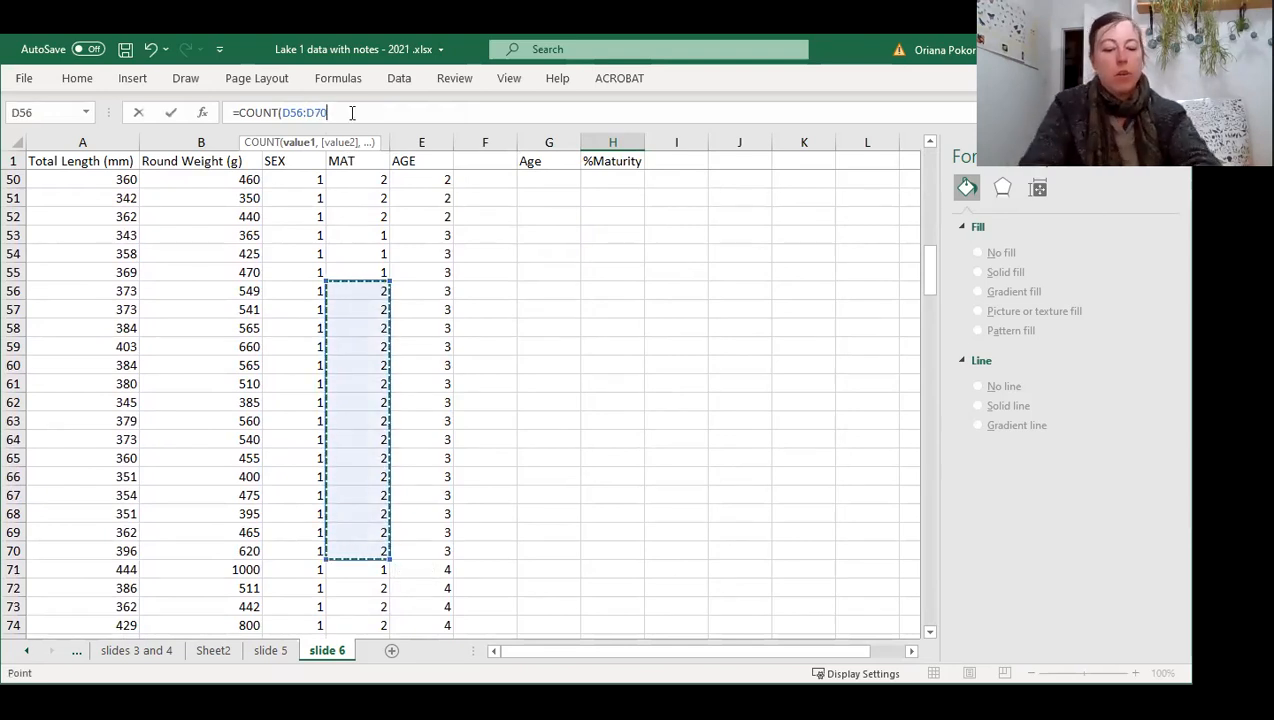
Complete the H5 formula by dividing by a COUNT of all age 3 fish, giving =COUNT(D56:D70)/COUNT(E53:E70)
type(")/")
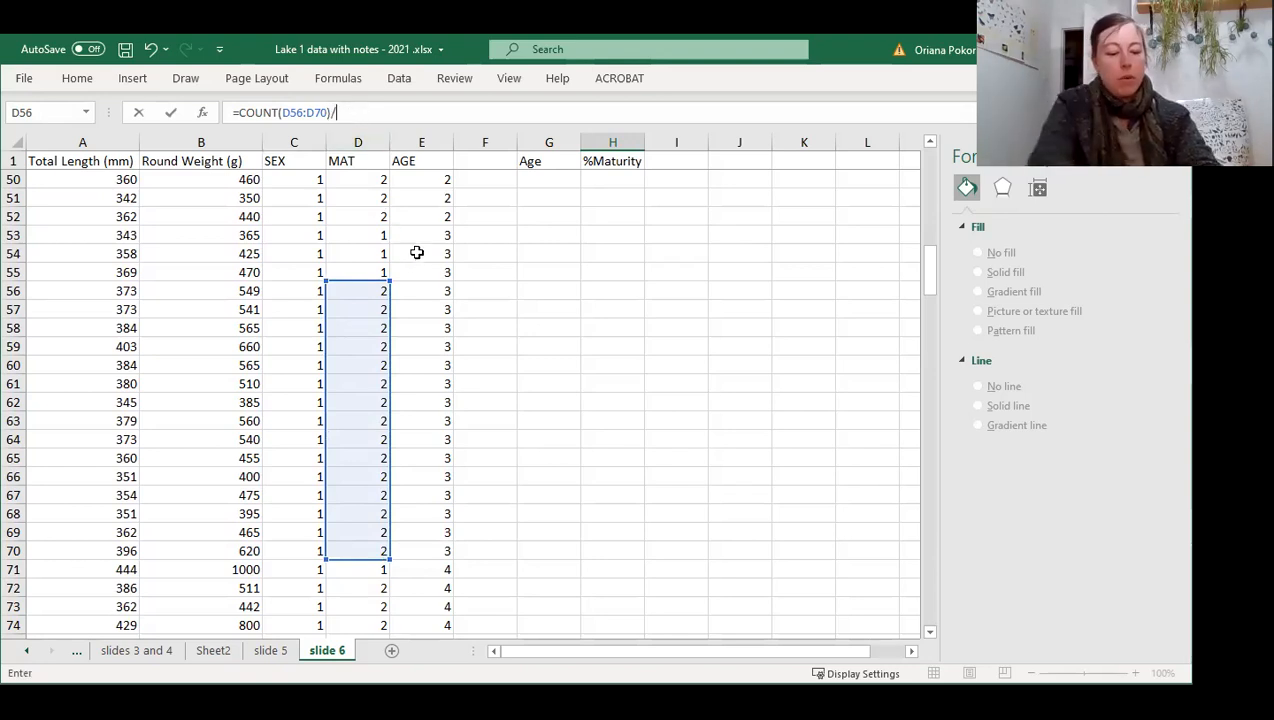
type("count")
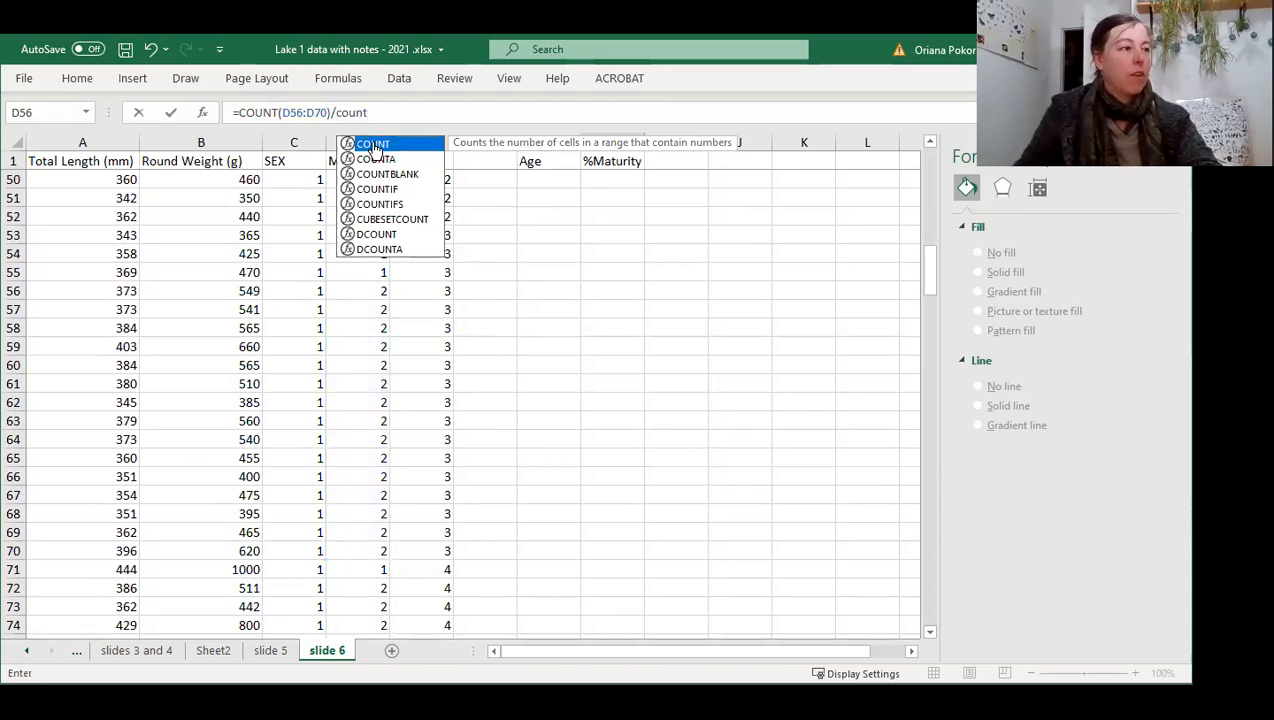
double_click(372, 146)
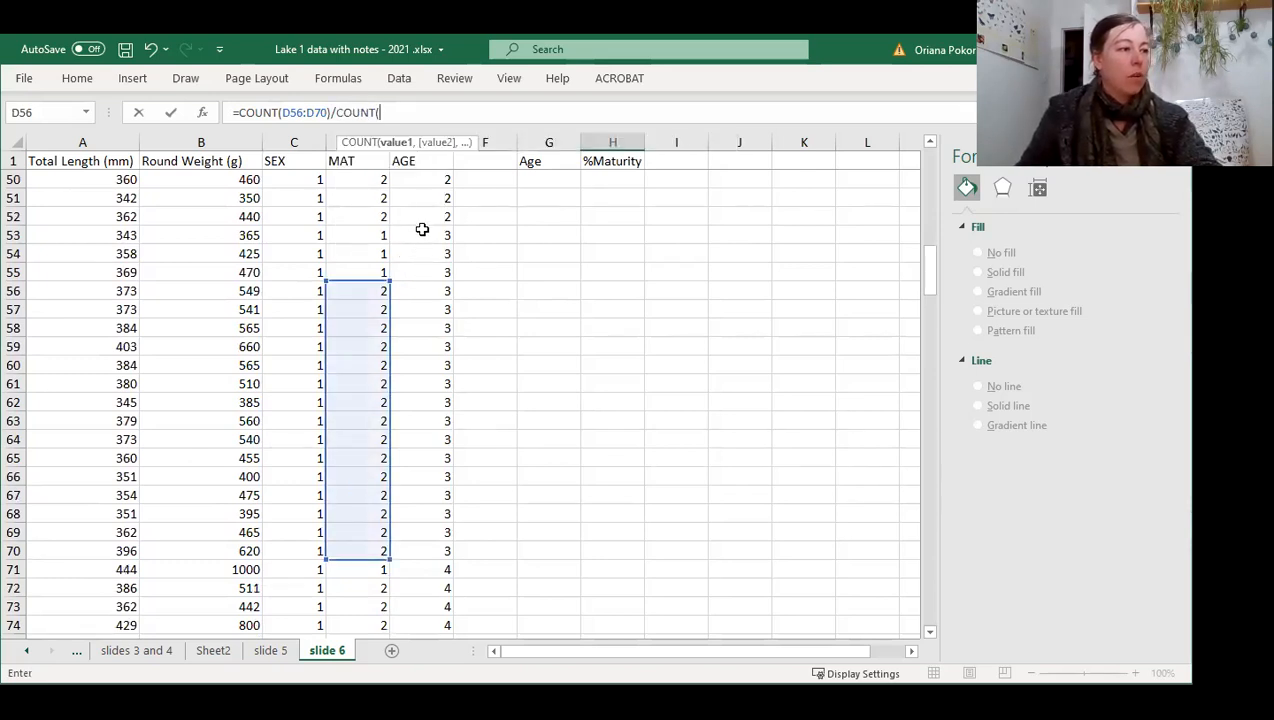
left_click(422, 230)
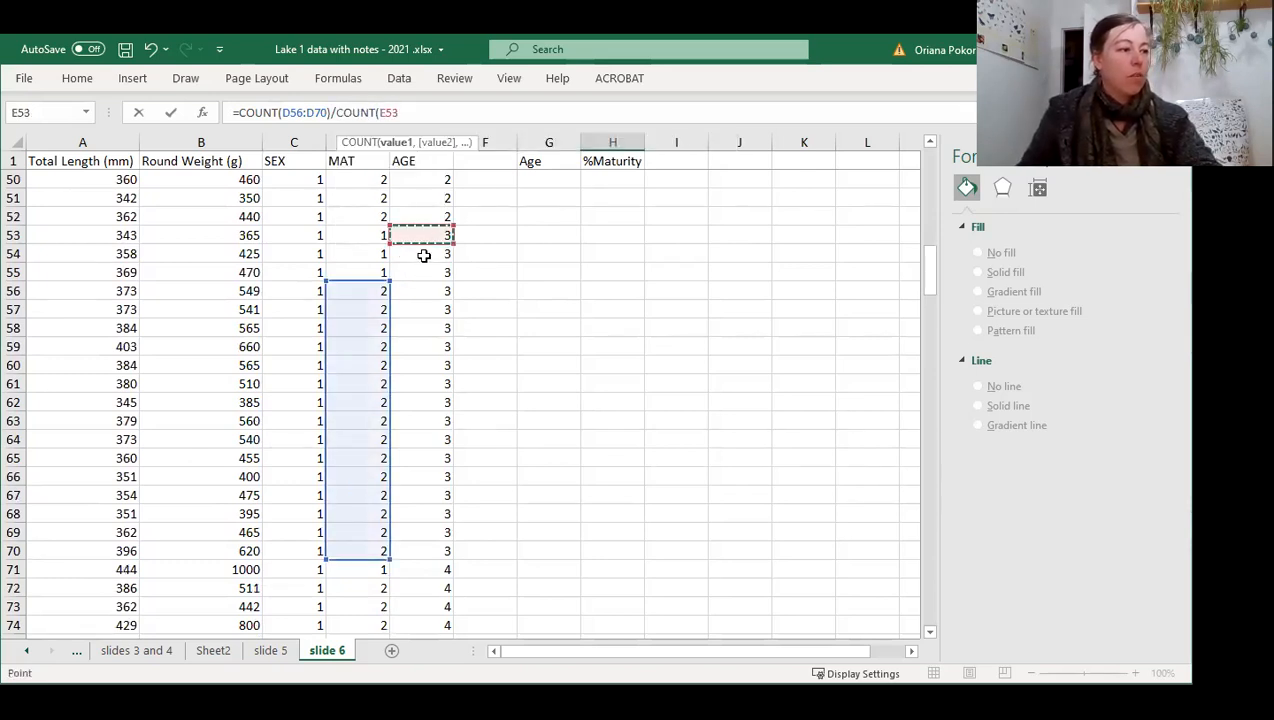
left_click(425, 555, "shift")
type(")")
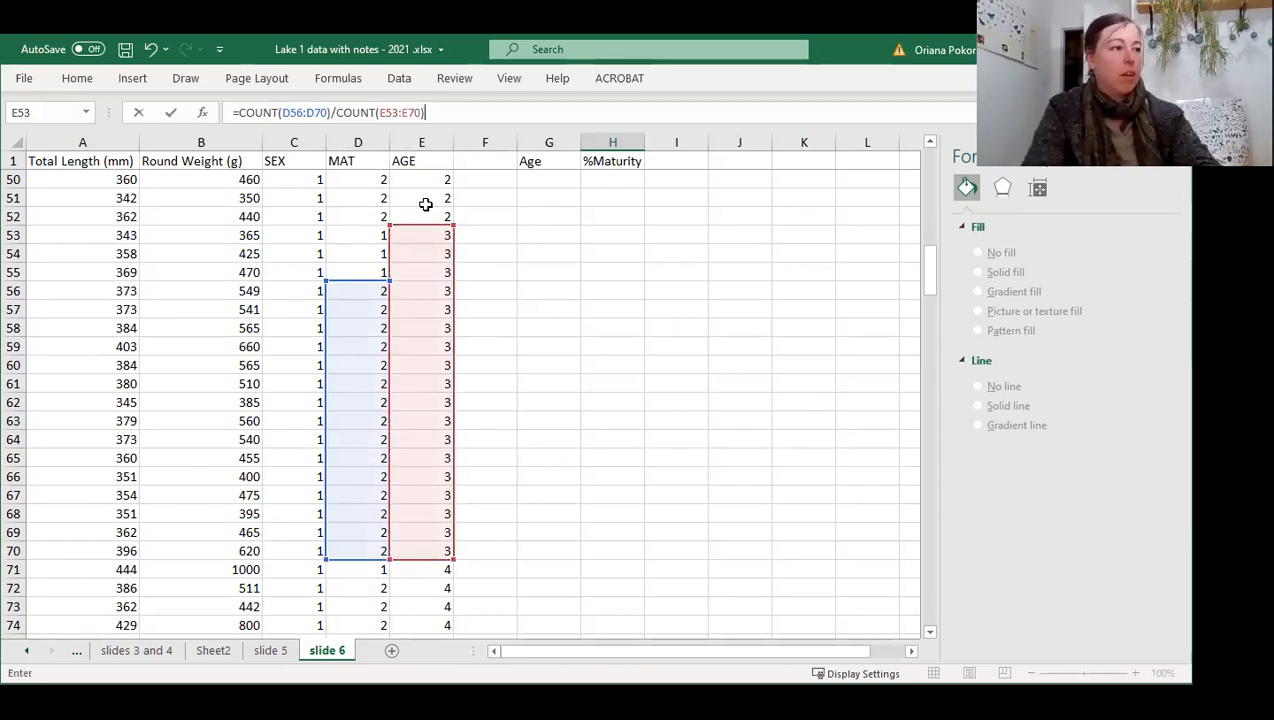
key("Return")
Begin the age 4 %Maturity formula in H6 with a COUNT of the age 4 fish with MAT 2, D72:D92
scroll(583, 285, "up", 2)
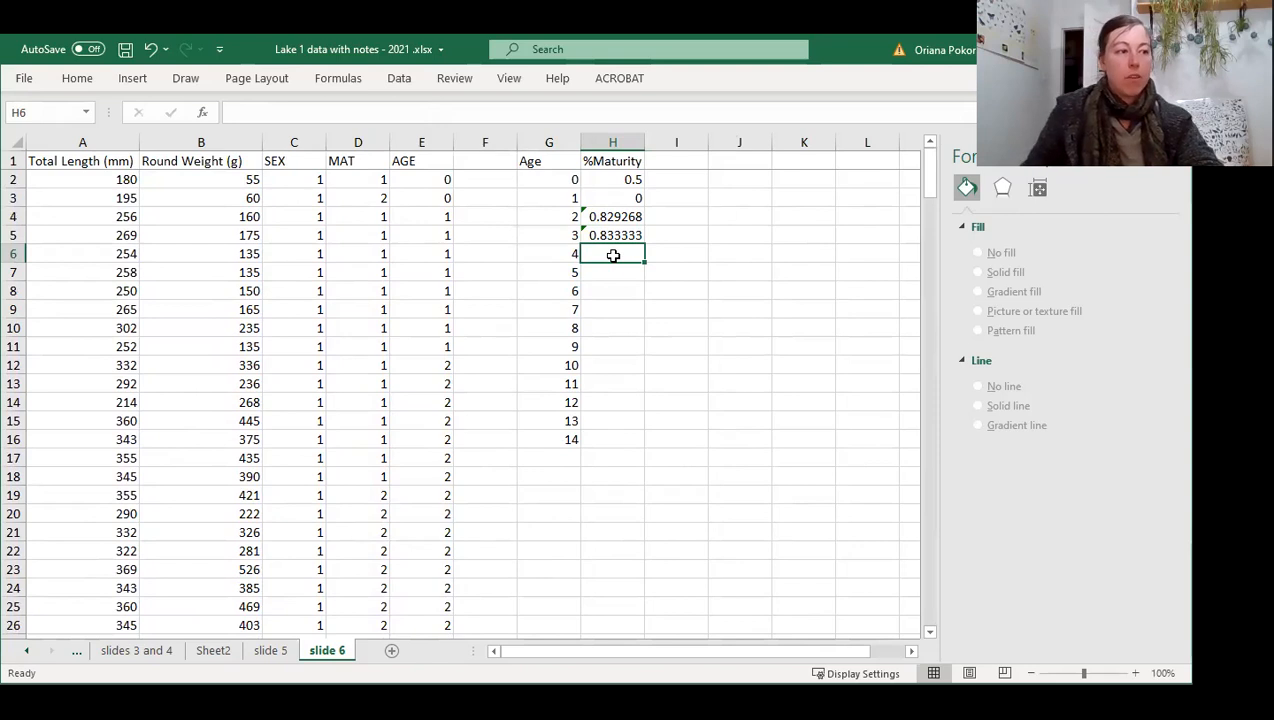
type("=")
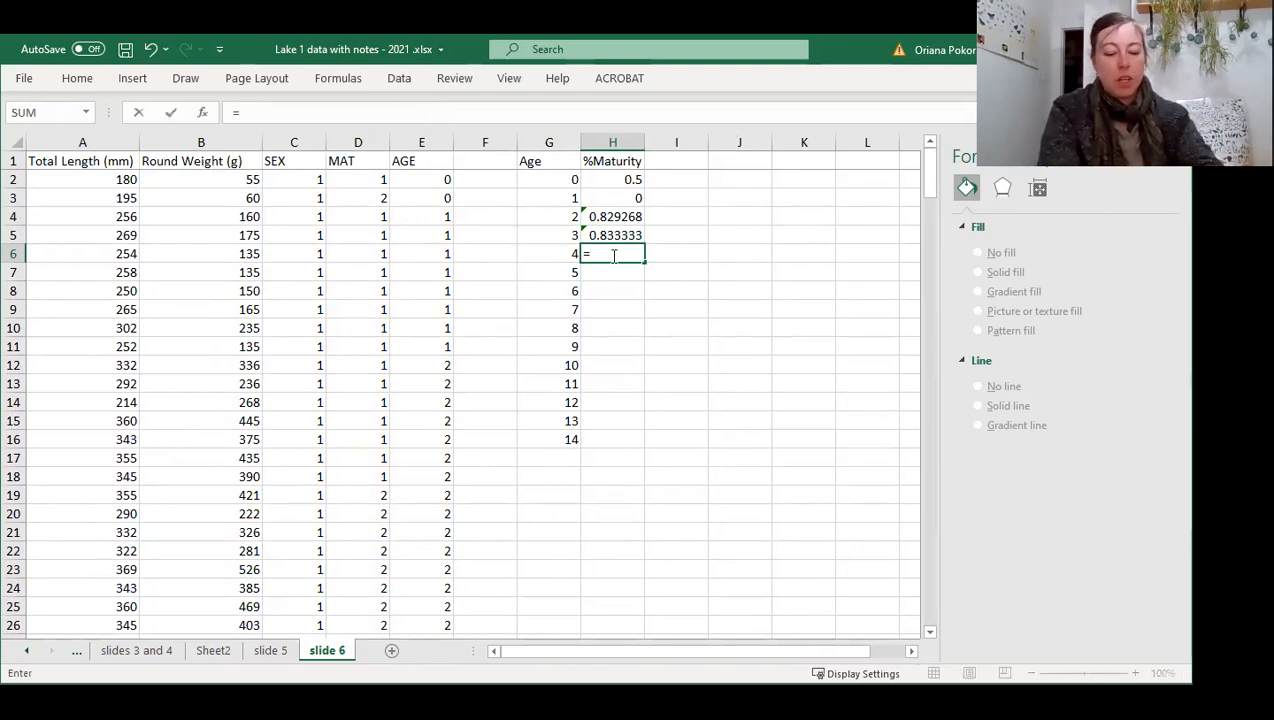
type("count")
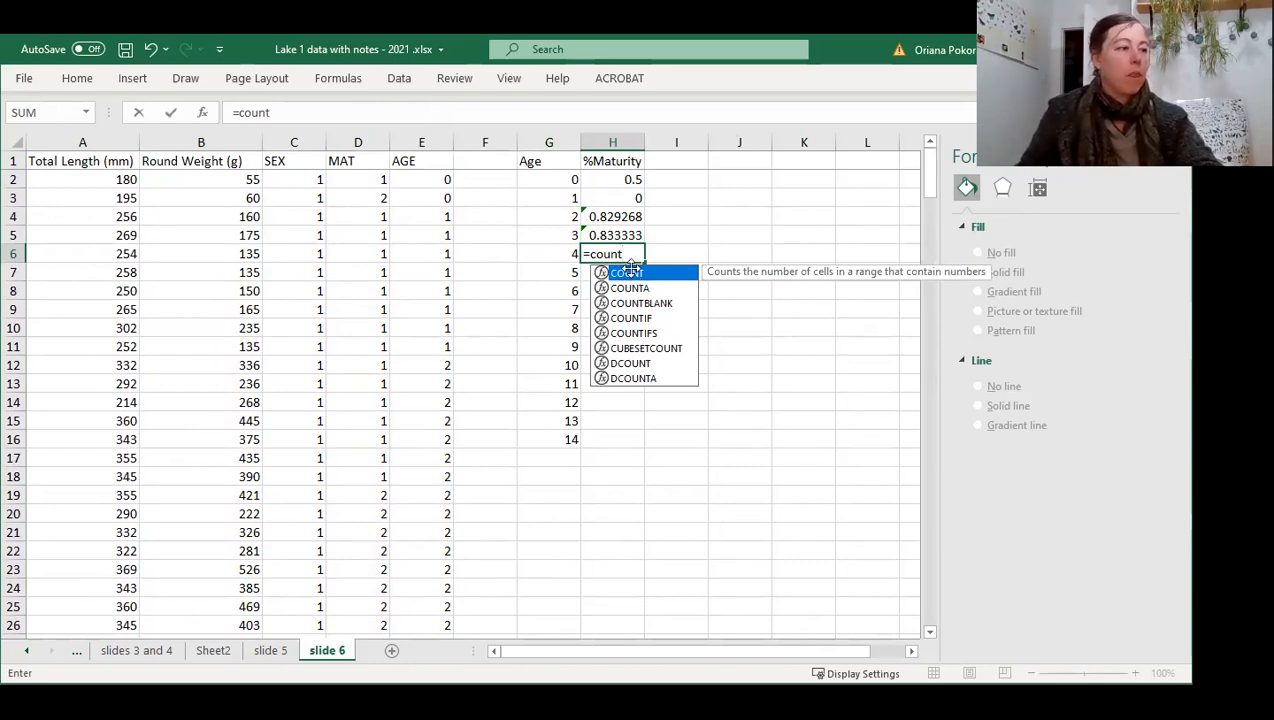
double_click(628, 270)
scroll(370, 285, "down", 11)
scroll(372, 284, "down", 8)
scroll(372, 284, "down", 3)
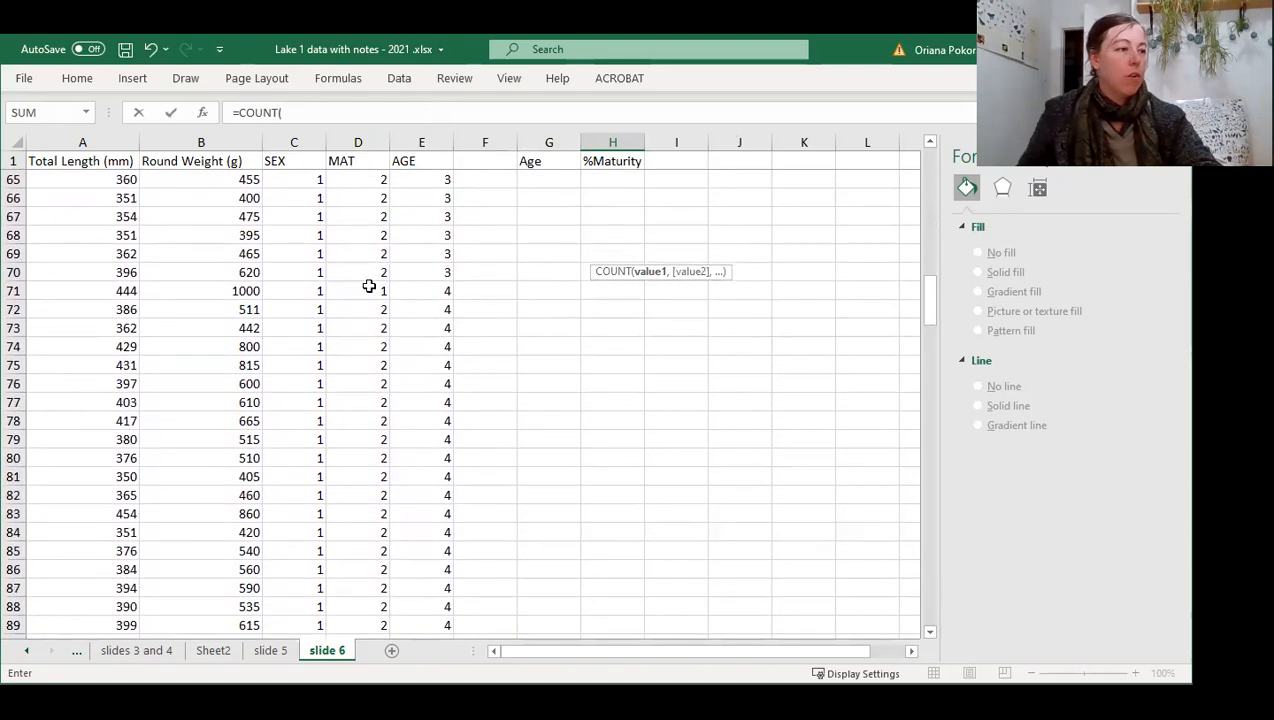
left_click(369, 286)
left_click(377, 308)
left_click_drag(377, 308, 372, 623)
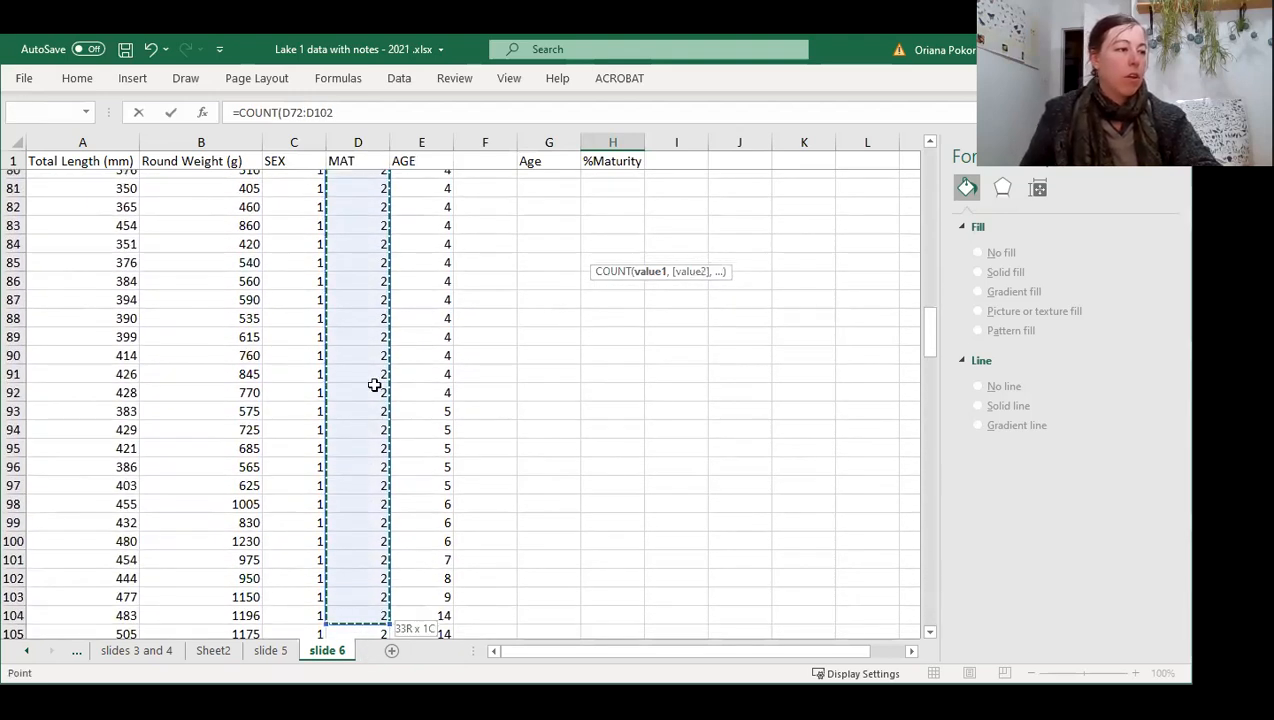
left_click_drag(374, 385, 374, 392)
left_click(339, 112)
type(")")
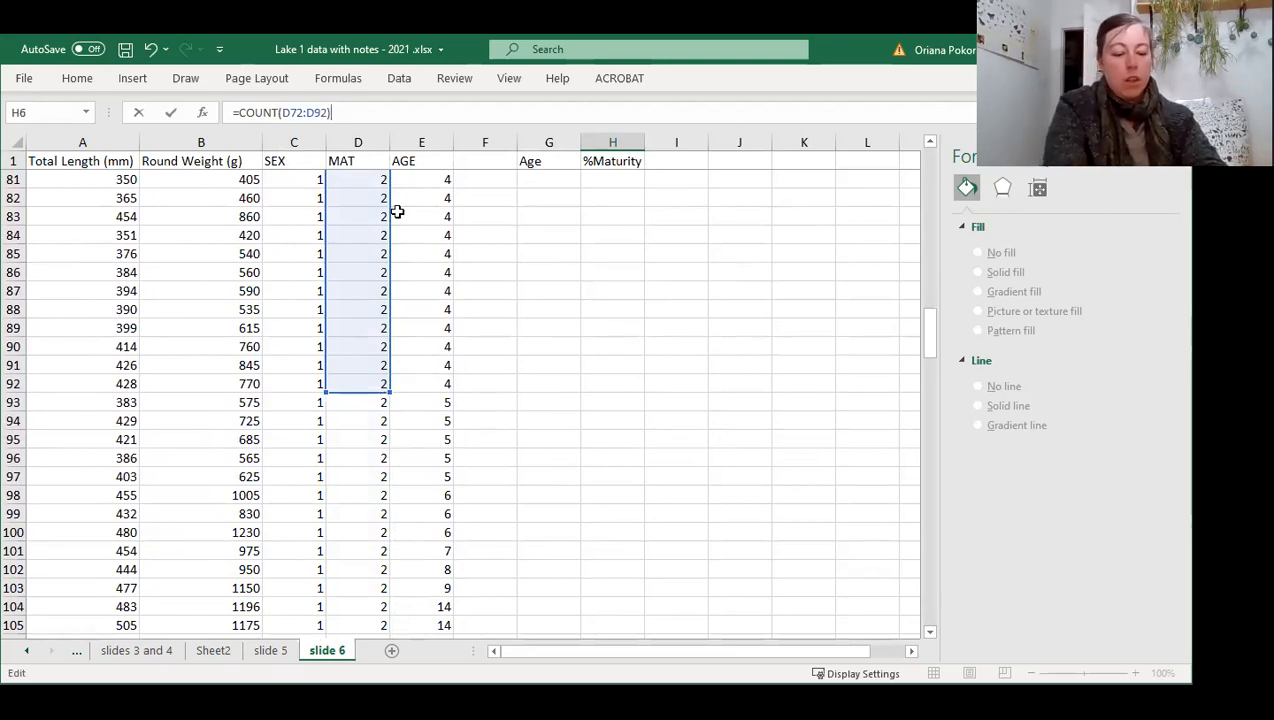
Append a COUNT of all age 4 fish, E71:E92, to the H6 formula
type("count")
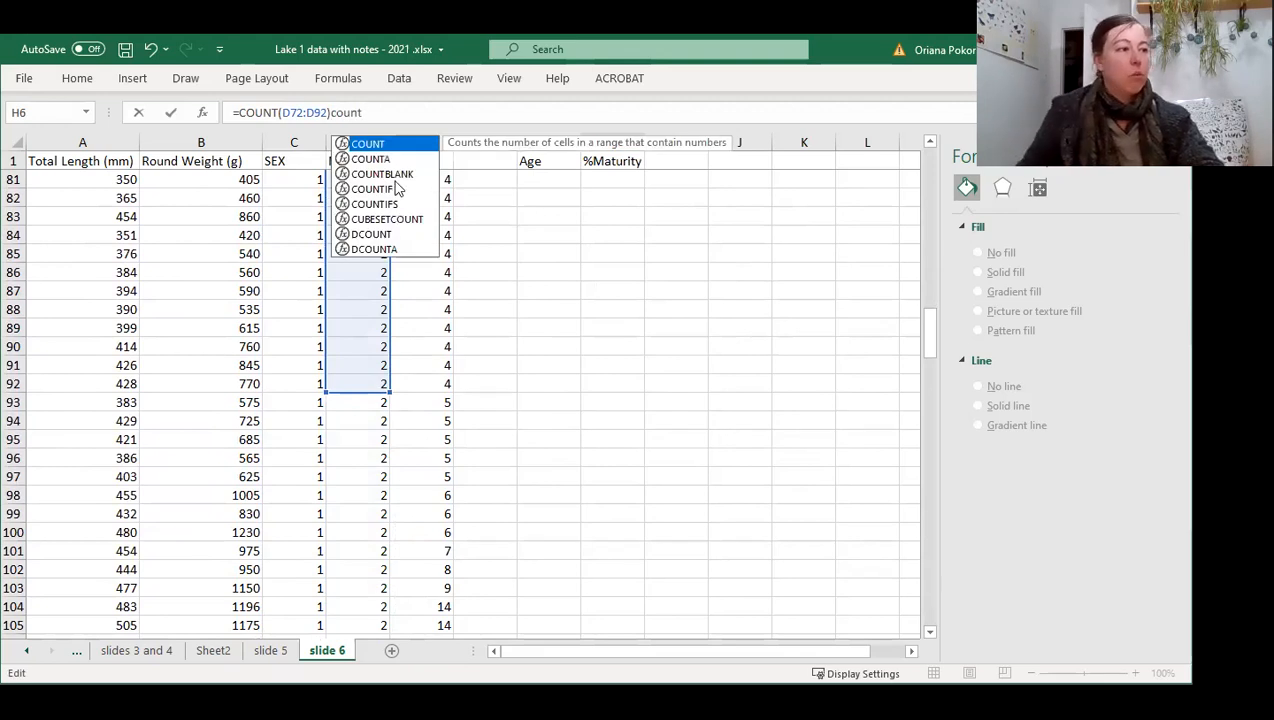
double_click(378, 147)
left_click(430, 378)
mouse_move(441, 163)
left_mouse_down()
mouse_move(443, 135)
mouse_move(442, 173)
left_mouse_up()
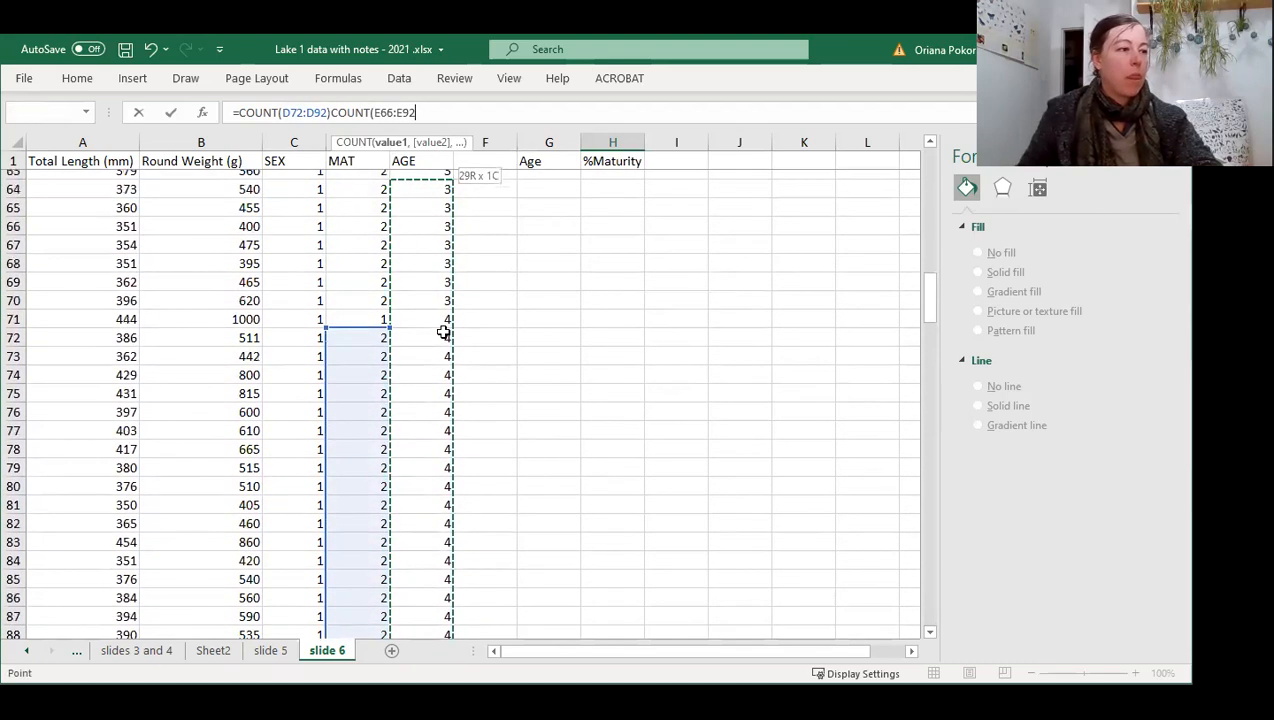
left_click_drag(443, 332, 443, 331)
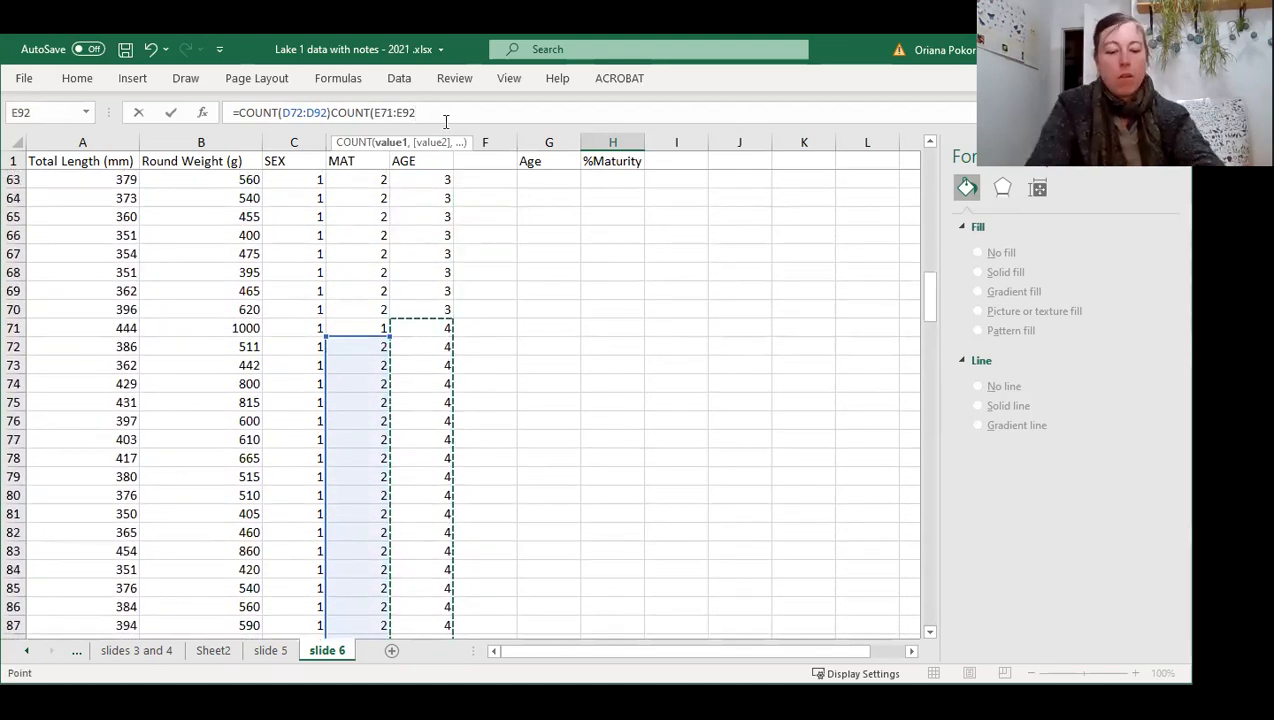
type(")")
Reject the suggested multiplication and insert the missing division sign, making H6 =COUNT(D72:D92)/COUNT(E71:E92)
key("Return")
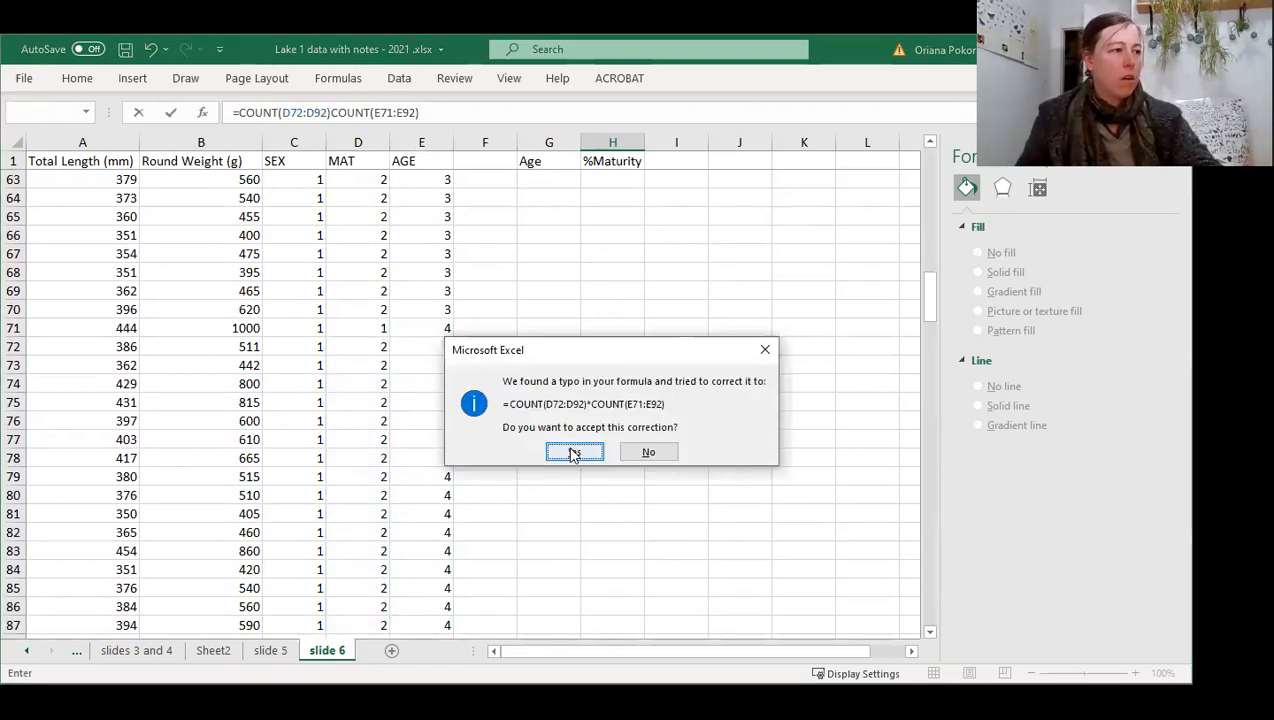
left_click(646, 453)
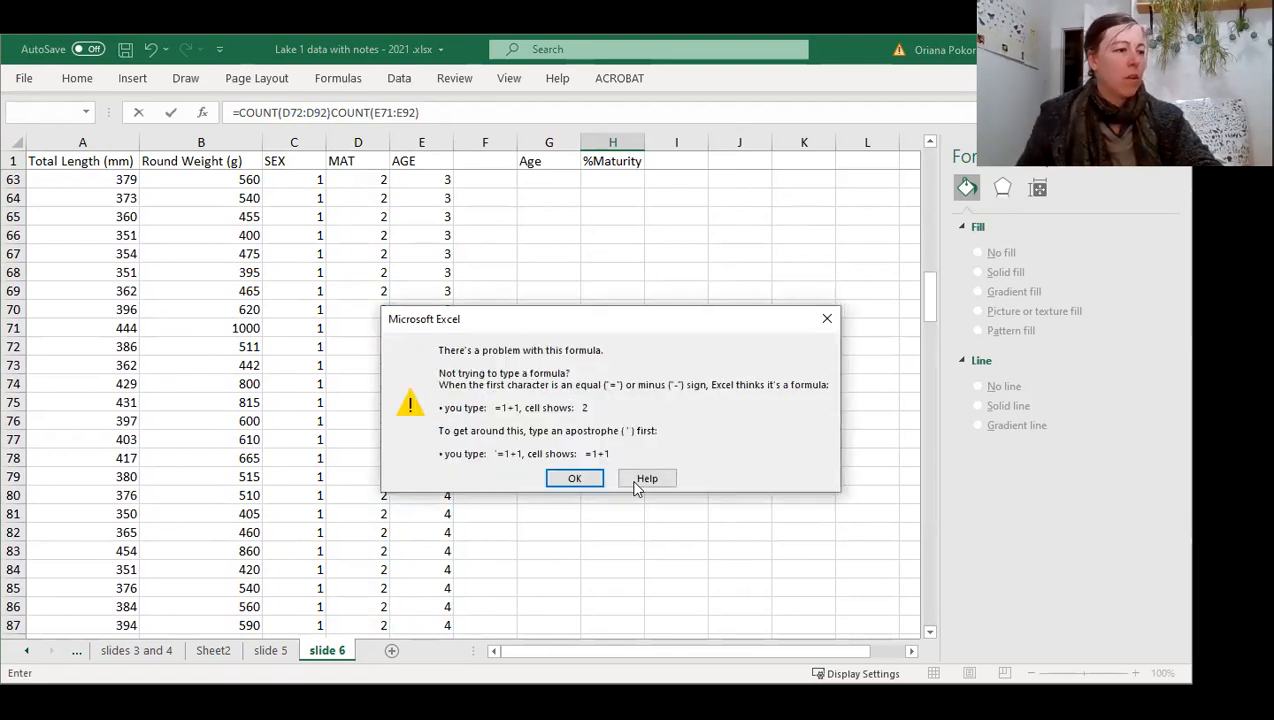
key("Return")
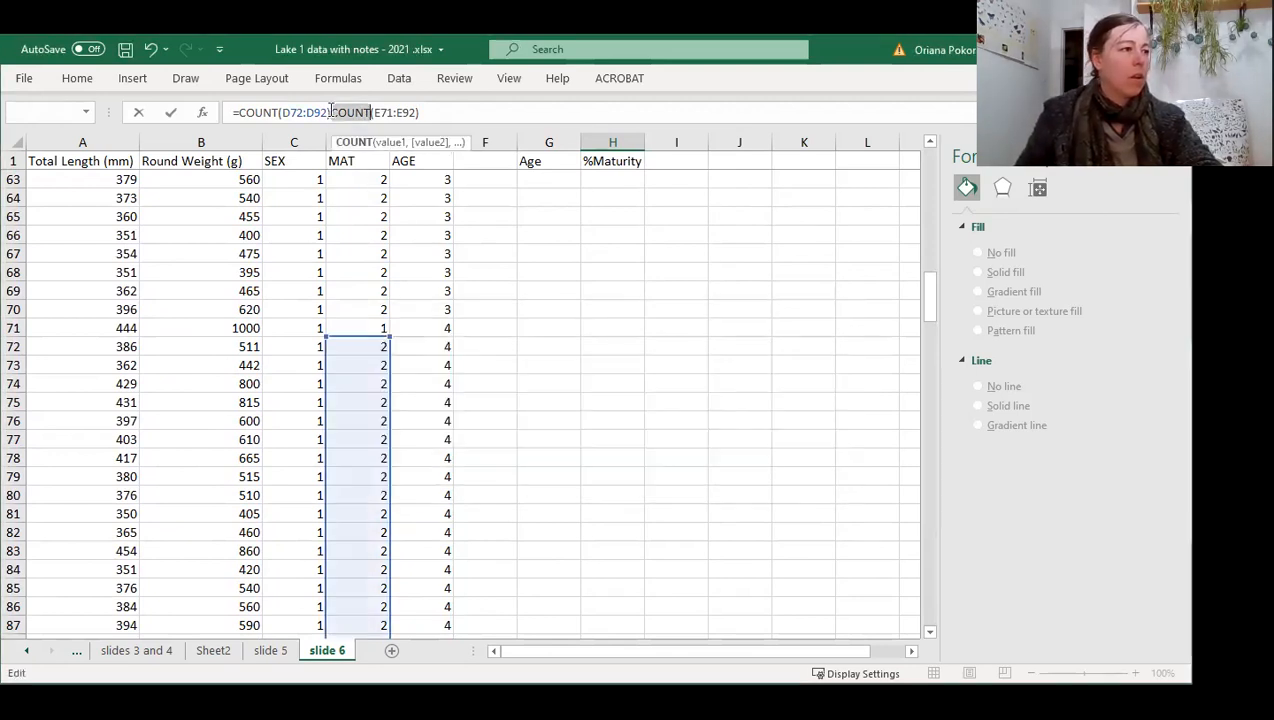
type("/")
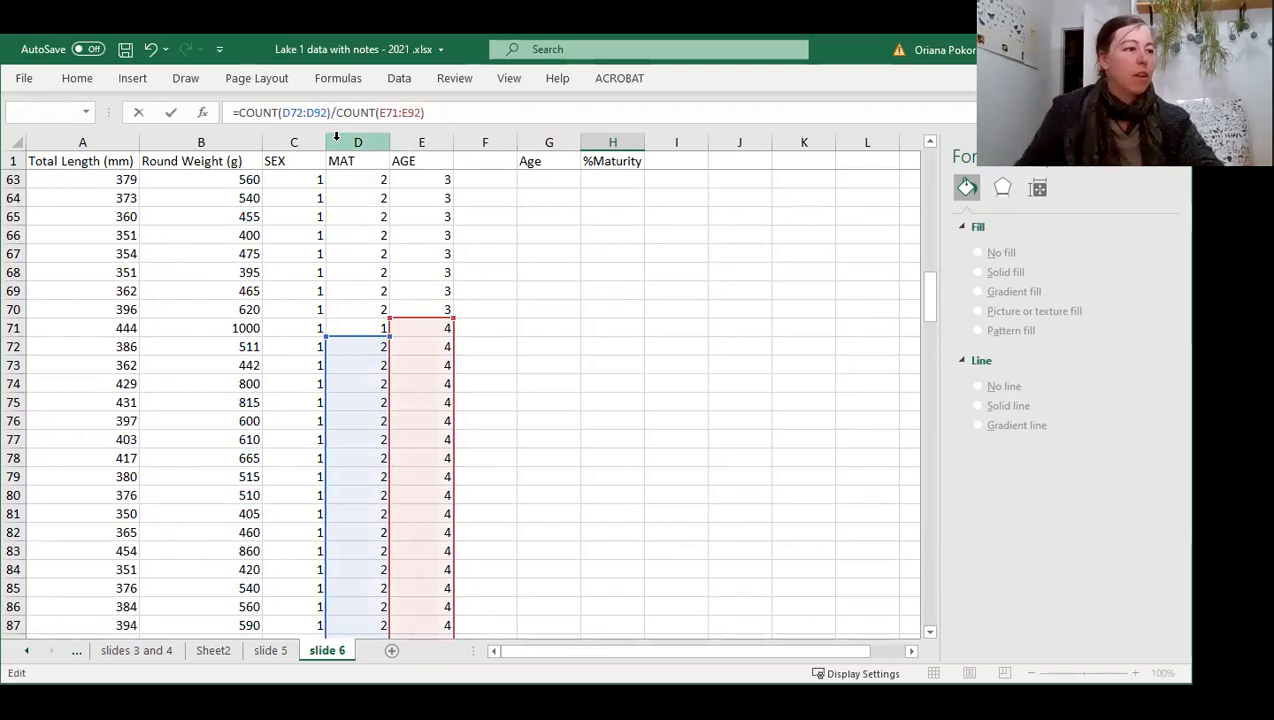
key("Escape")
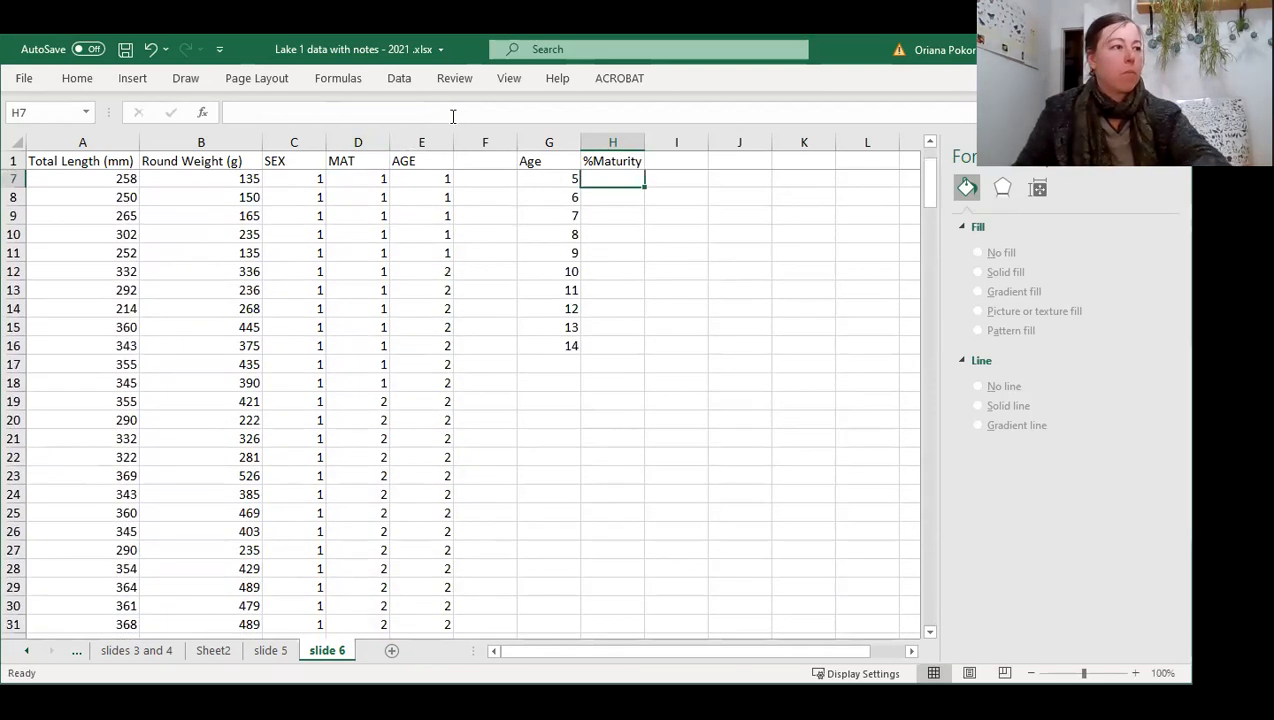
Examine the MAT values of the SEX 1 fish aged 5 and older, D93:D105
scroll(520, 250, "up", 2)
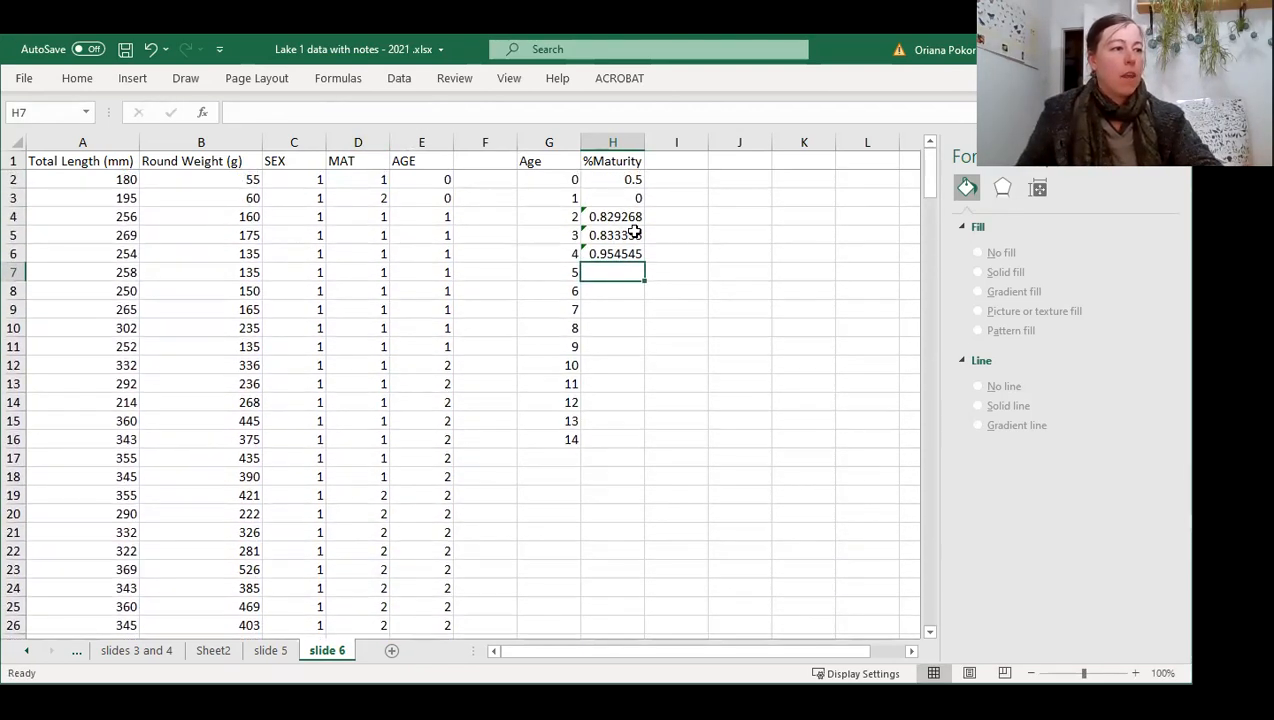
scroll(401, 268, "down", 10)
scroll(401, 267, "down", 14)
scroll(401, 267, "down", 2)
left_click(380, 421)
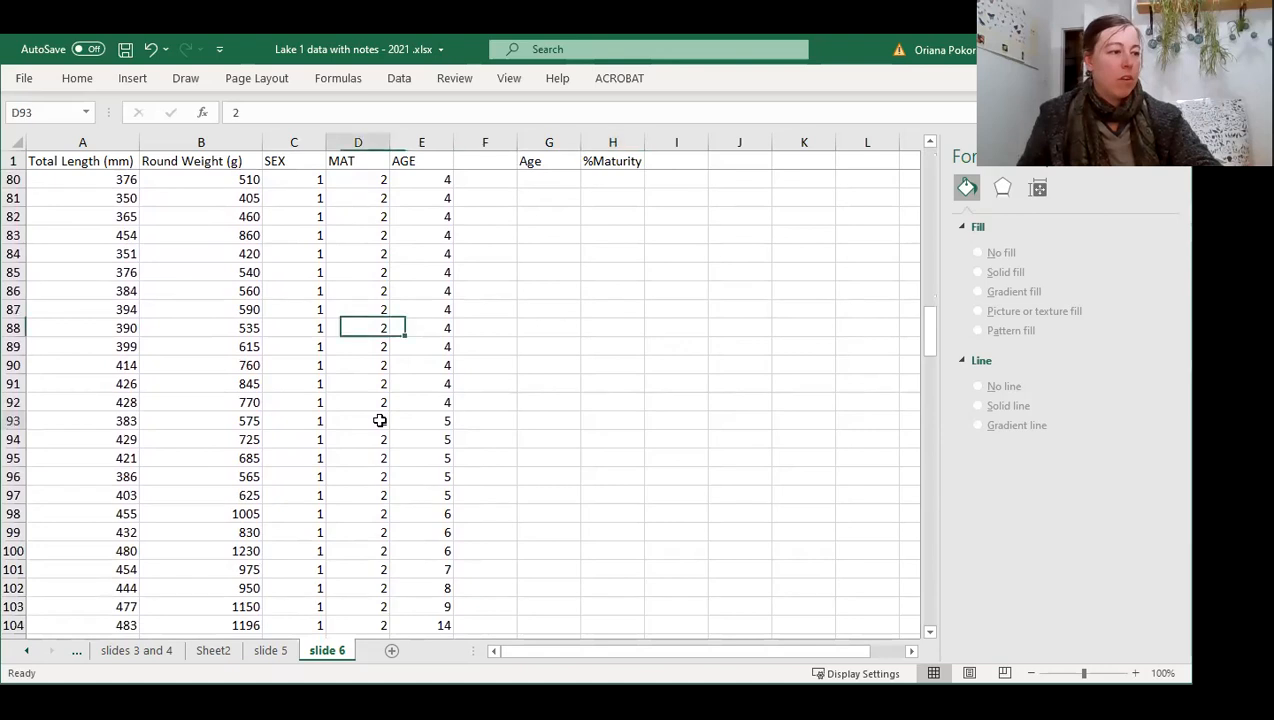
scroll(364, 336, "down", 1)
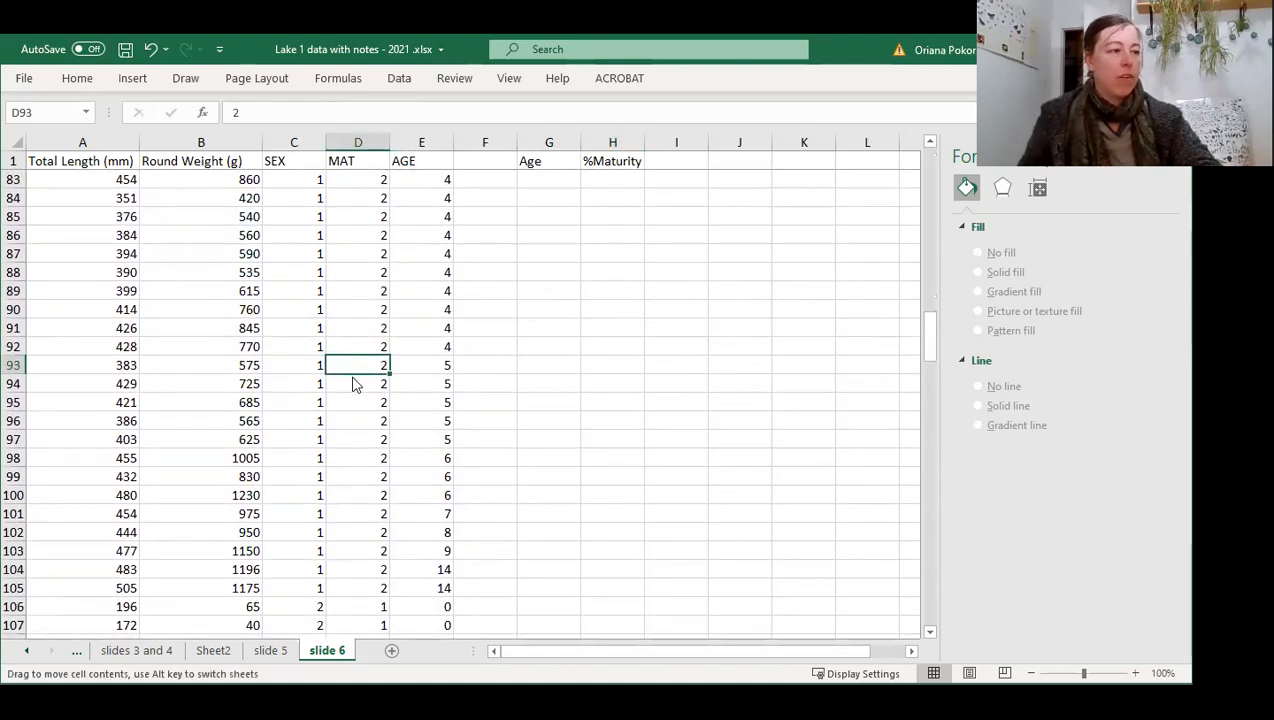
left_click_drag(347, 364, 367, 590)
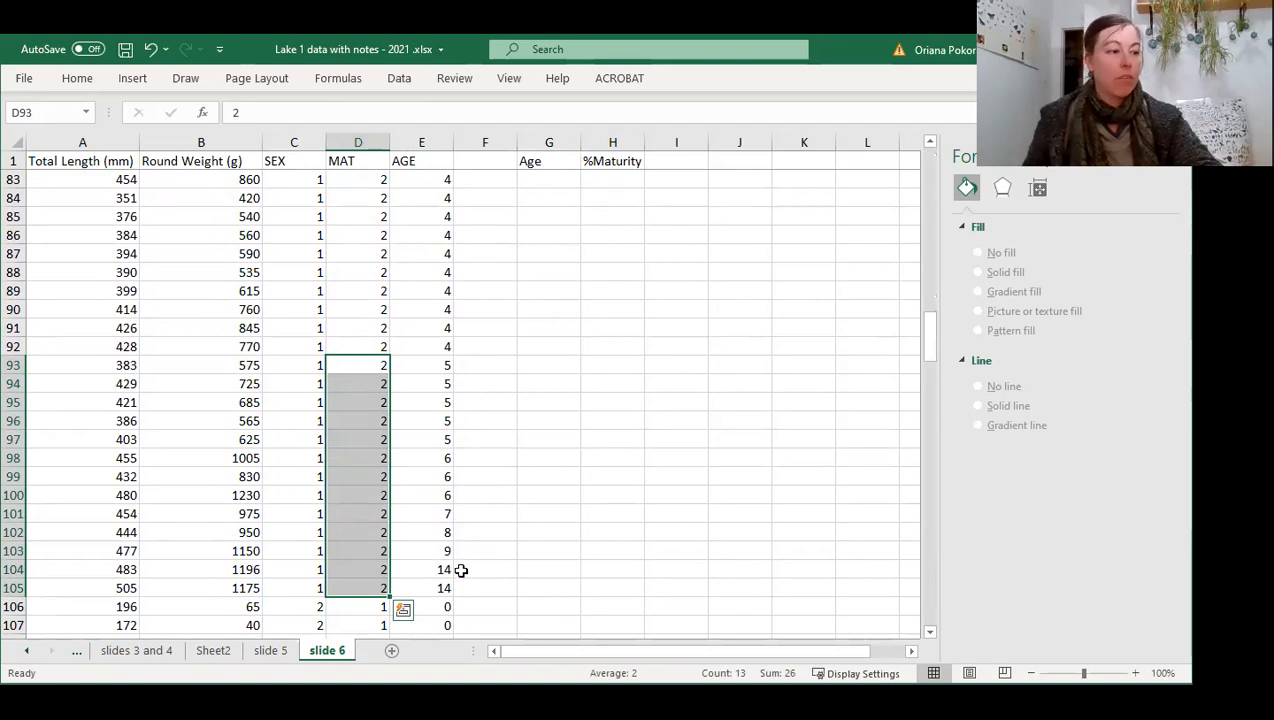
scroll(494, 546, "up", 1)
scroll(494, 546, "down", 2)
scroll(494, 544, "up", 5)
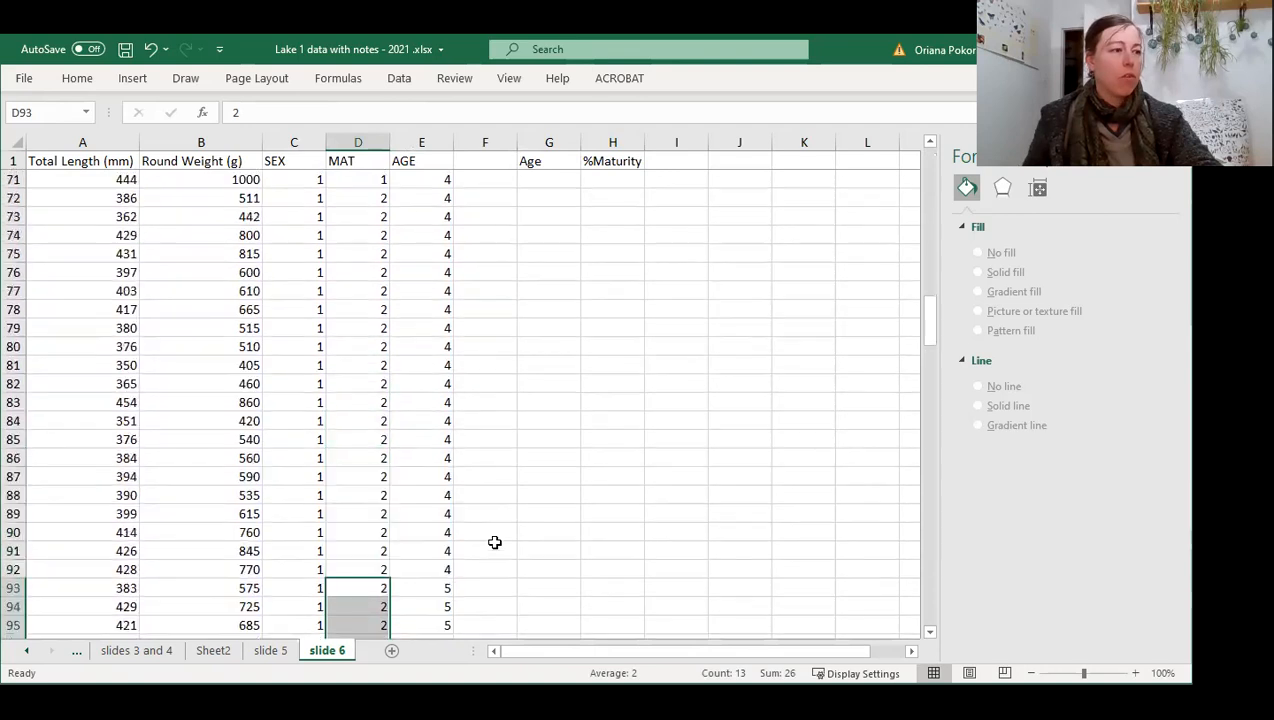
Delete ages 10 to 13 from the maturity table's Age column, G12:G15, shifting the cells up
scroll(494, 540, "right", 3)
scroll(492, 532, "up", 20)
scroll(492, 528, "left", 3)
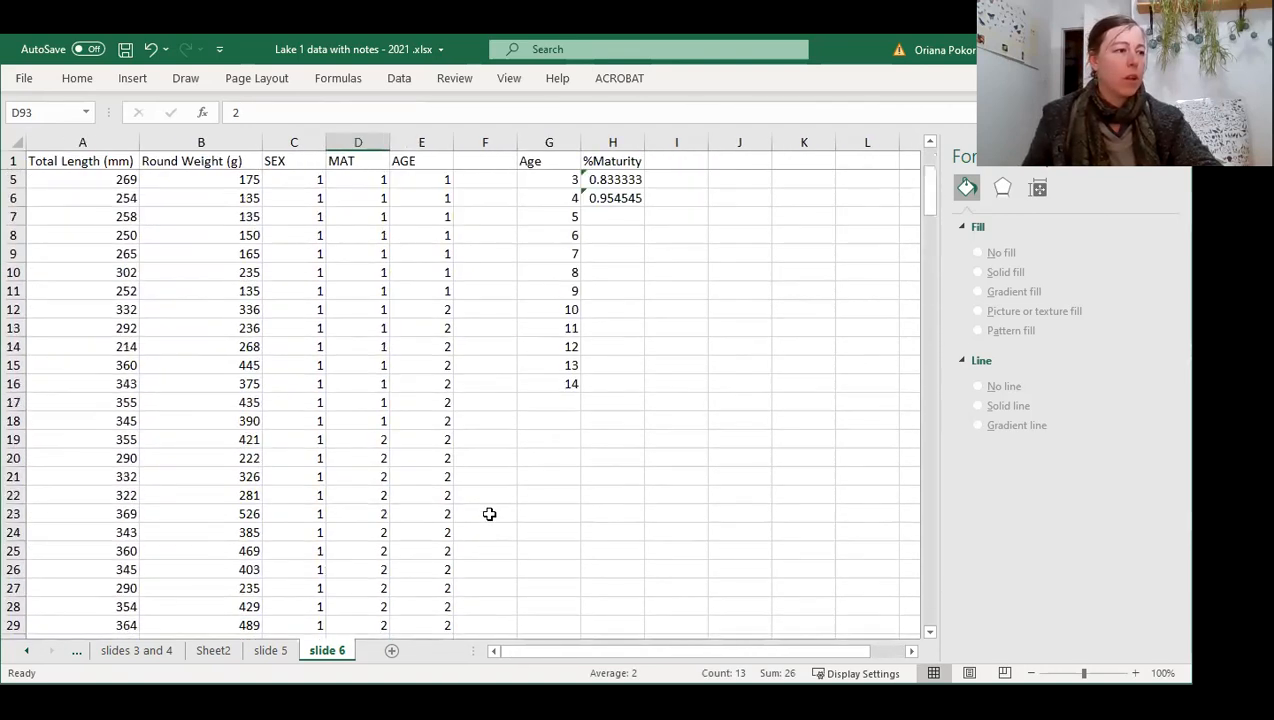
scroll(489, 514, "up", 1)
left_click_drag(549, 364, 552, 397)
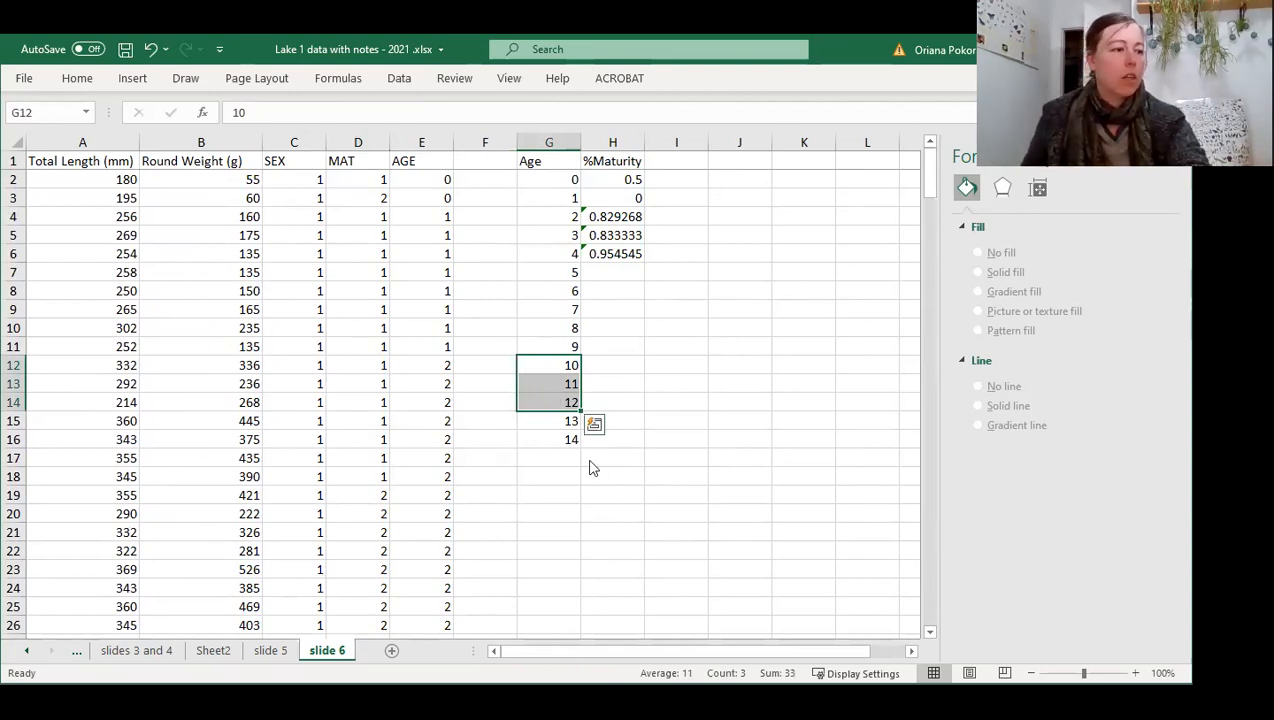
right_click(551, 398)
left_click_drag(549, 365, 553, 422)
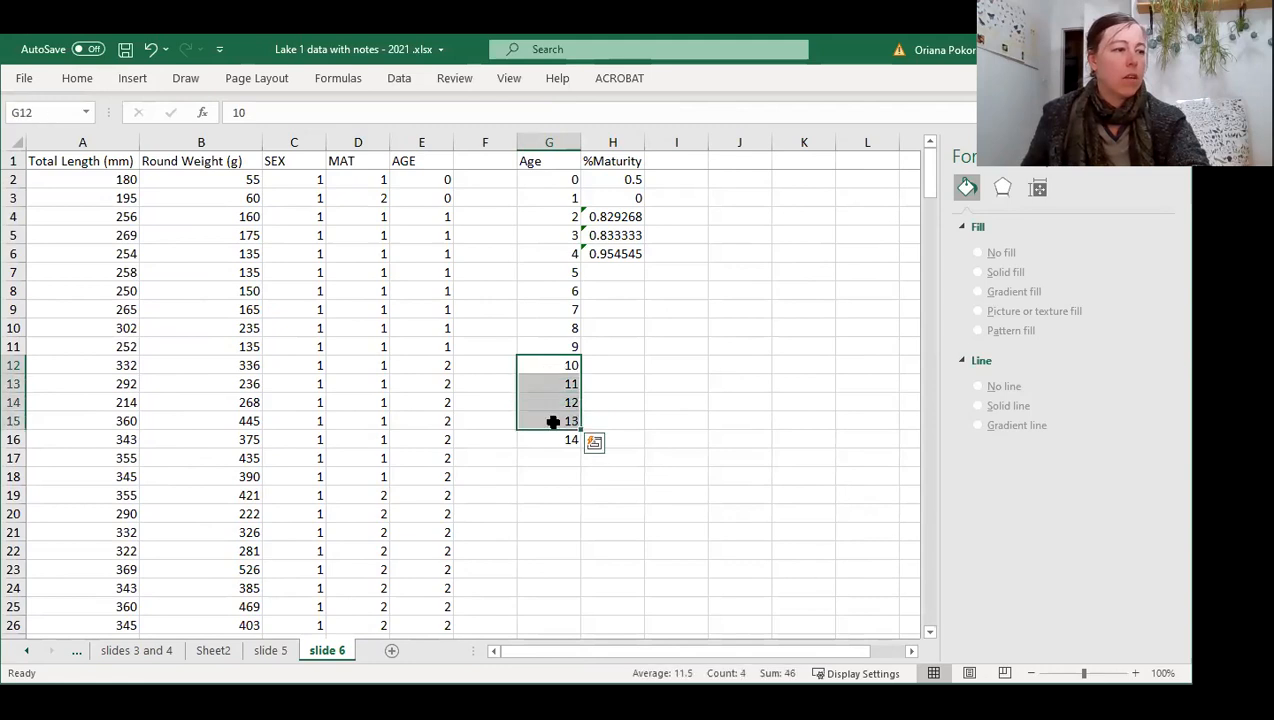
right_click(556, 415)
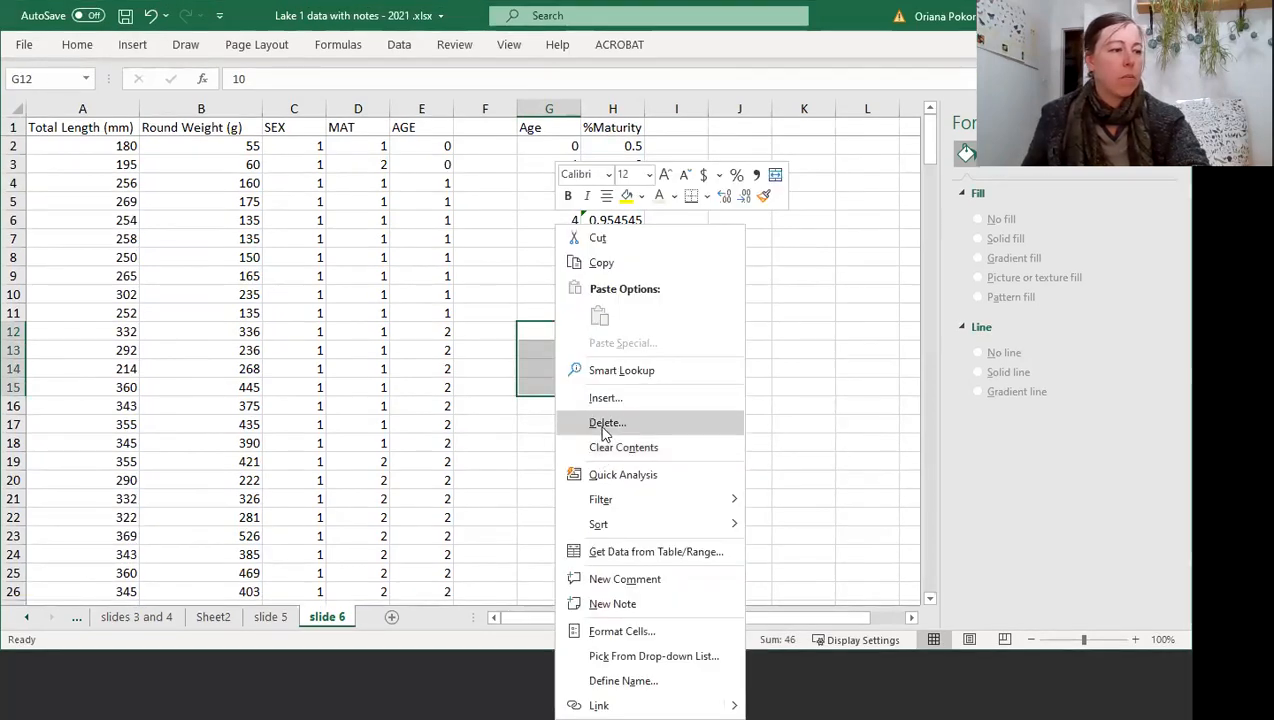
left_click(589, 430)
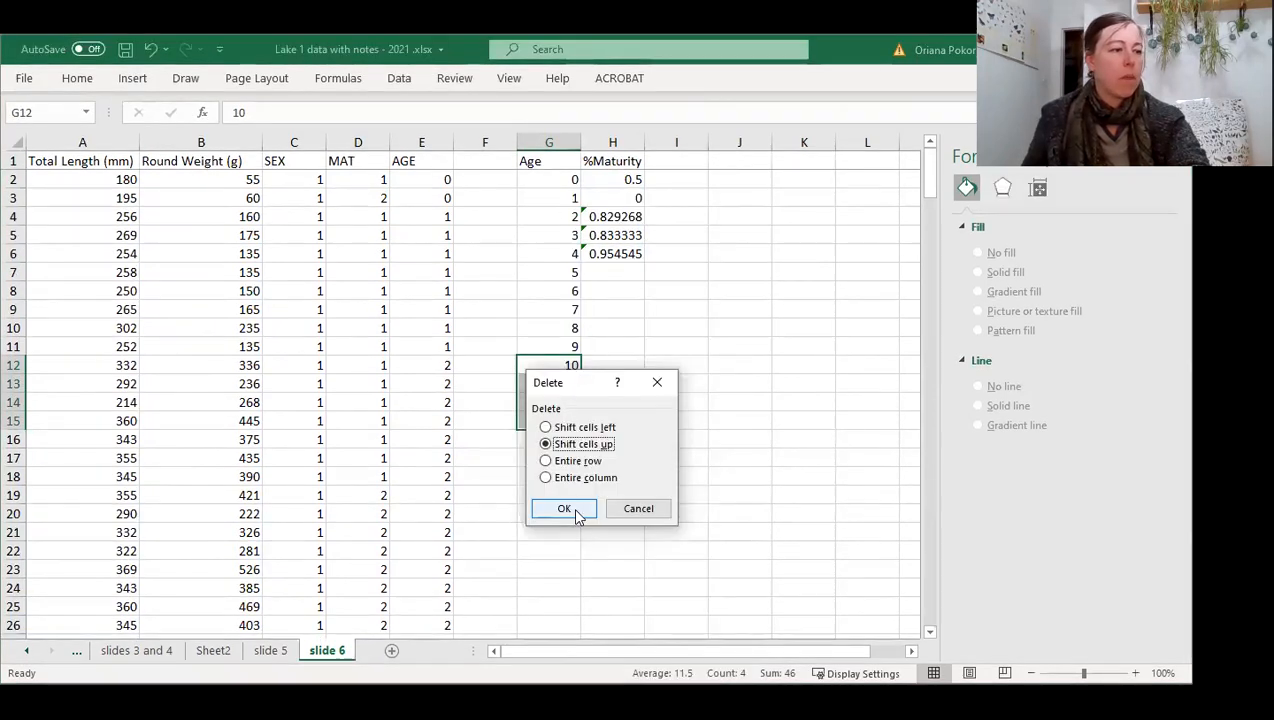
left_click(564, 509)
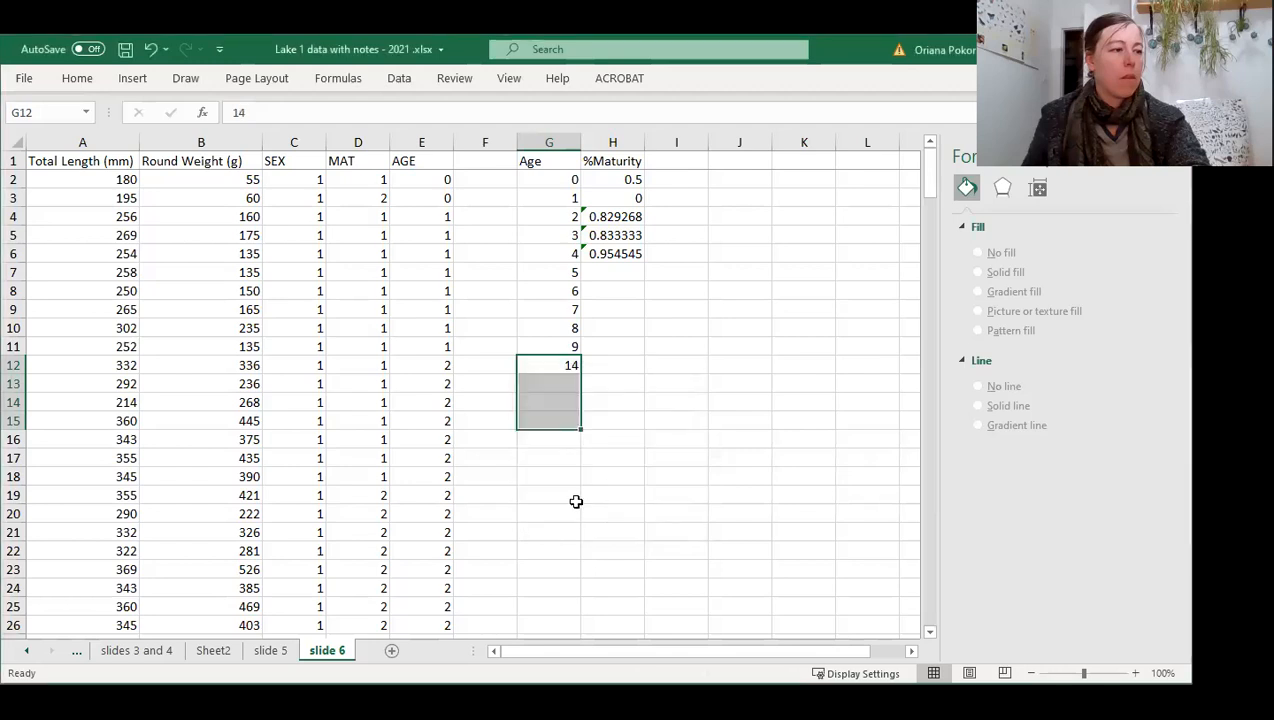
Recheck the older fish's ages and enter a %Maturity of 1 for ages 5 to 9 and 14 in H7:H12
left_click(482, 441)
scroll(481, 441, "down", 20)
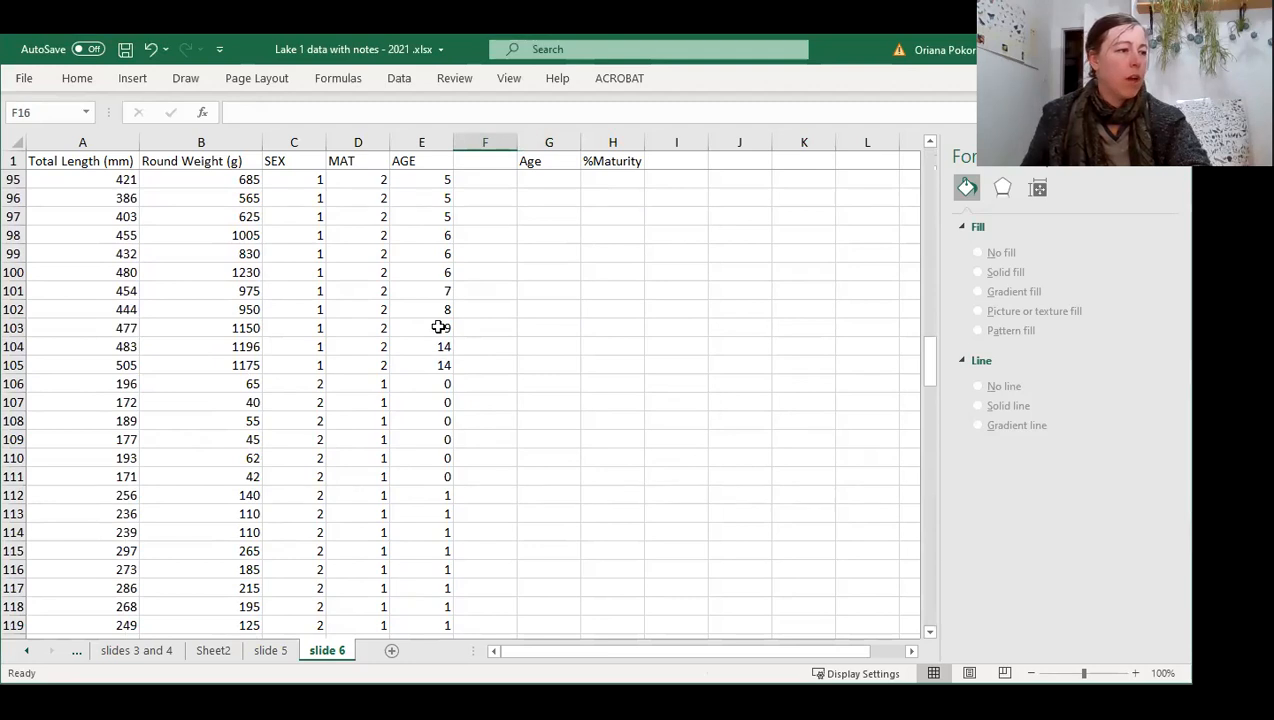
scroll(593, 405, "up", 20)
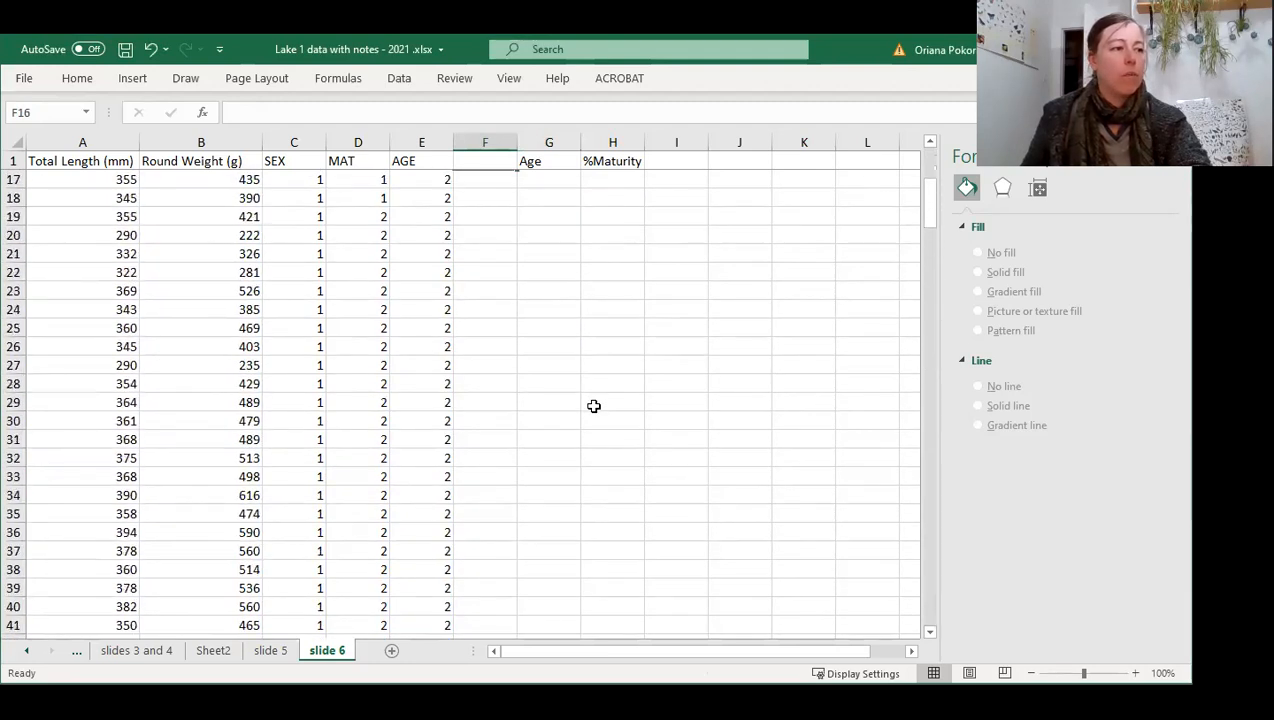
scroll(593, 405, "up", 5)
left_click(608, 273)
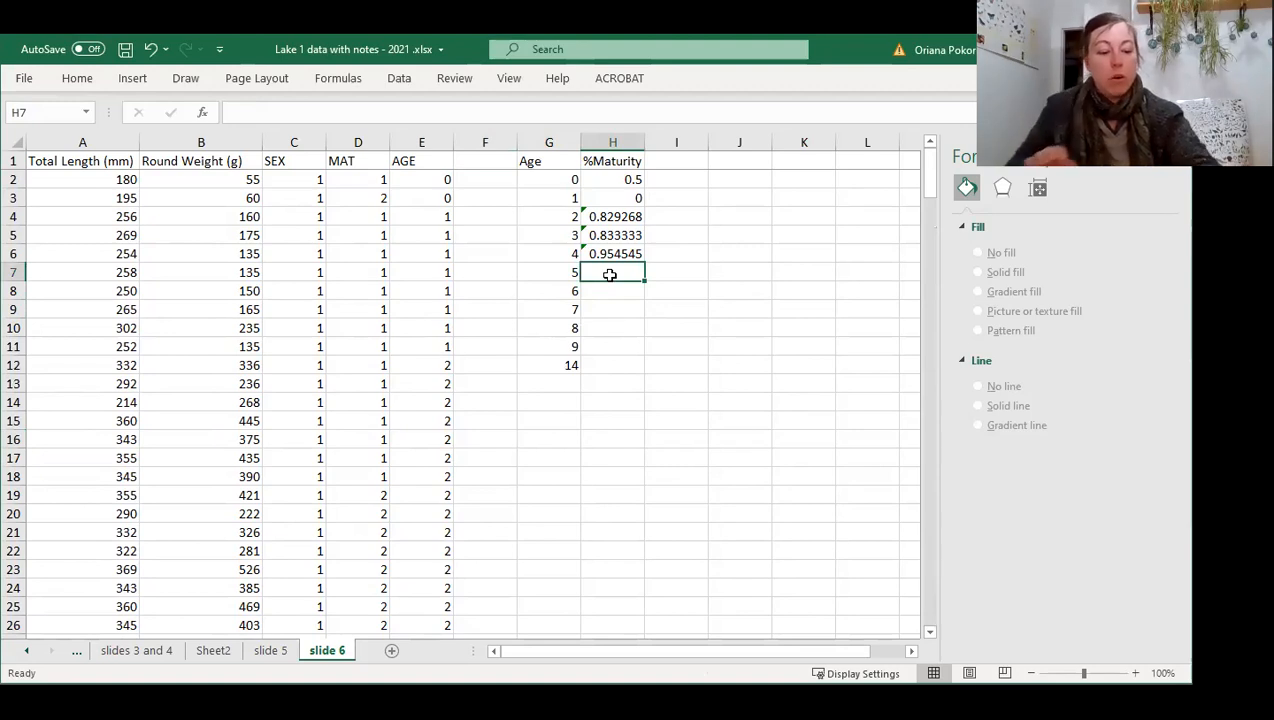
type("1")
key("Return")
type("1")
key("Return")
type("1")
key("Return")
type("1")
key("Return")
type("1")
key("Return")
type("1")
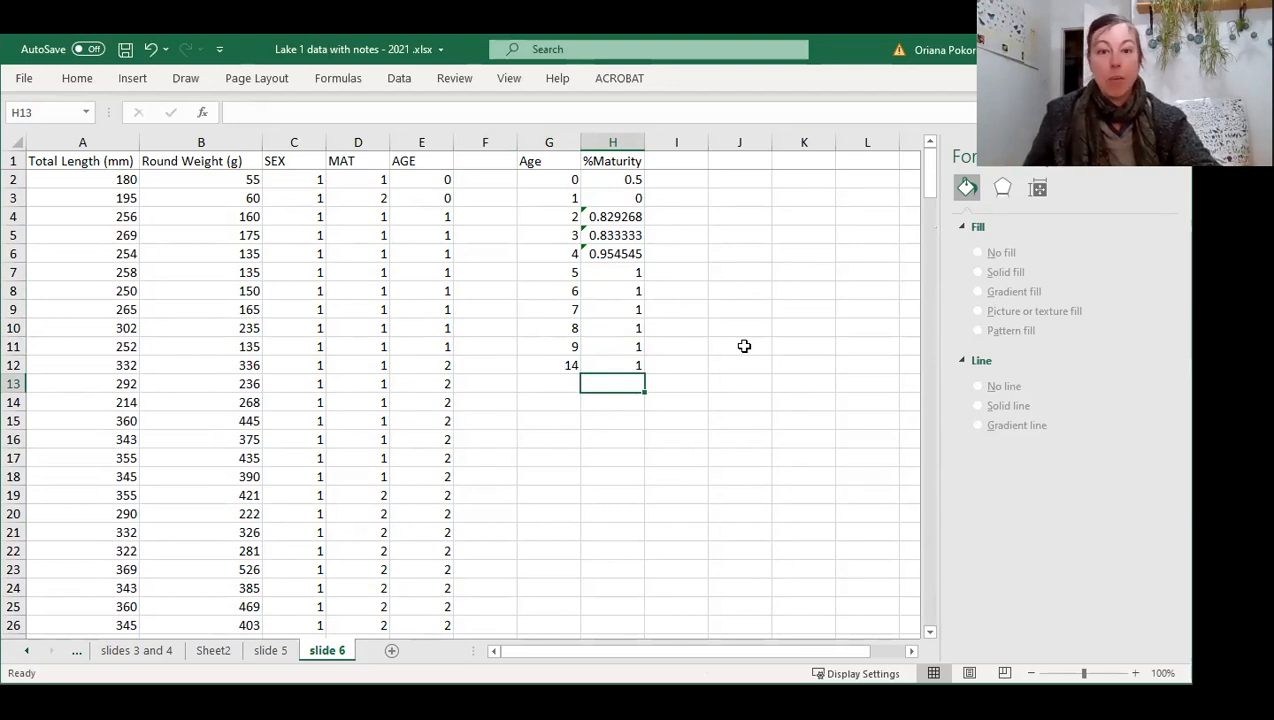
left_click(535, 162)
left_click_drag(535, 162, 632, 365)
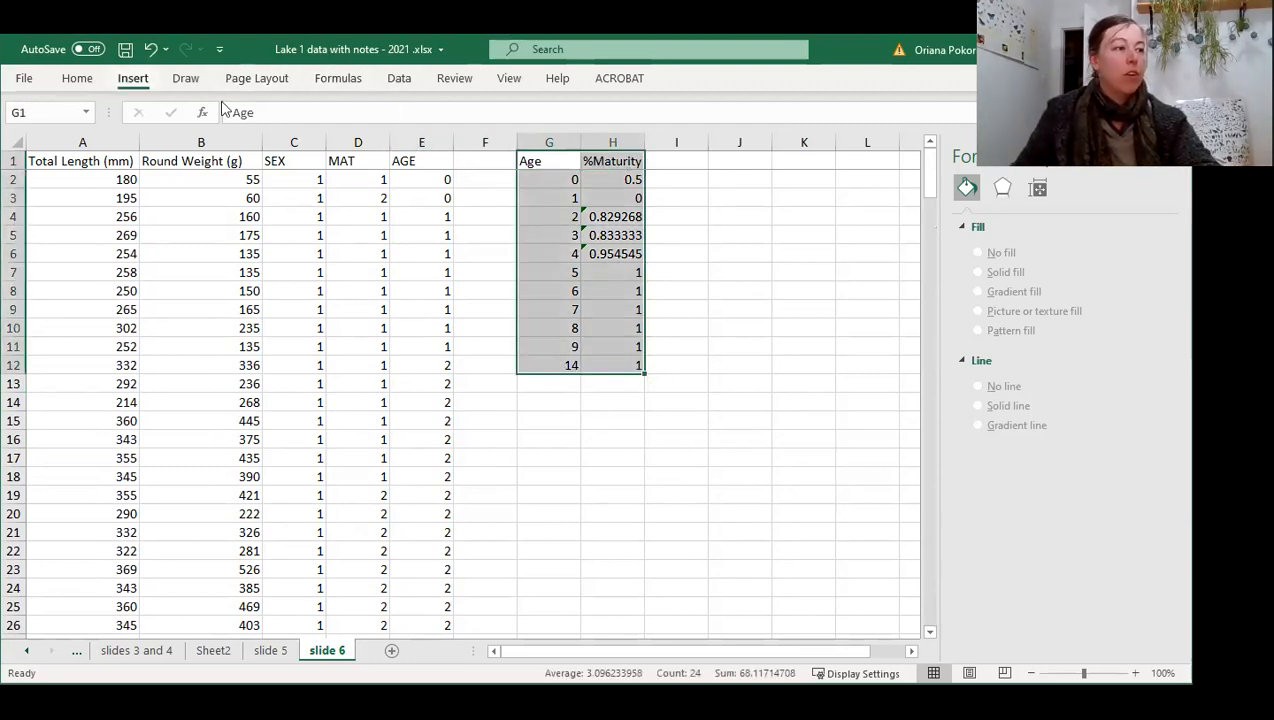
left_click(135, 80)
left_click(515, 147)
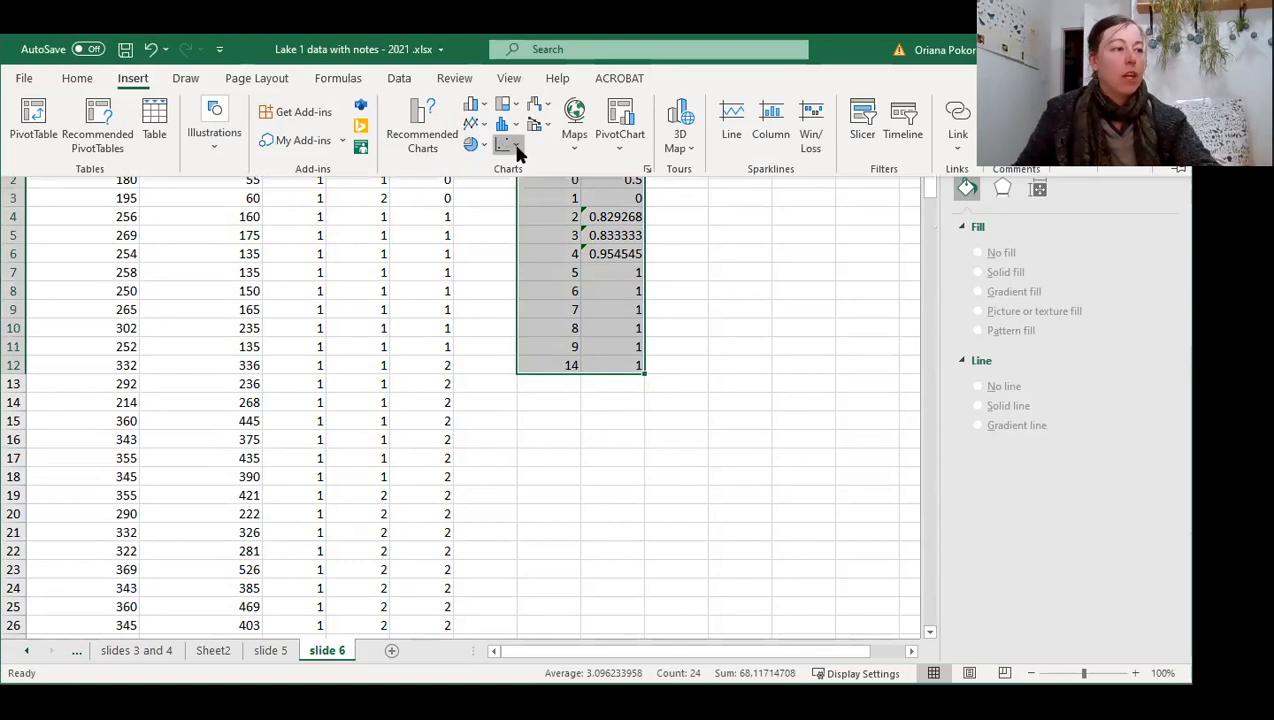
Insert a markers-only XY scatter chart from the maturity table values G2:H12, plotting %Maturity against Age as a single series
left_click(525, 217)
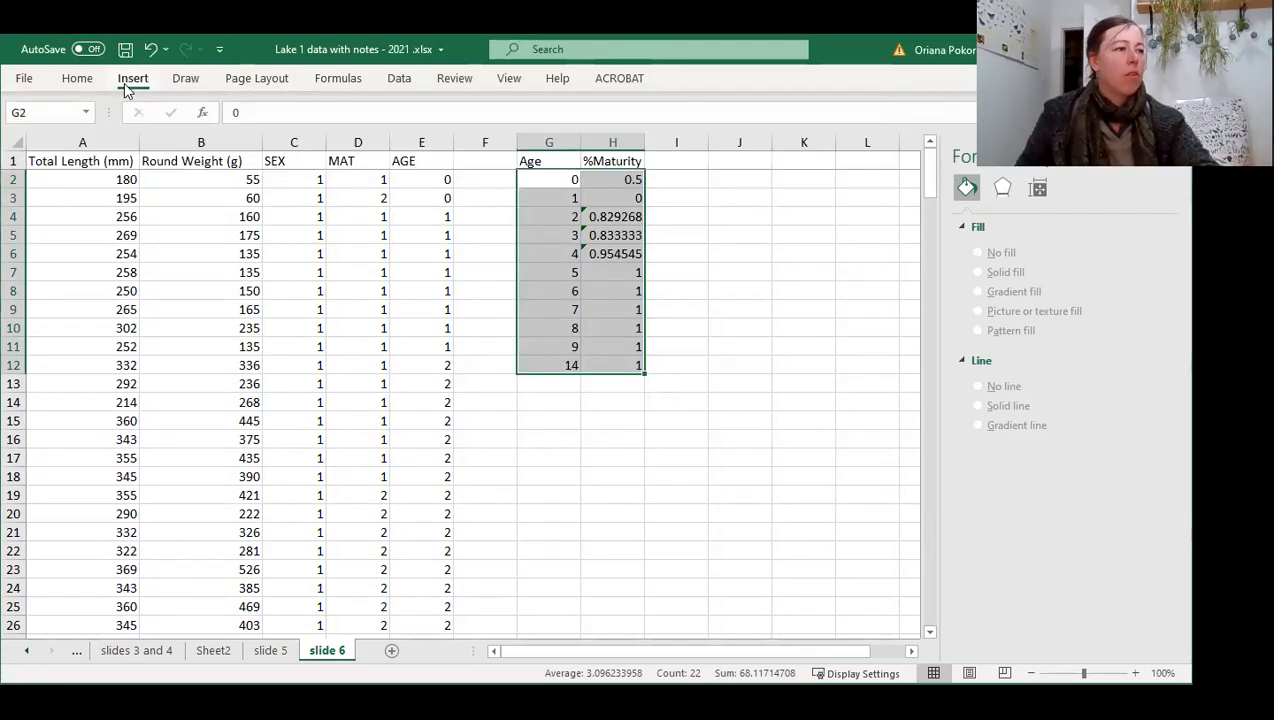
left_click(131, 83)
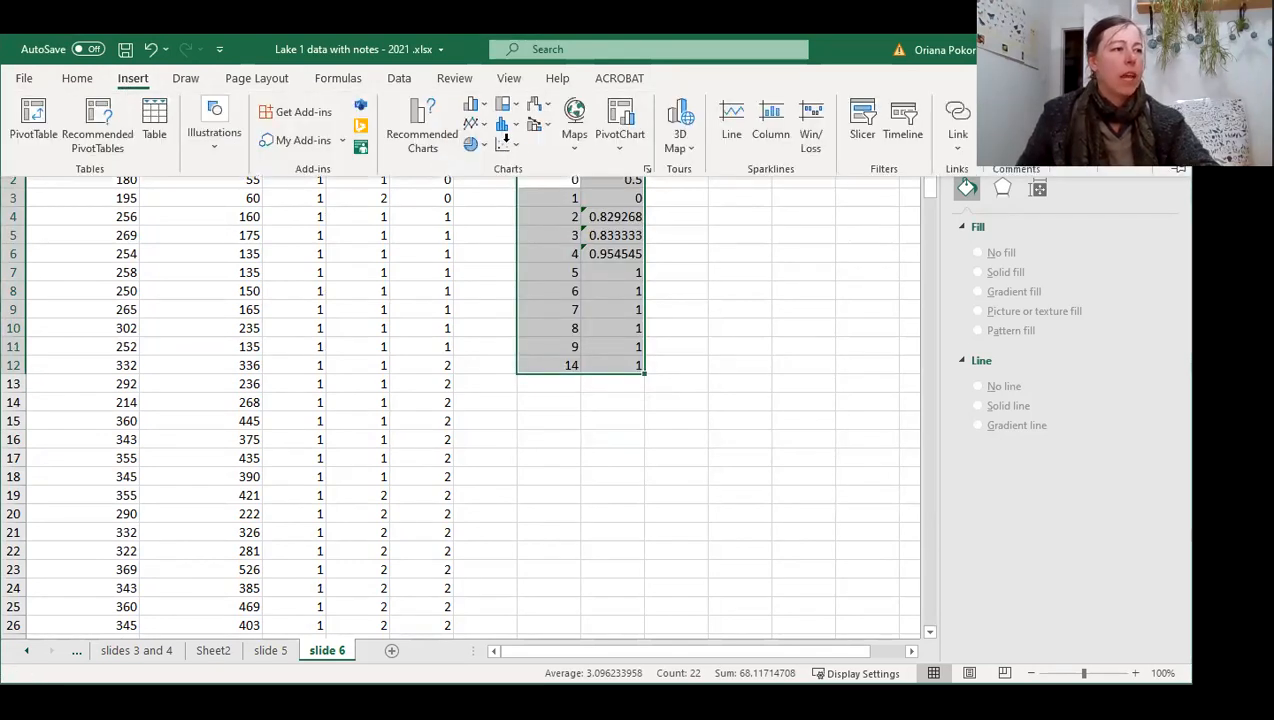
left_click(131, 86)
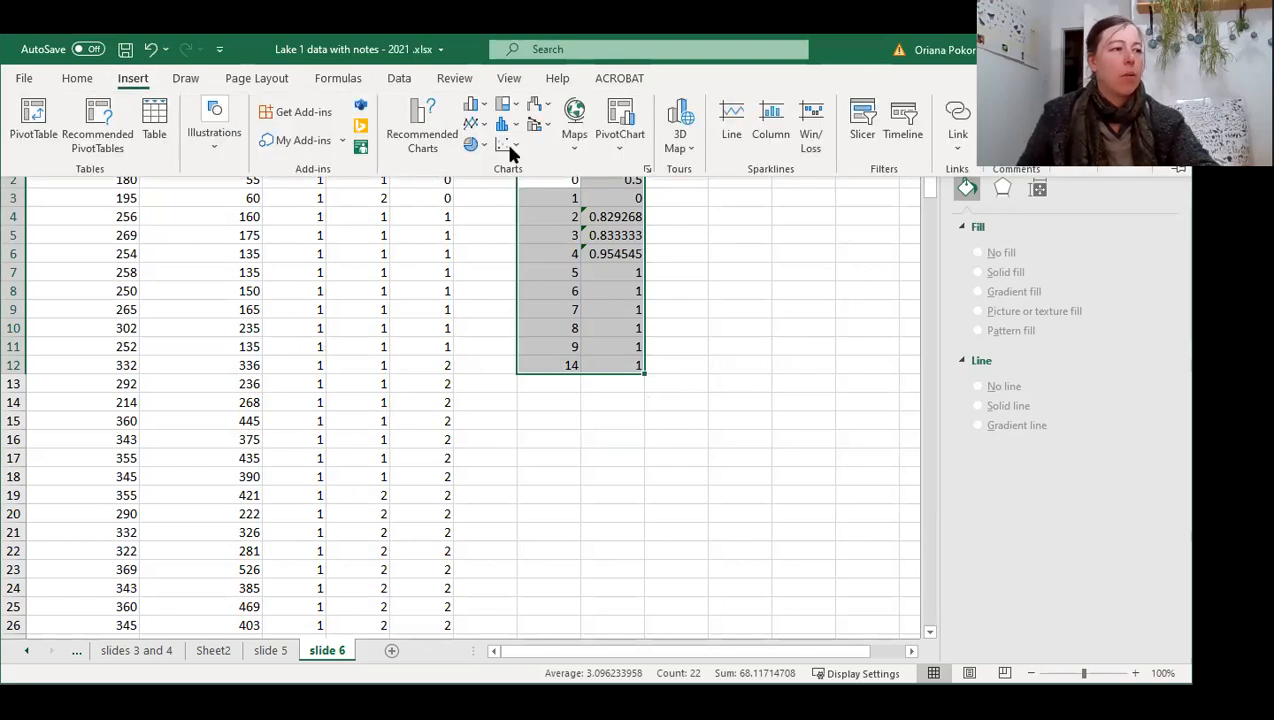
left_click(513, 150)
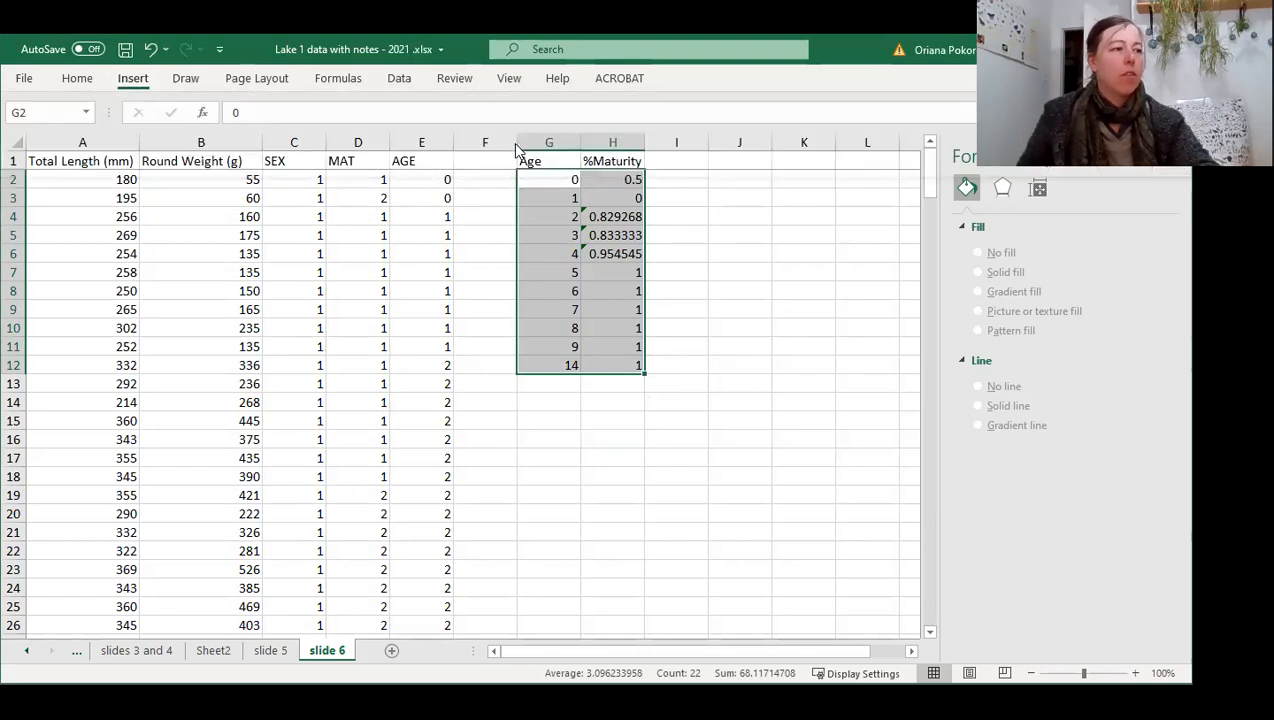
left_click(131, 80)
left_click(647, 170)
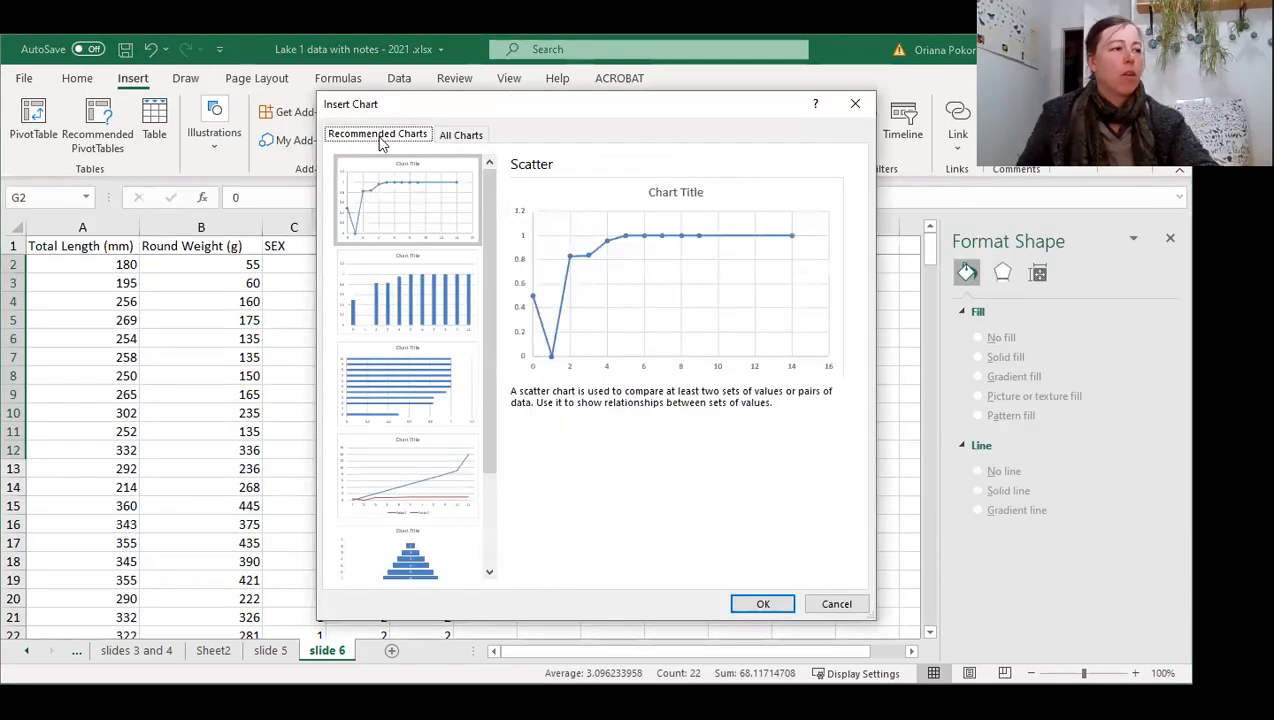
left_click(458, 137)
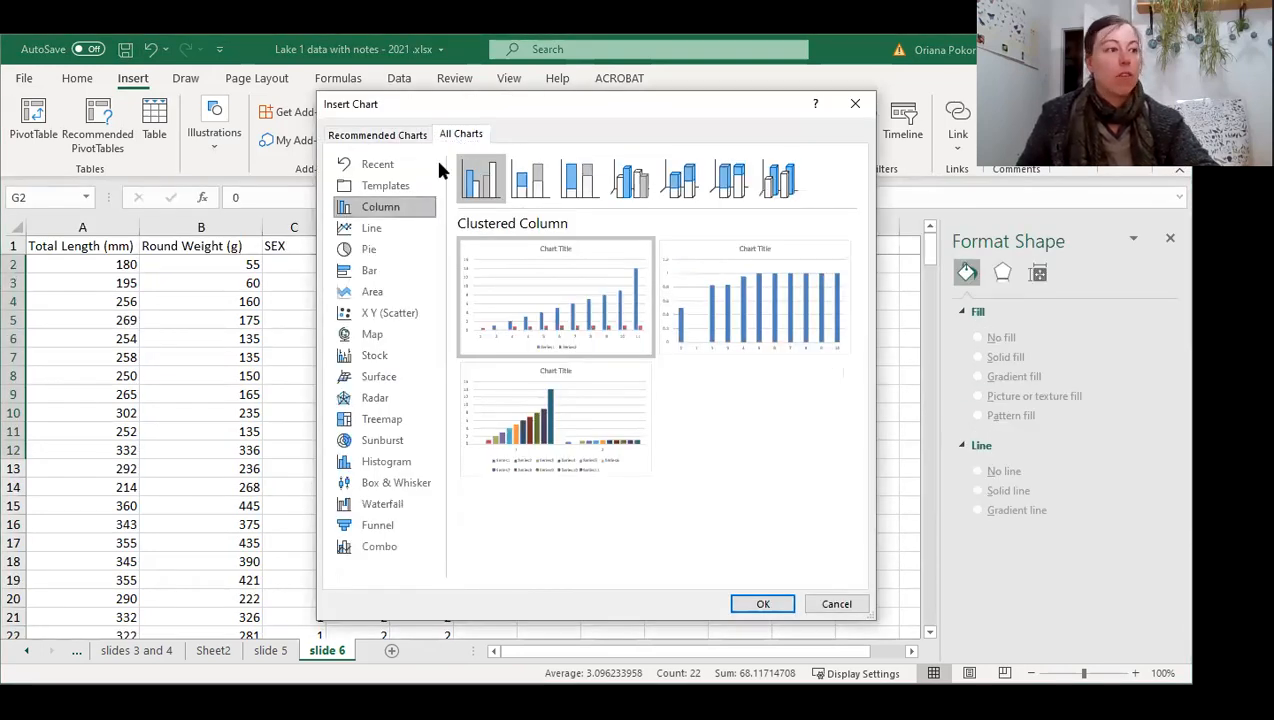
left_click(371, 315)
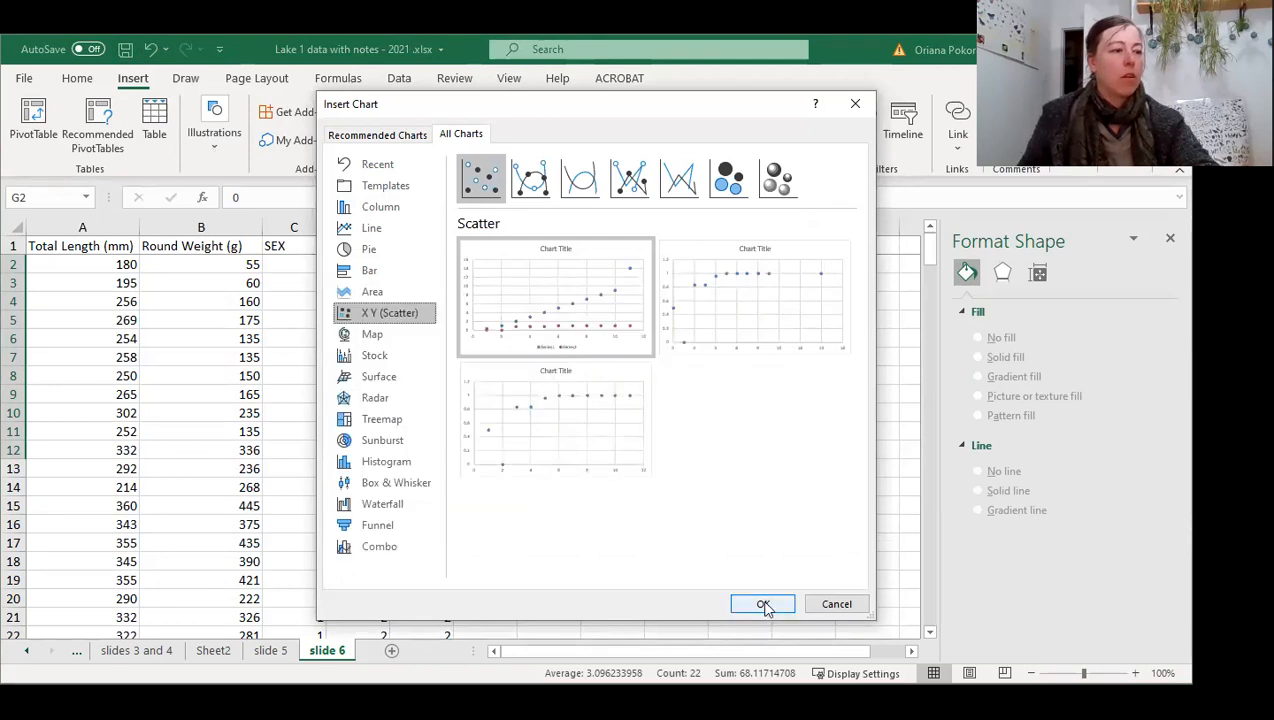
left_click(723, 330)
left_click(768, 605)
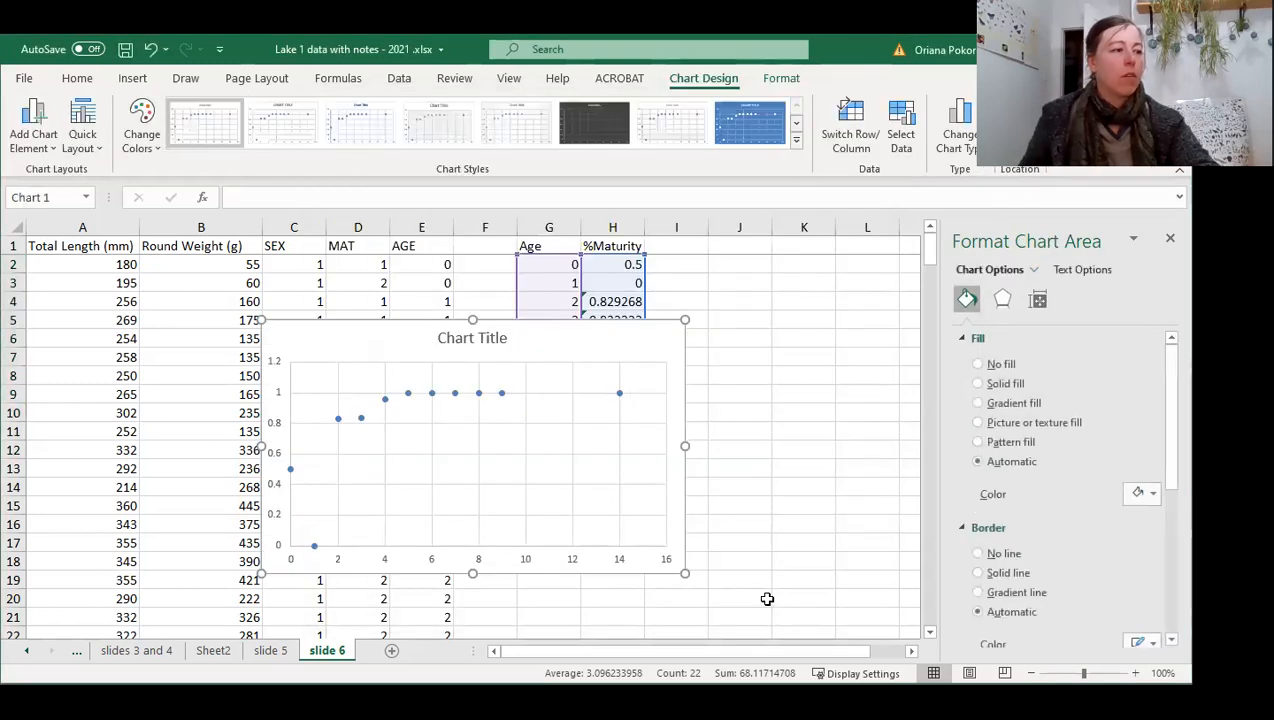
Move the scatter chart off the SEX, MAT and AGE data so it spans columns F to L from about row 5
left_click_drag(520, 338, 721, 380)
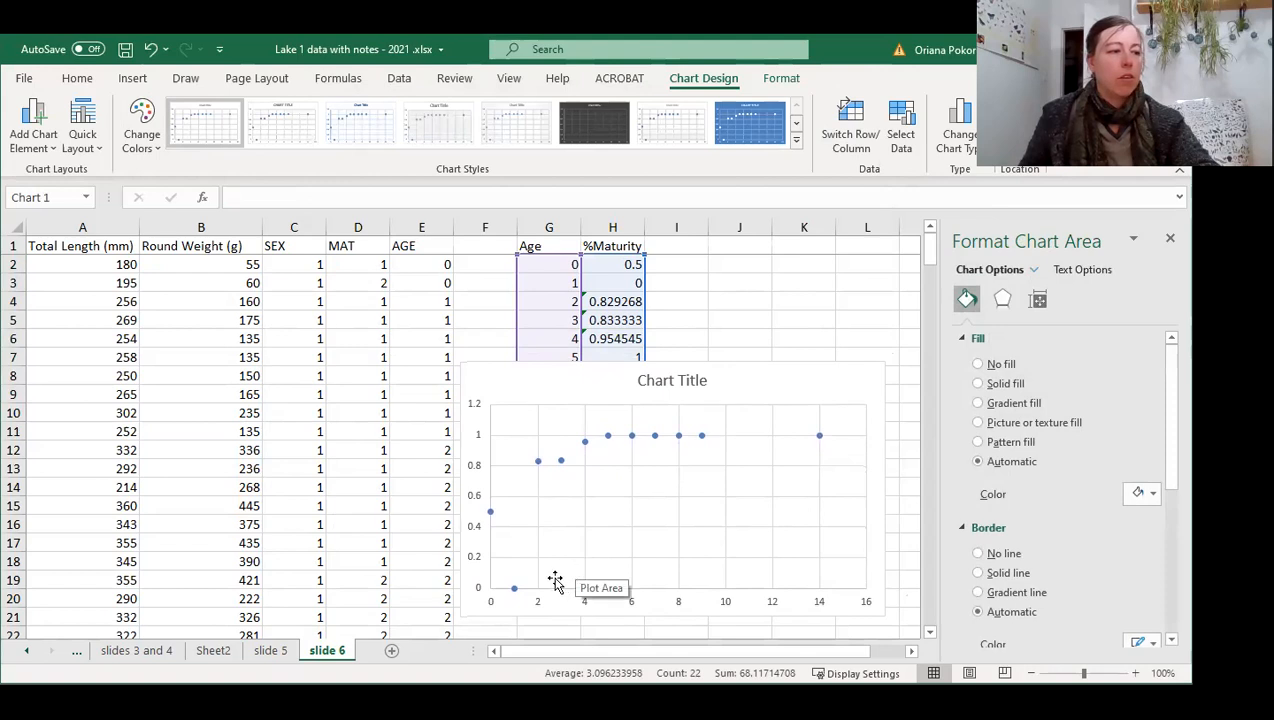
left_click(613, 374)
left_click_drag(613, 374, 617, 327)
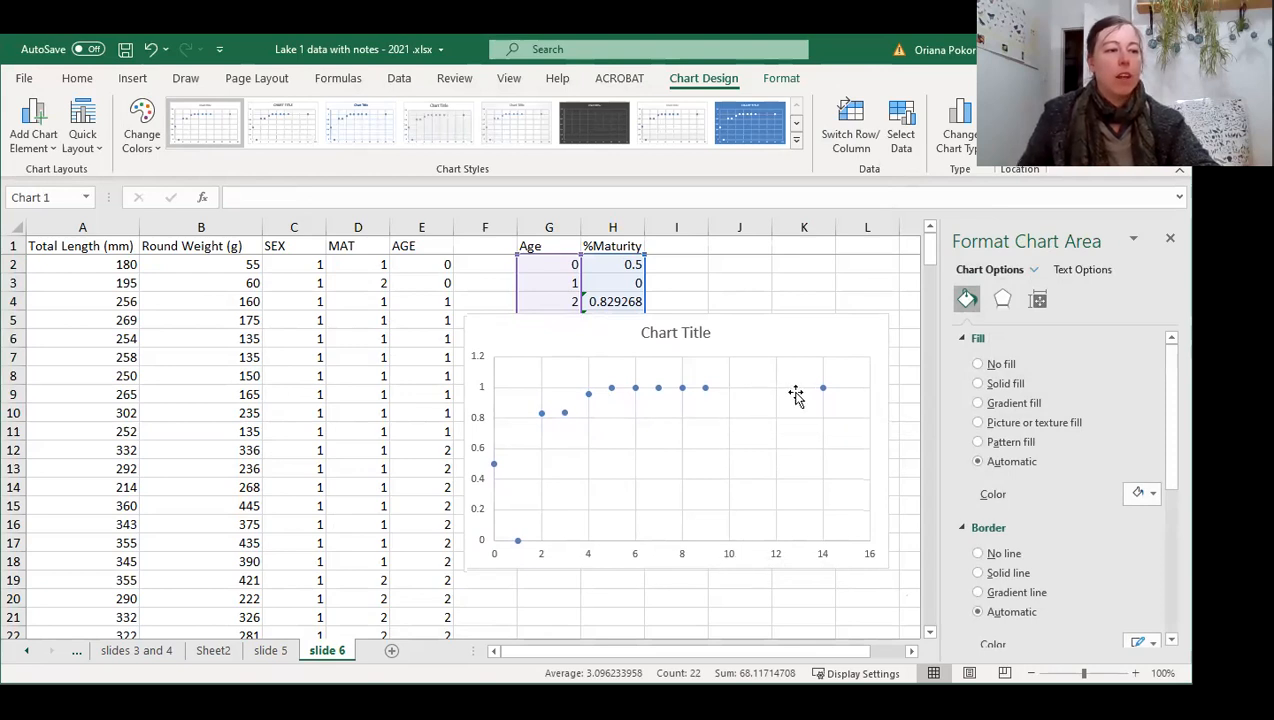
mouse_move(826, 398)
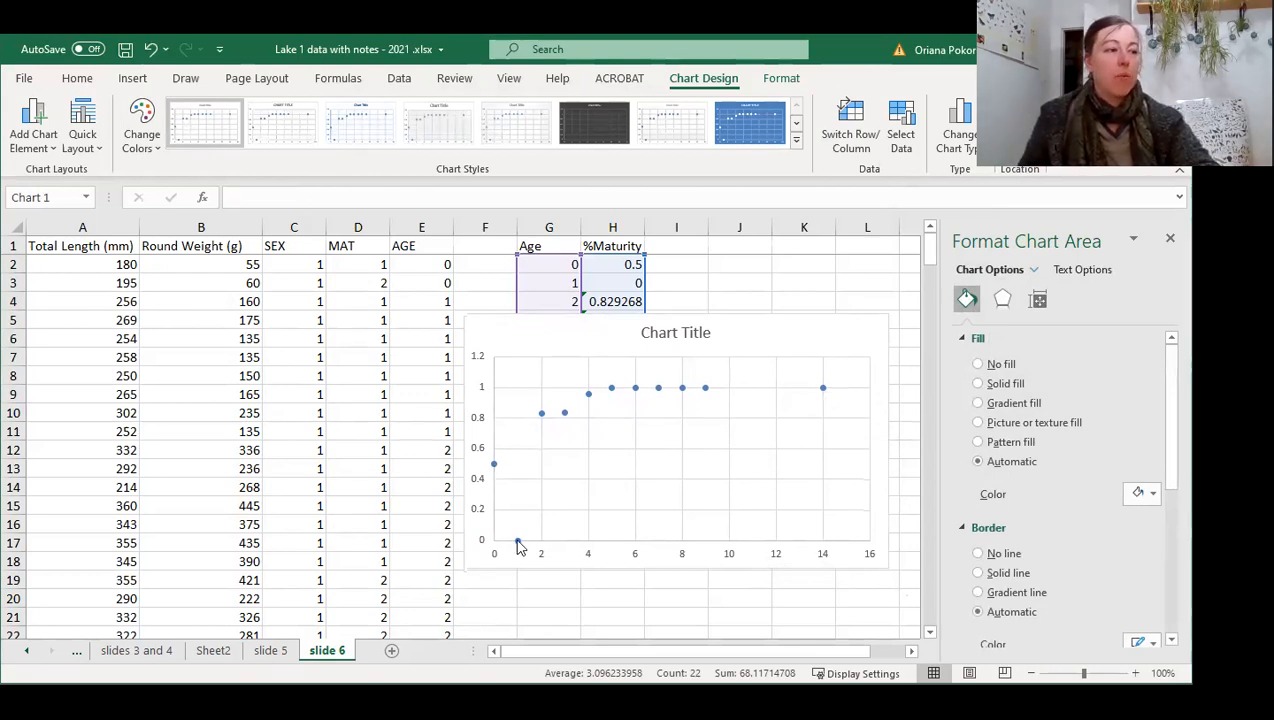
mouse_move(518, 545)
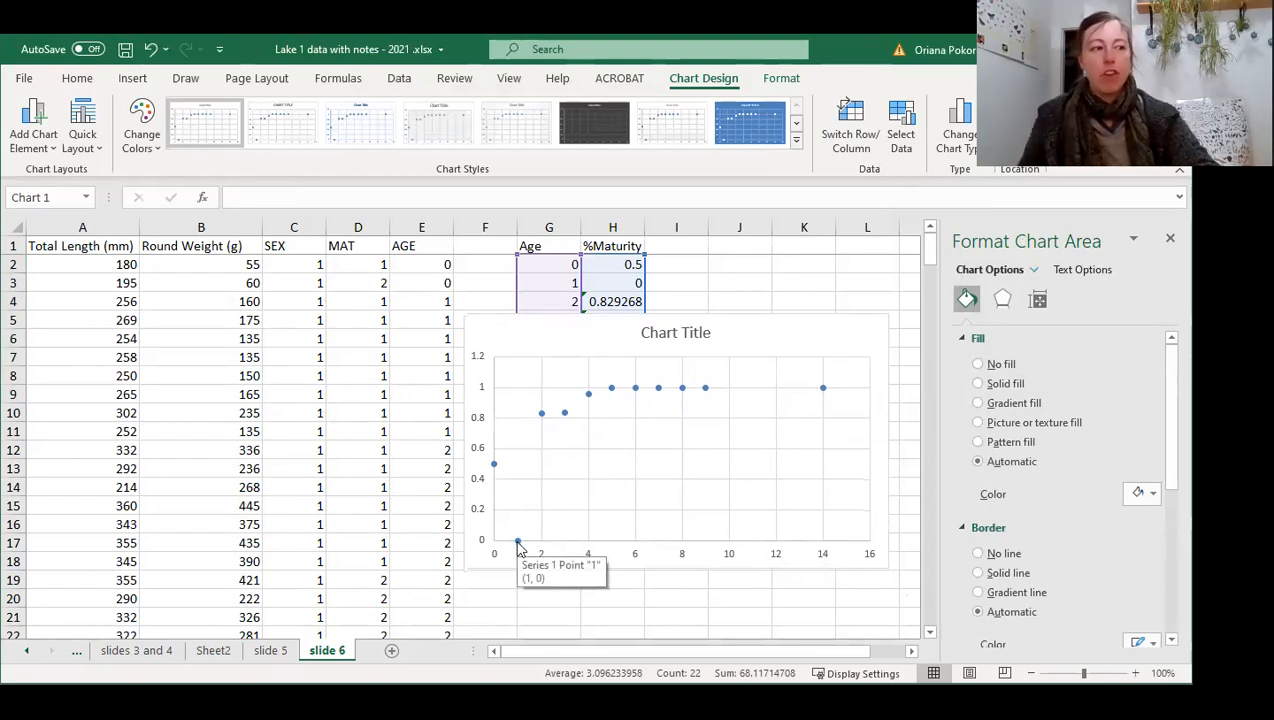